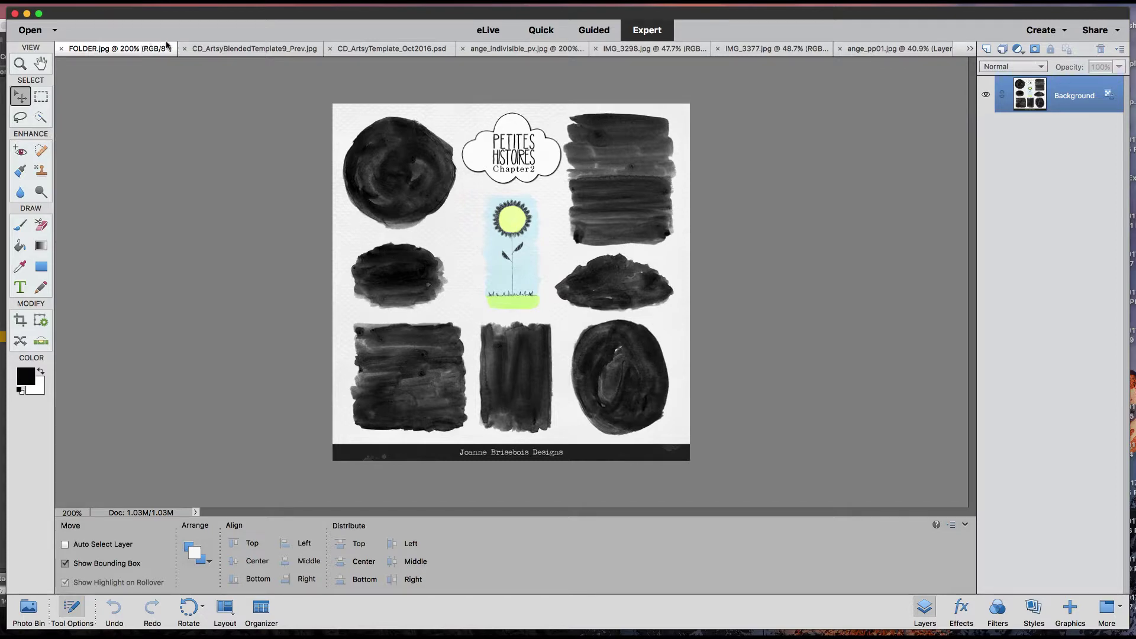
# - Review and close the three preview images ange_indivisible_pv.jpg, CD_ArtsyBlendedTemplate9_Prev.jpg and FOLDER.jpg
pyautogui.click(235, 53)
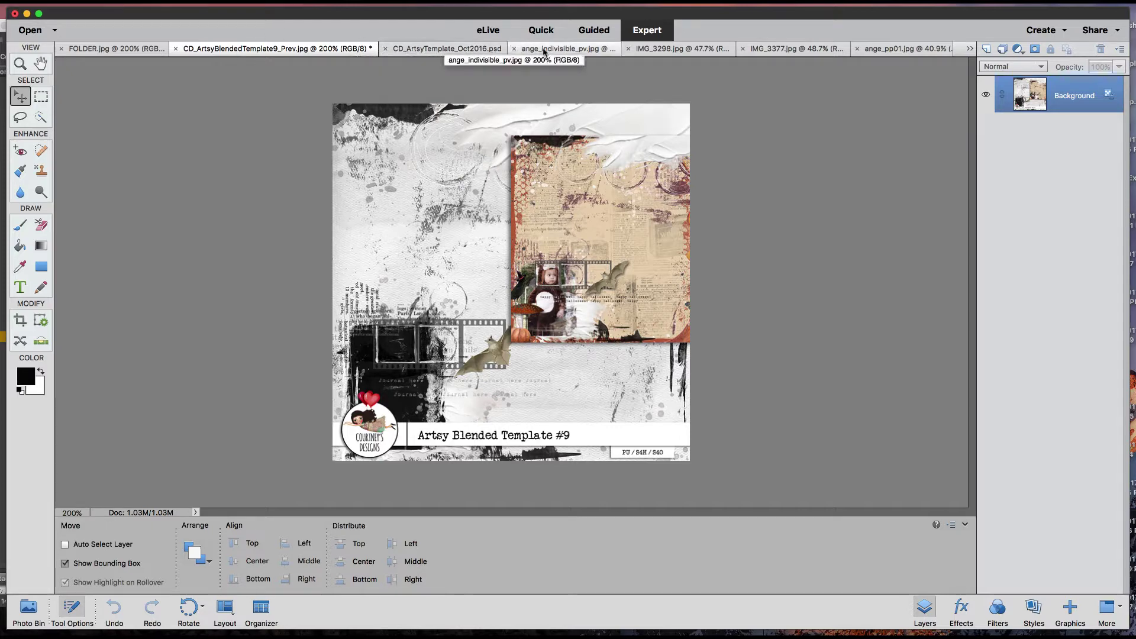
pyautogui.click(544, 50)
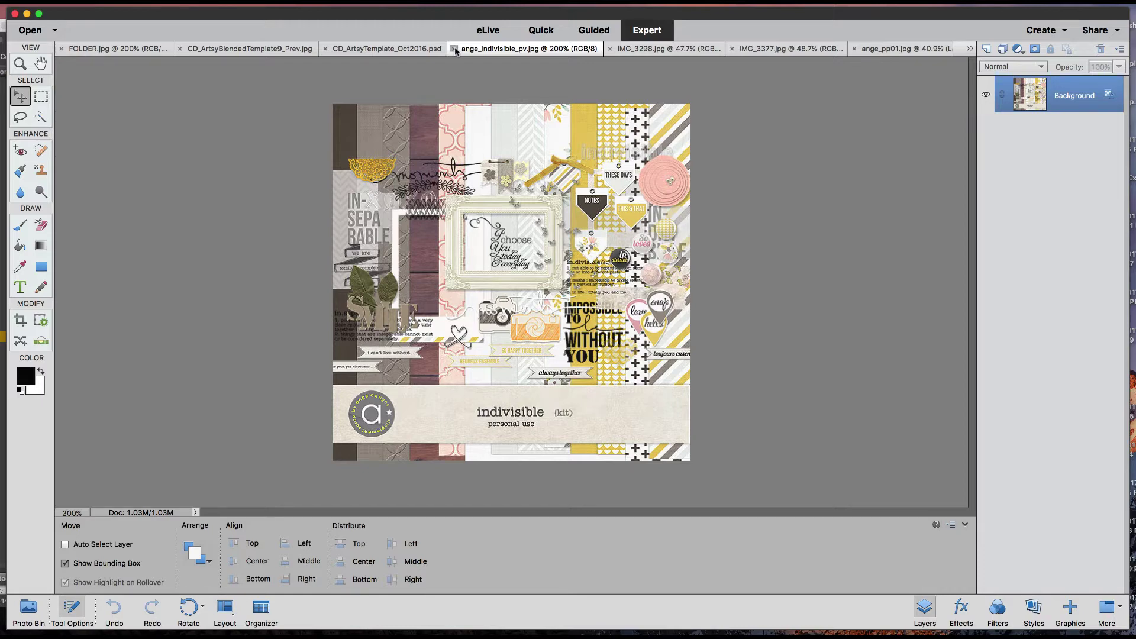
pyautogui.click(454, 49)
pyautogui.click(183, 49)
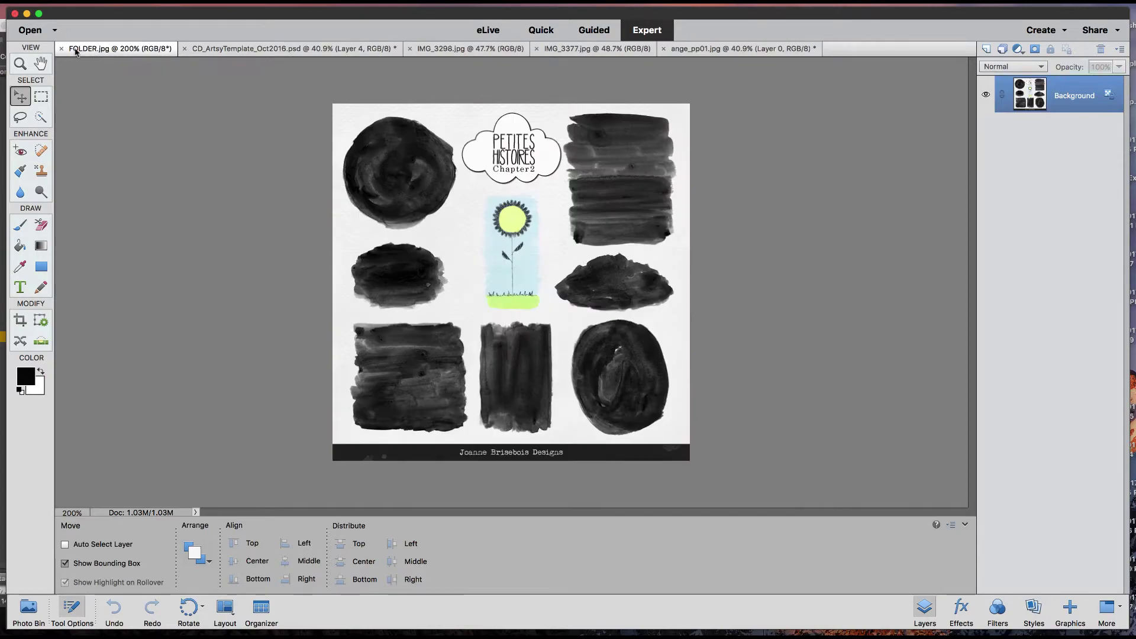
pyautogui.click(61, 48)
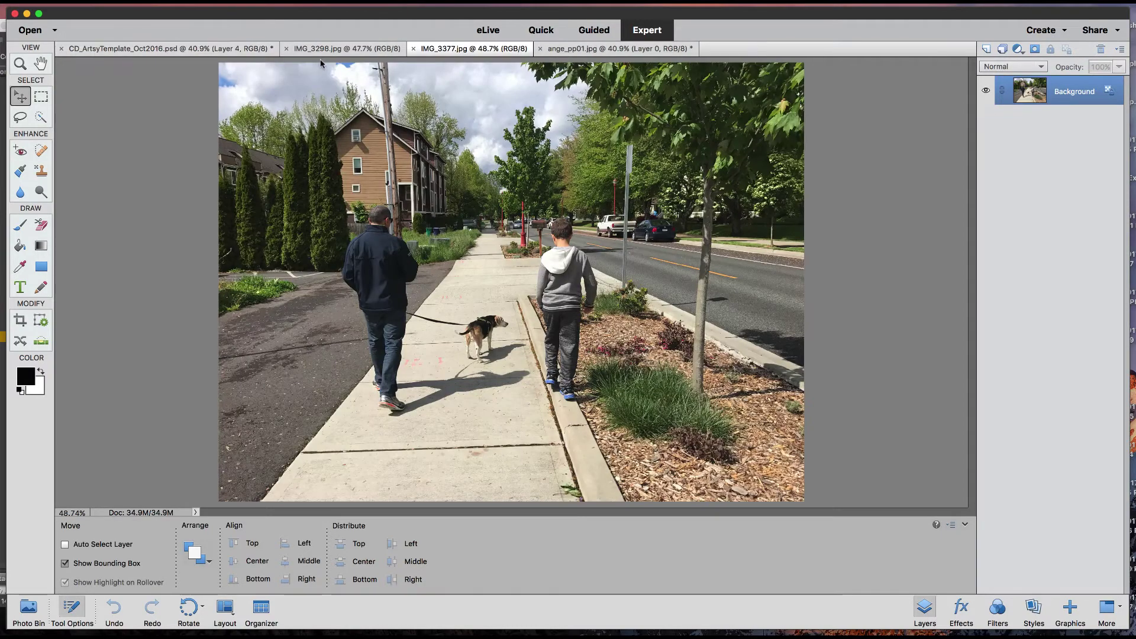
# - In CD_ArtsyTemplate_Oct2016.psd, briefly show and re-hide the paint scrape overlay, Circles2 and PaintScrape1 layers to examine what each adds
pyautogui.click(240, 53)
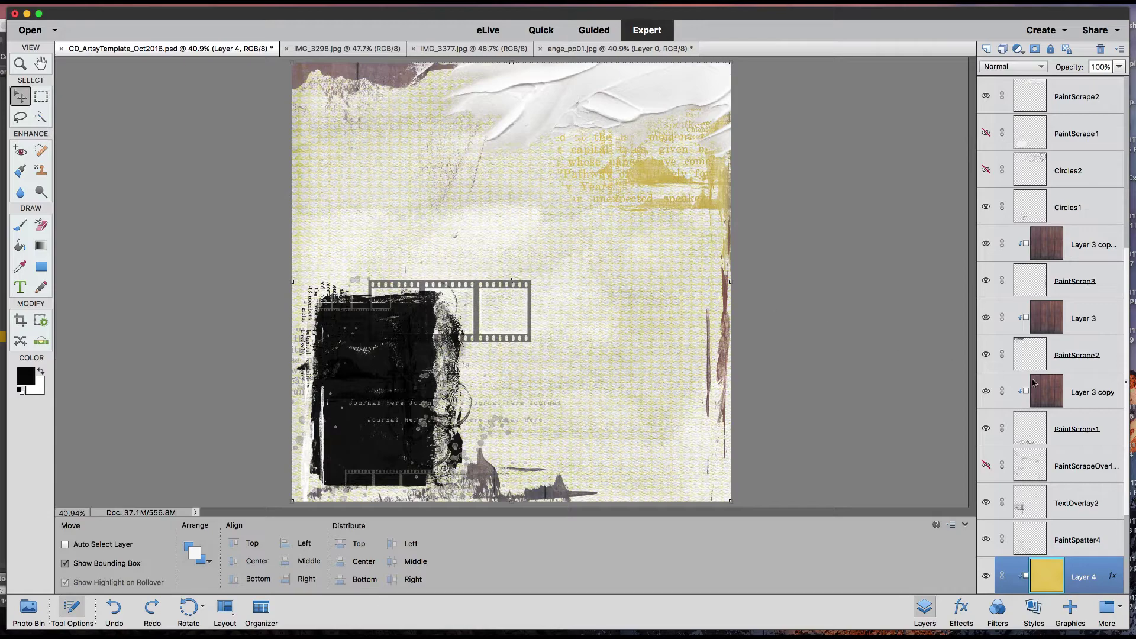
pyautogui.click(986, 465)
pyautogui.click(986, 465)
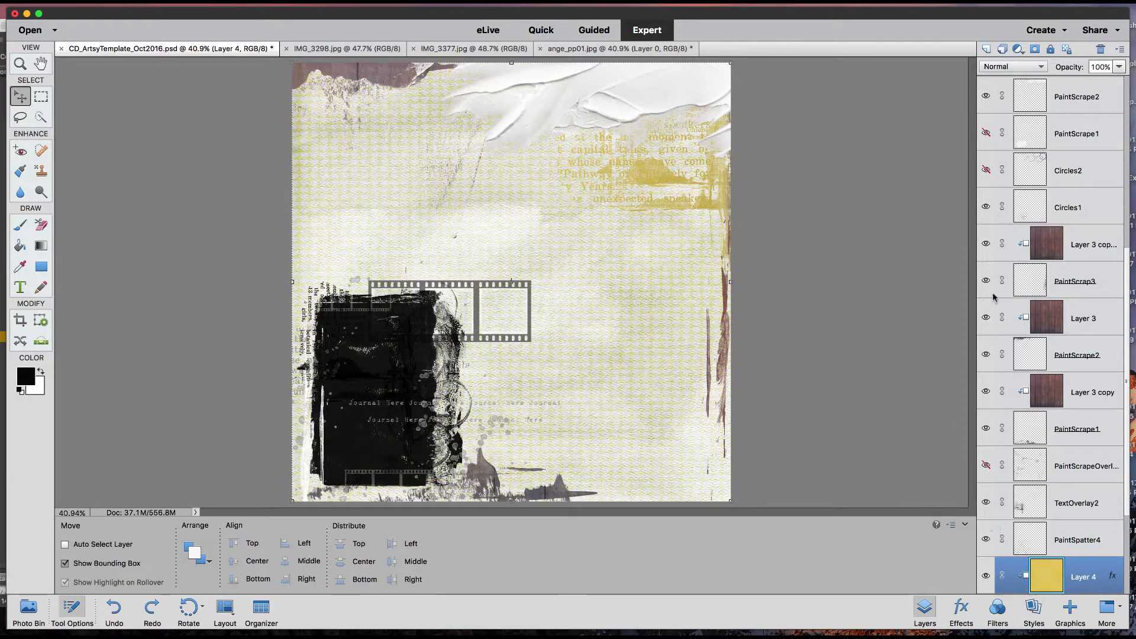
pyautogui.scroll(1, 993, 178)
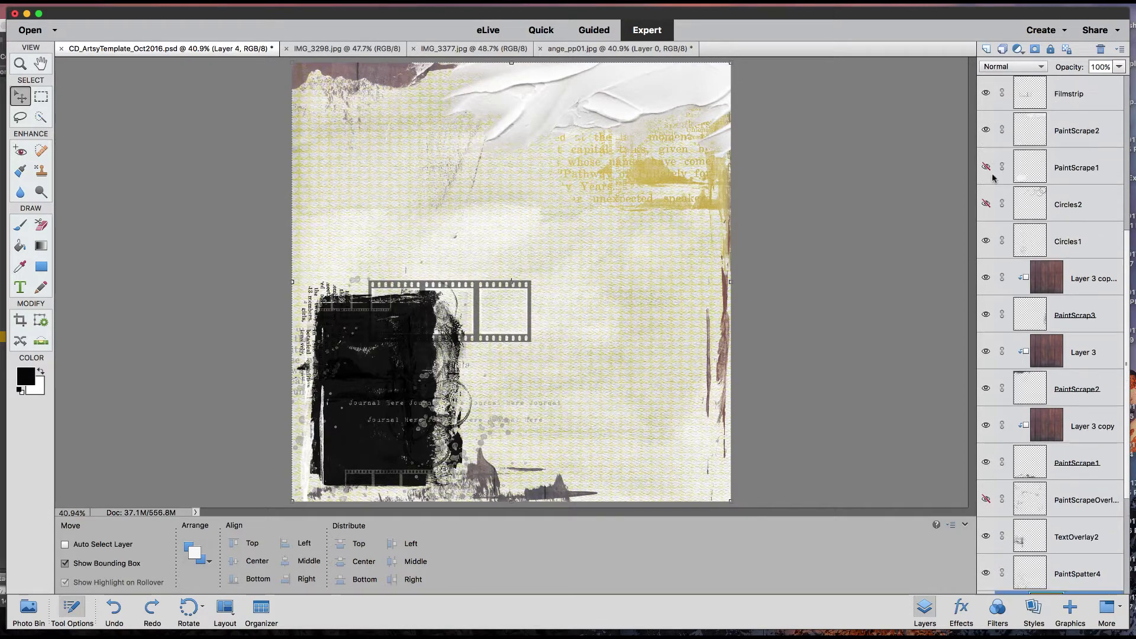
pyautogui.click(990, 204)
pyautogui.click(989, 204)
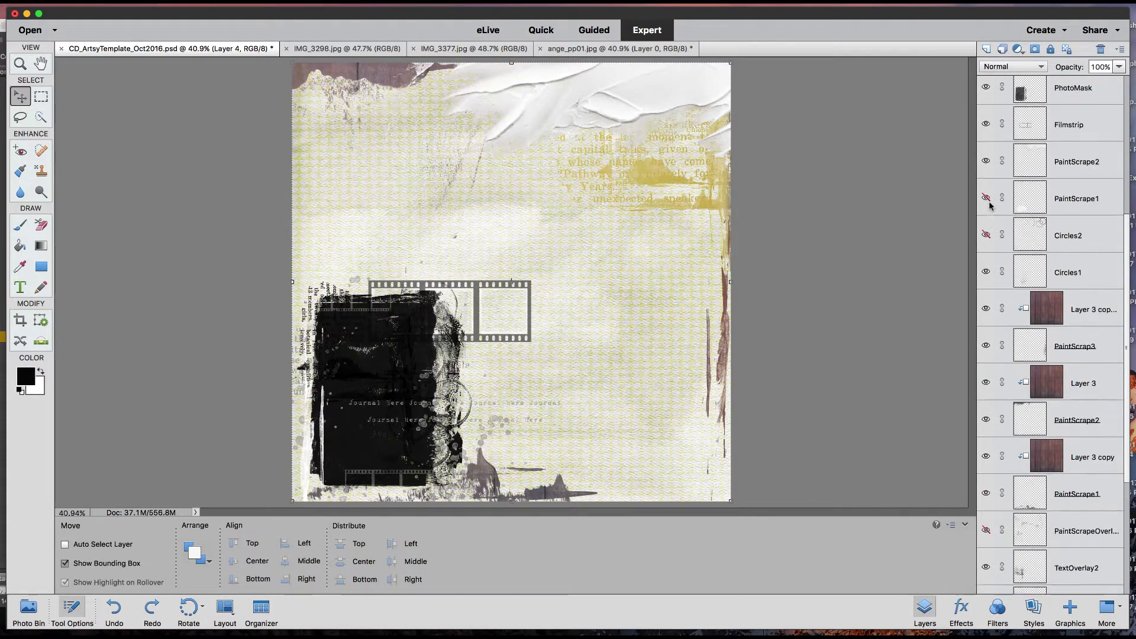
pyautogui.scroll(1, 988, 201)
pyautogui.click(987, 199)
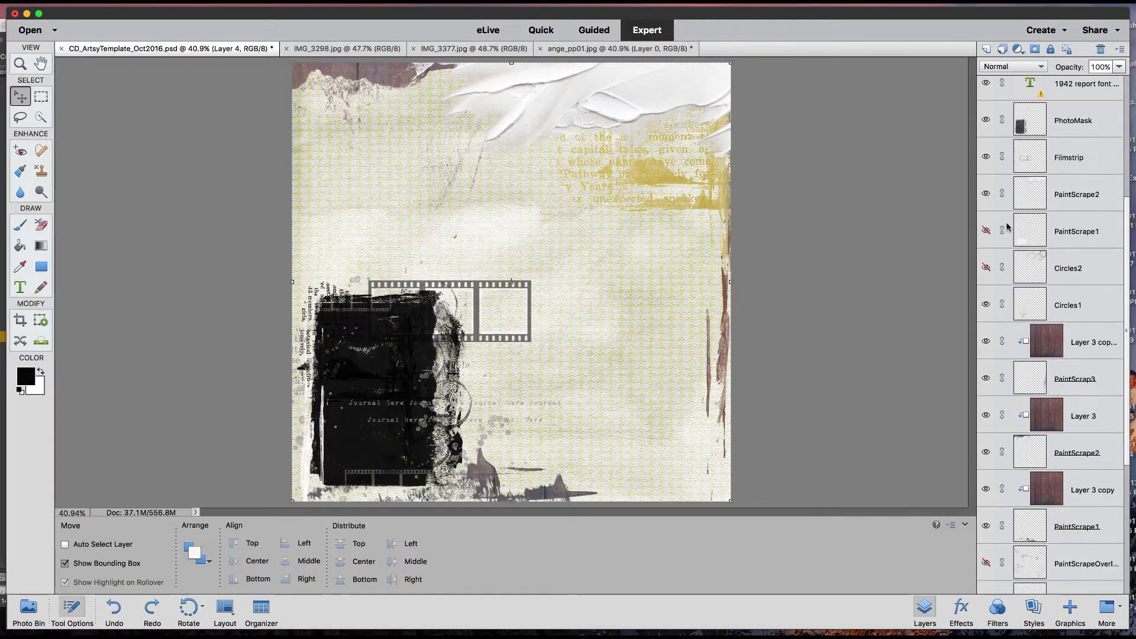
# - Briefly show and re-hide the PaintSpatter1, PaintSpatter2 and PaintSpatter3 layers to examine their splatters on the page
pyautogui.scroll(2, 1006, 222)
pyautogui.scroll(3, 1007, 225)
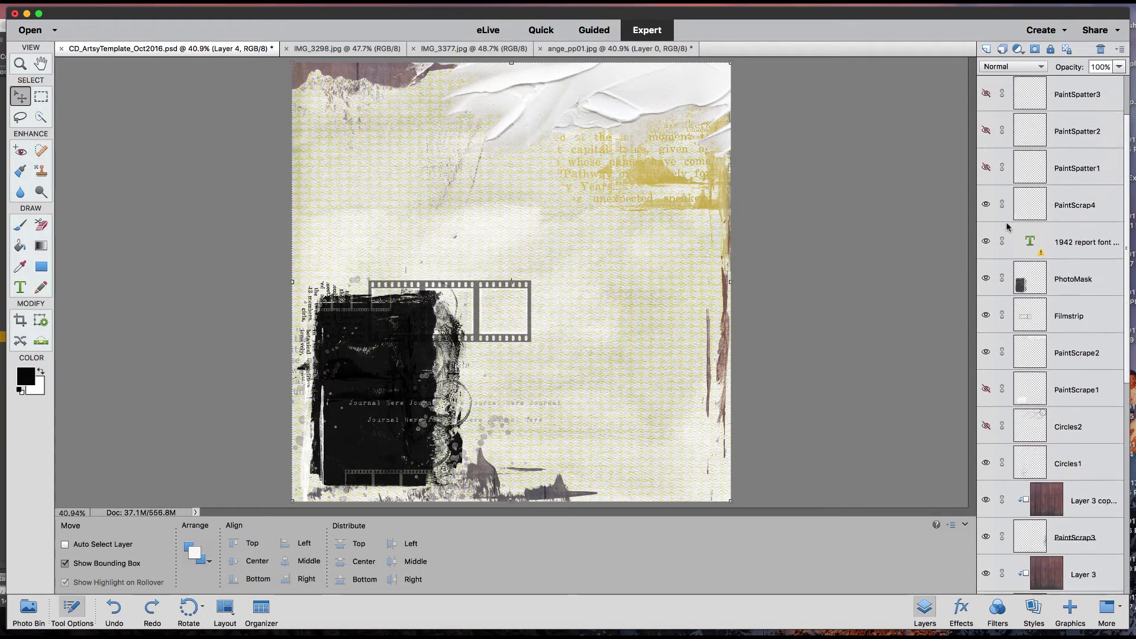
pyautogui.click(986, 168)
pyautogui.click(986, 168)
pyautogui.scroll(2, 992, 198)
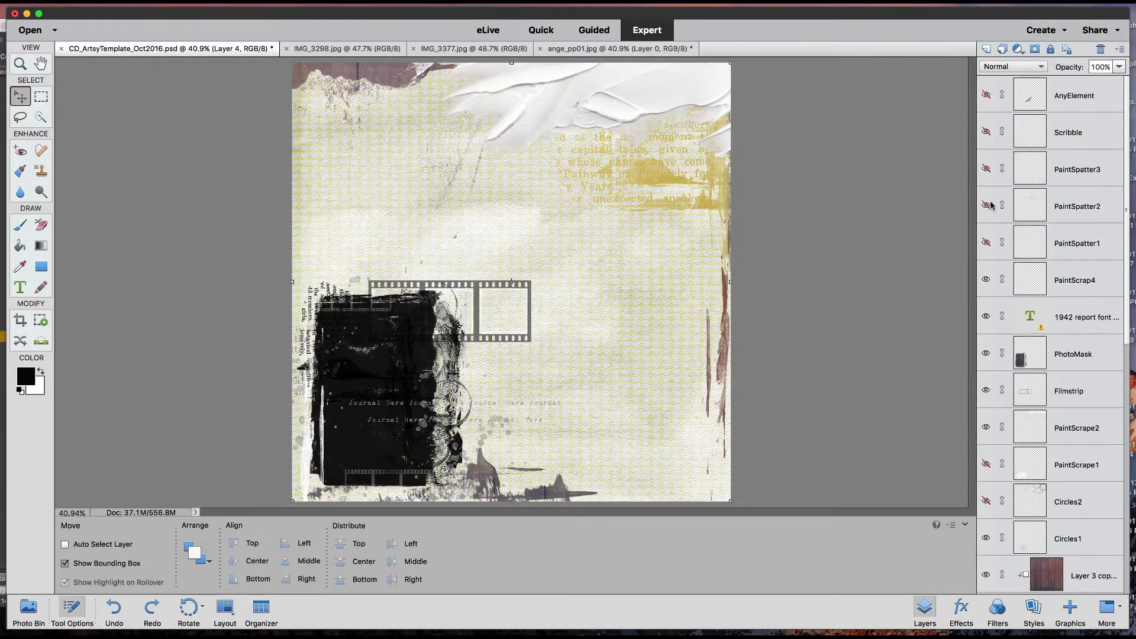
pyautogui.click(986, 205)
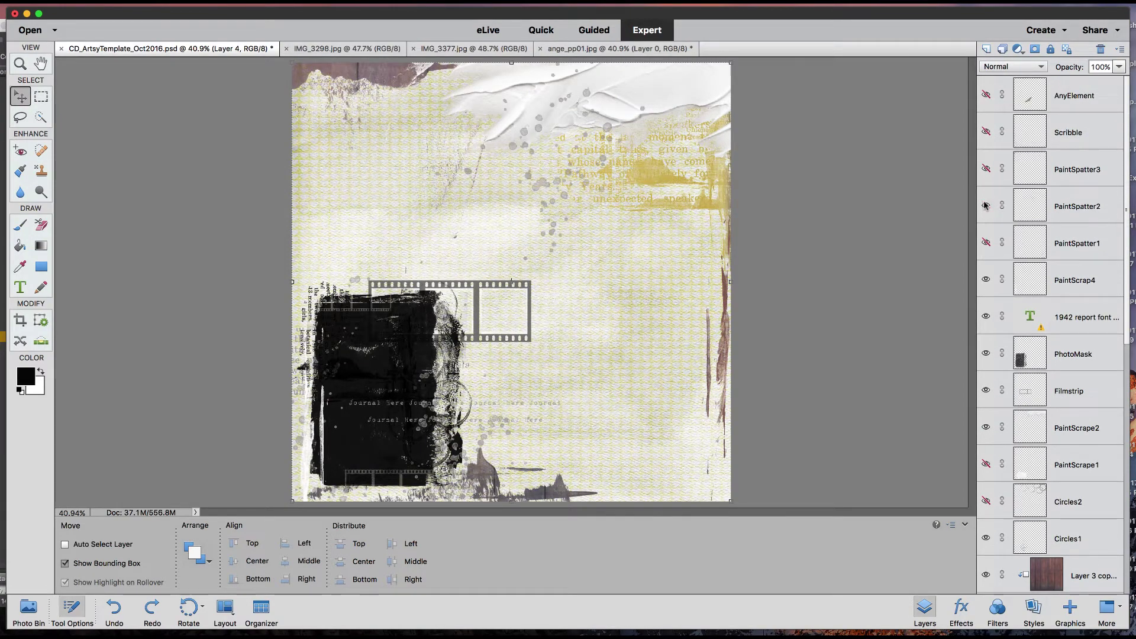
pyautogui.click(986, 205)
pyautogui.click(985, 168)
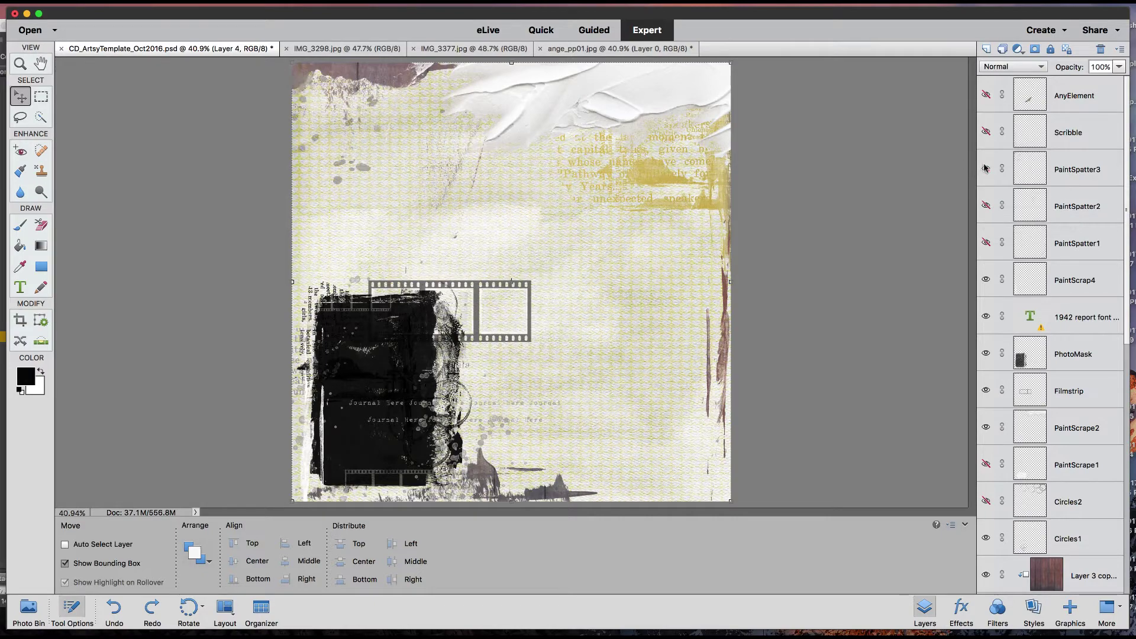
pyautogui.click(985, 169)
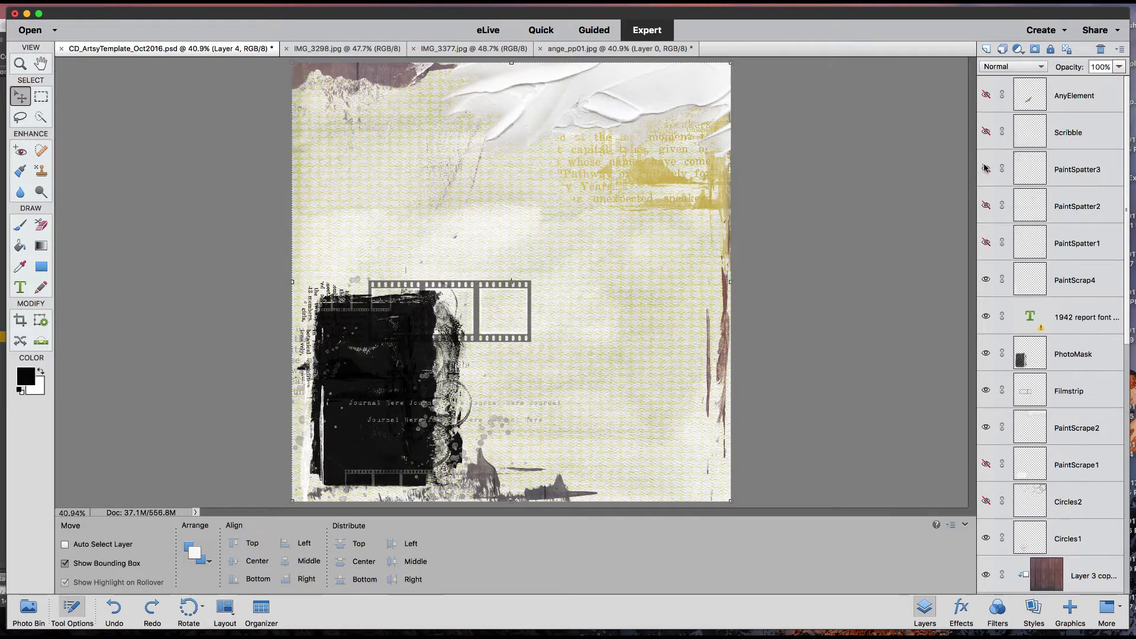
# - Briefly show and re-hide the Scribble and AnyElement layers to examine their effect on the page
pyautogui.click(984, 130)
pyautogui.click(985, 130)
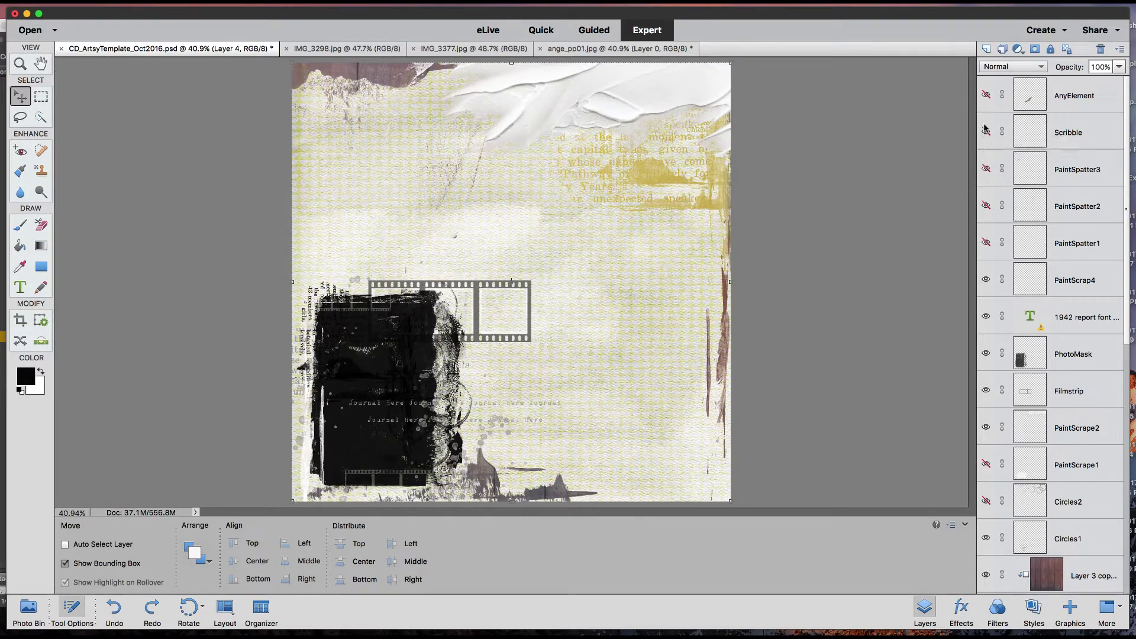
pyautogui.click(985, 95)
pyautogui.click(985, 94)
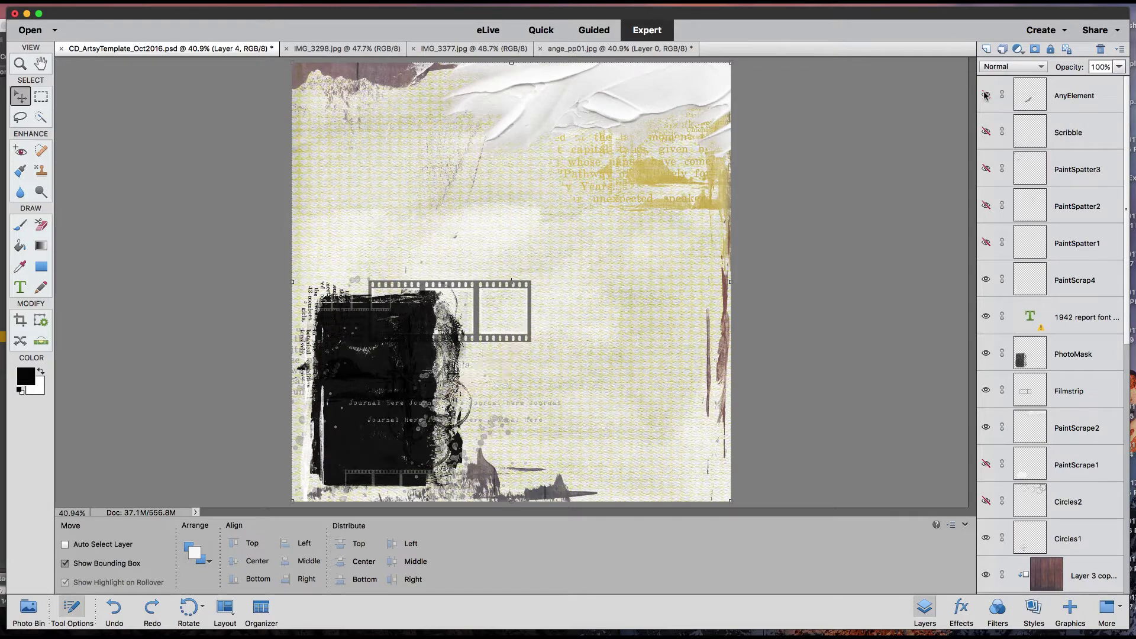
# - Switch to Adobe Bridge to view the papers in the ange_indivisible_pp folder, and return to Photoshop Elements
pyautogui.scroll(-3, 1087, 434)
pyautogui.scroll(-5, 1087, 434)
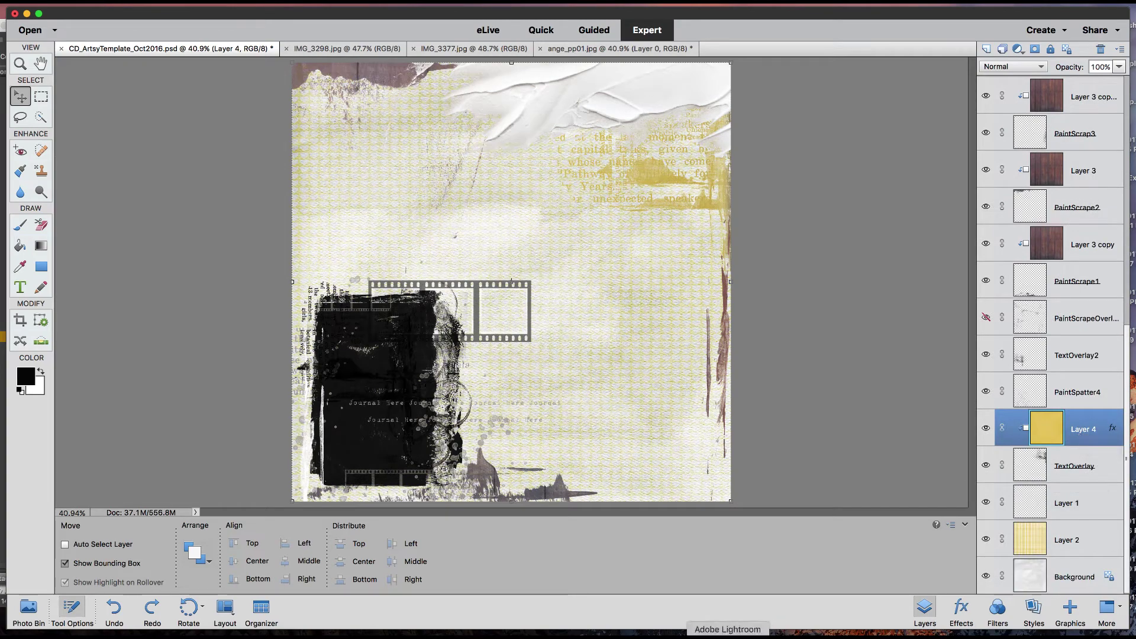
pyautogui.click(657, 631)
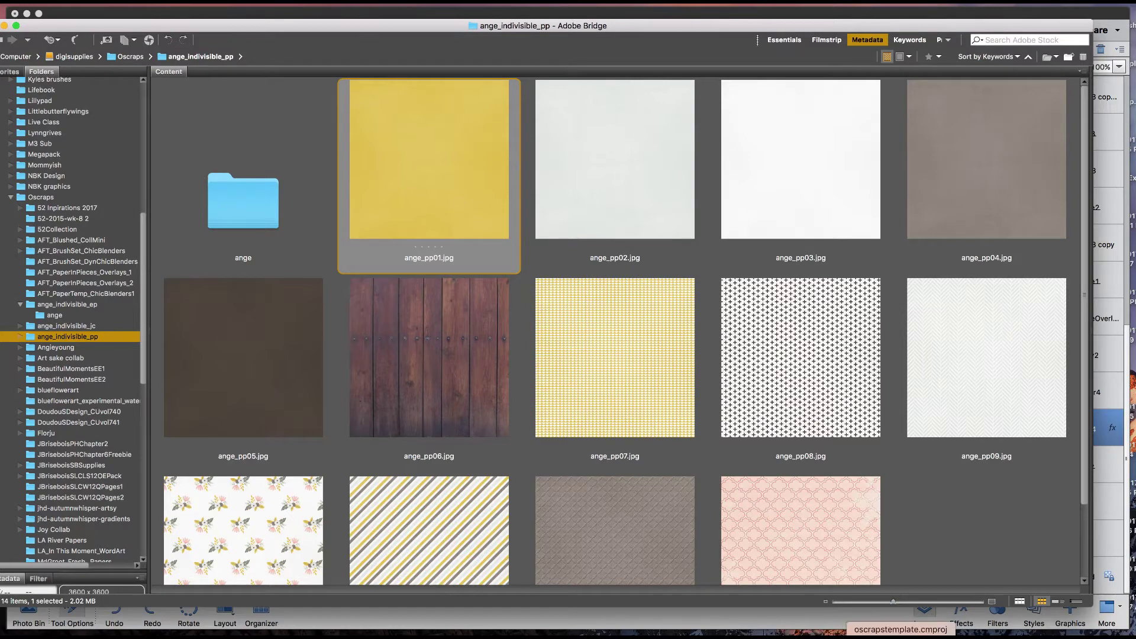
pyautogui.click(821, 632)
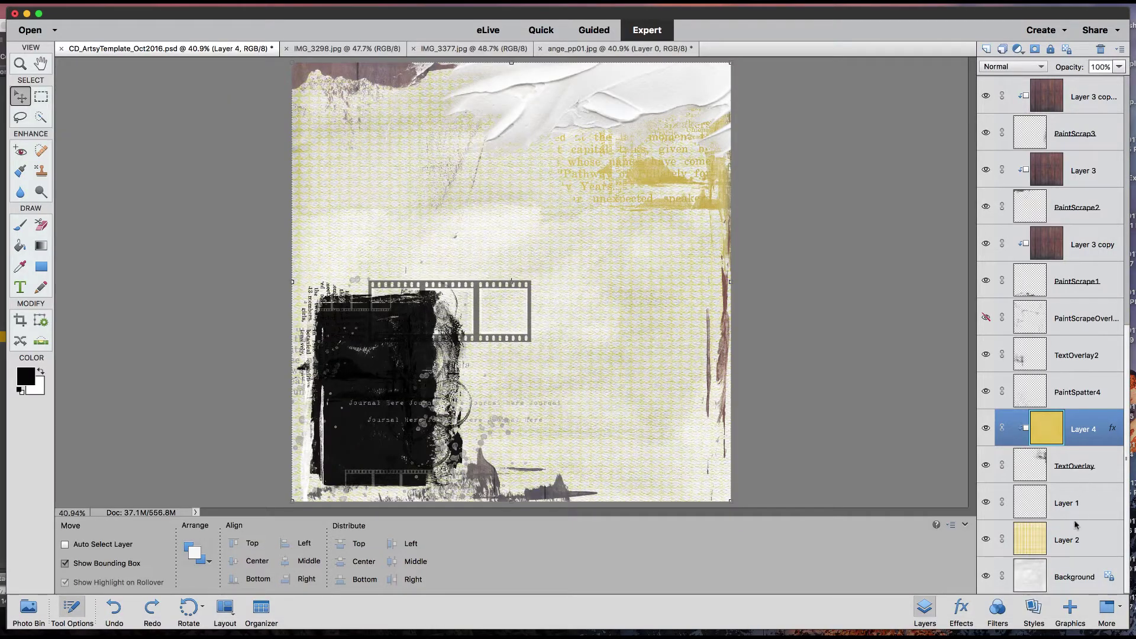
# - Select the yellow patterned paper on Layer 2, check its source paper in Adobe Bridge, and compare the page with the layer hidden and shown
pyautogui.click(1046, 546)
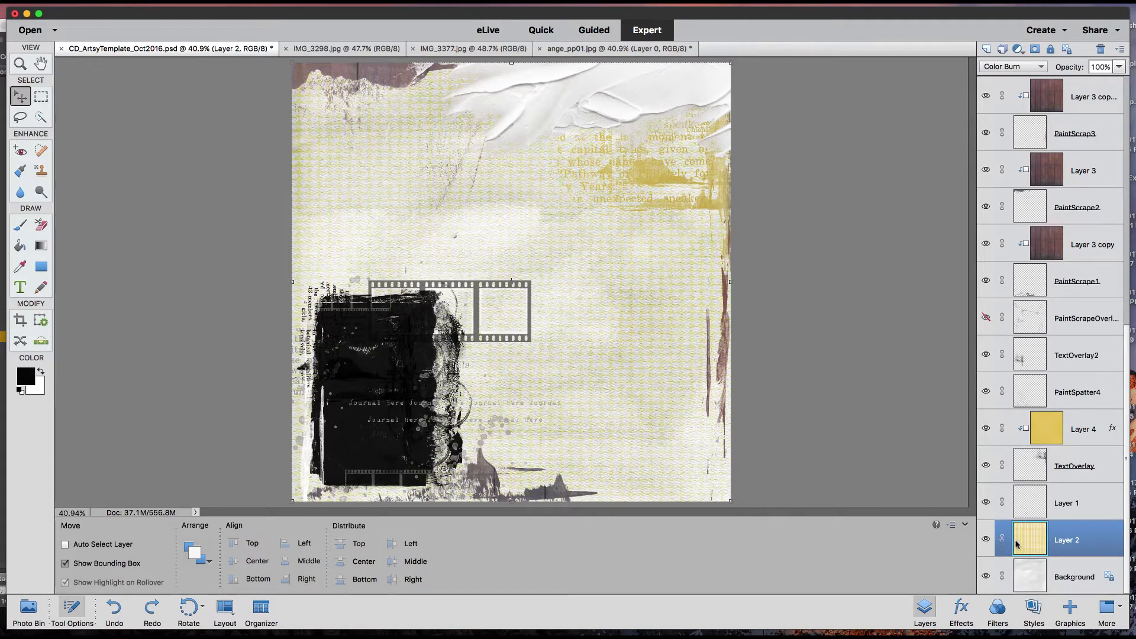
pyautogui.click(658, 634)
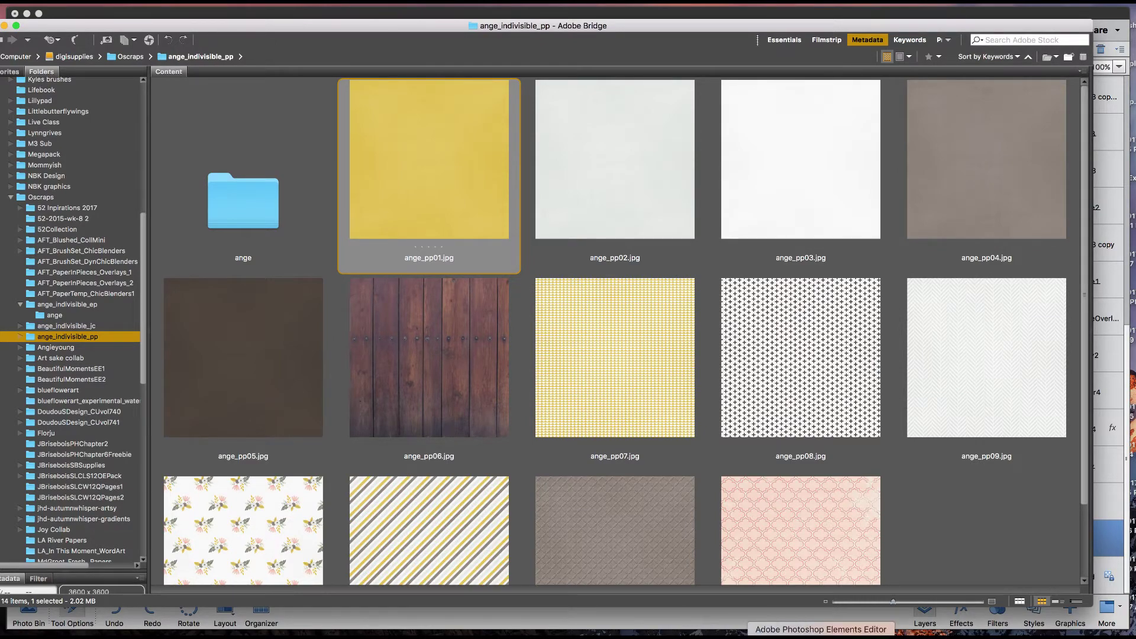
pyautogui.click(821, 637)
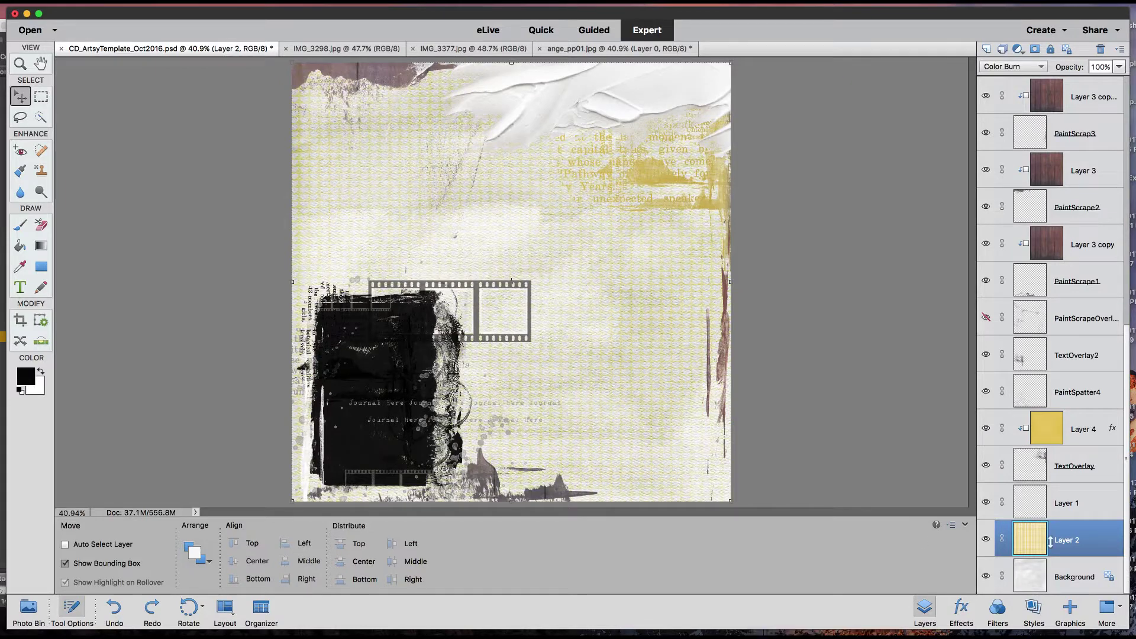
pyautogui.click(986, 540)
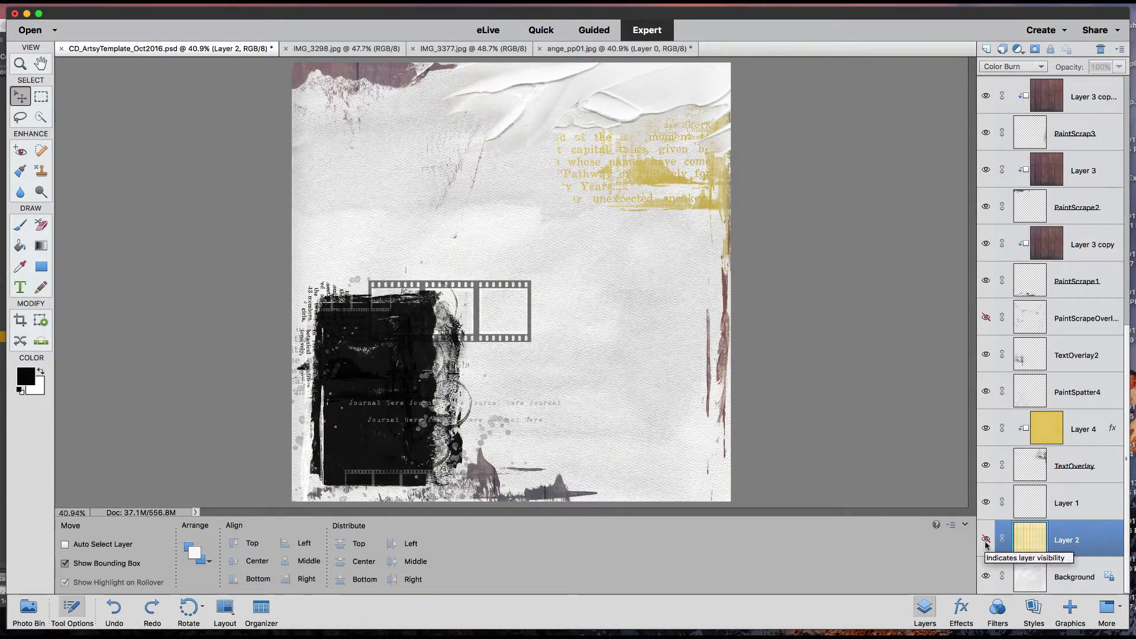
pyautogui.click(986, 540)
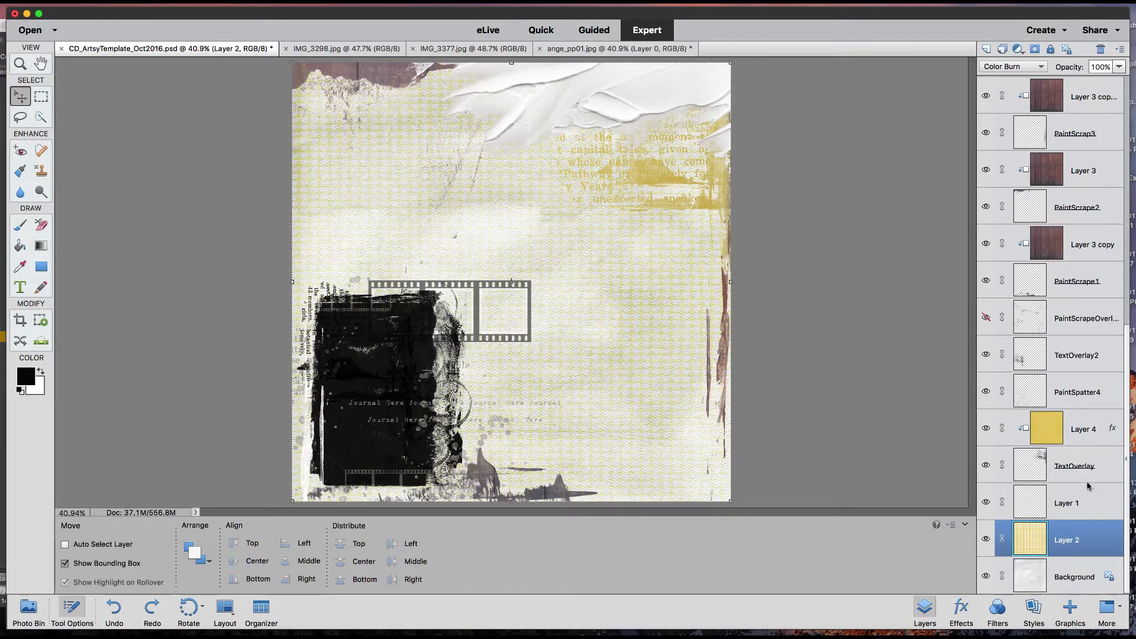
# - Compare the TextOverlay area with and without the yellow paper of Layer 4 clipped to it
pyautogui.click(986, 428)
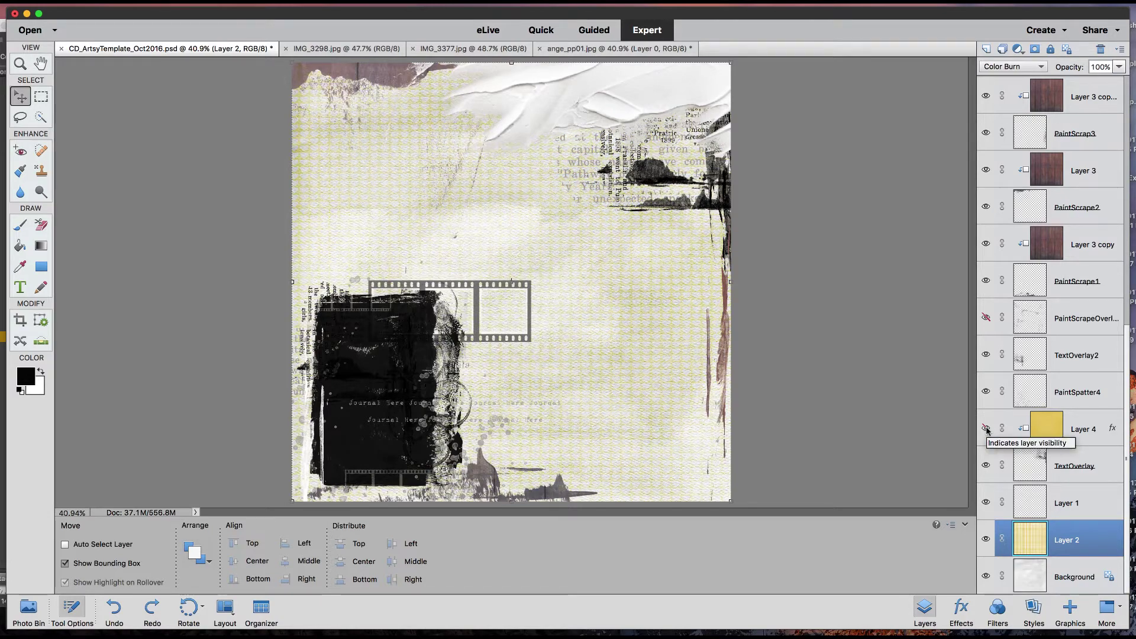
pyautogui.click(986, 429)
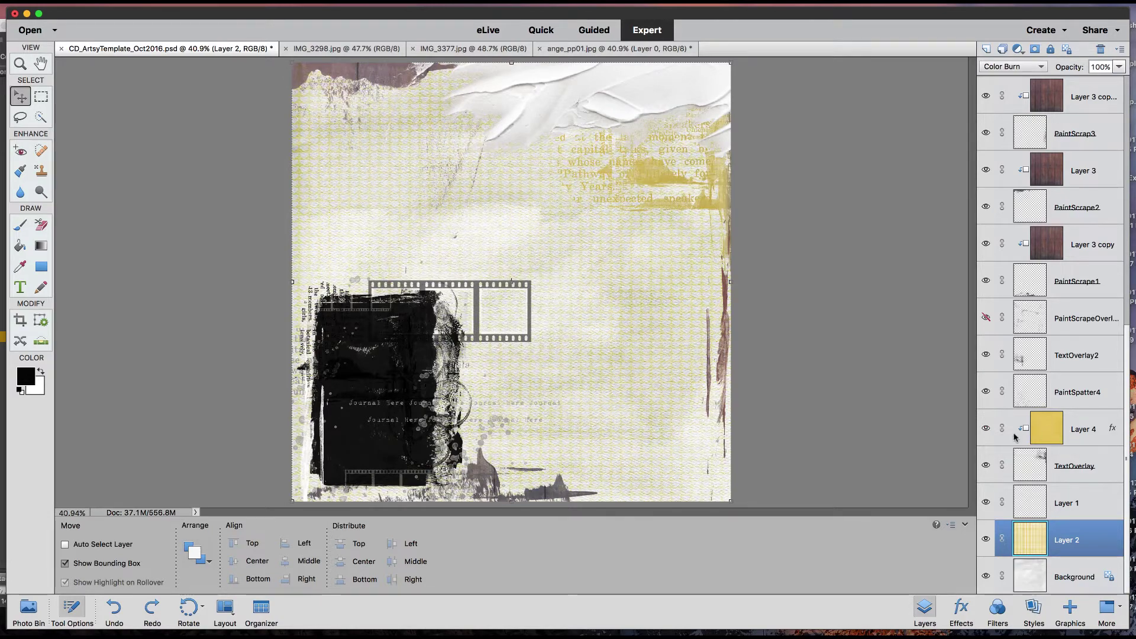
pyautogui.click(986, 428)
pyautogui.click(985, 428)
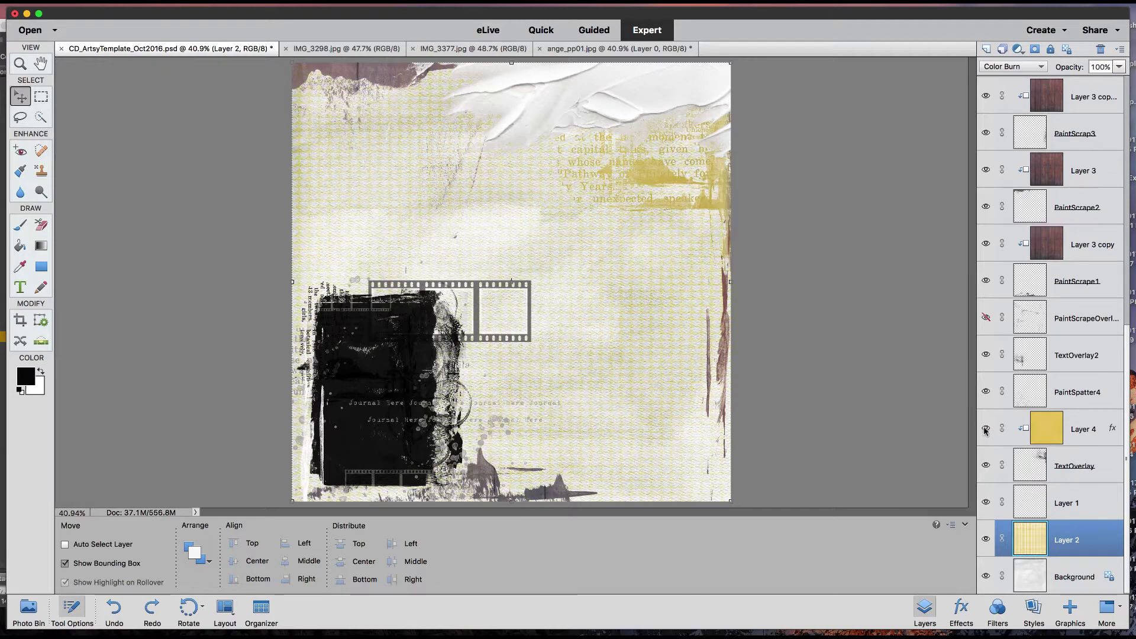
# - Compare the page with and without each of the three clipped wood paper layers and the TextOverlay2 layer
pyautogui.click(987, 244)
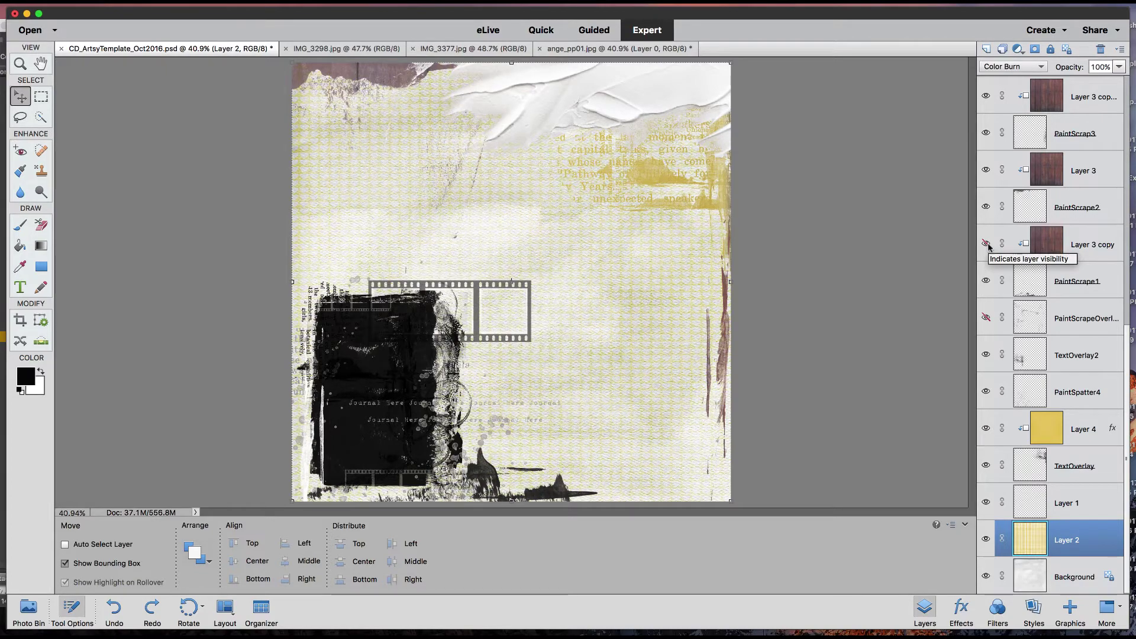
pyautogui.click(987, 244)
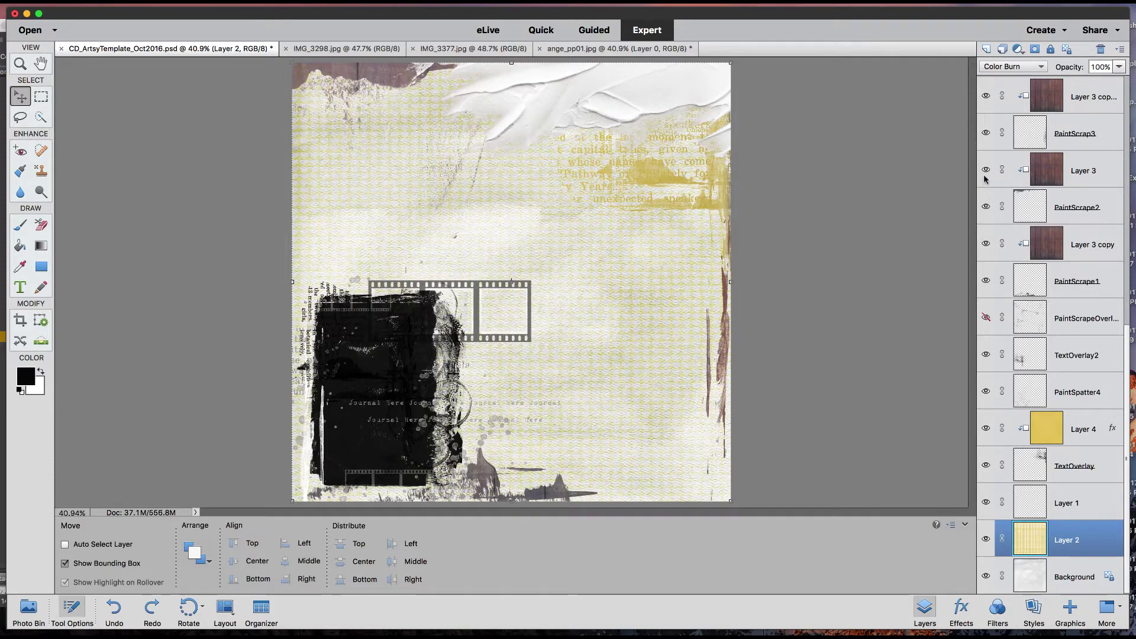
pyautogui.click(986, 170)
pyautogui.click(986, 171)
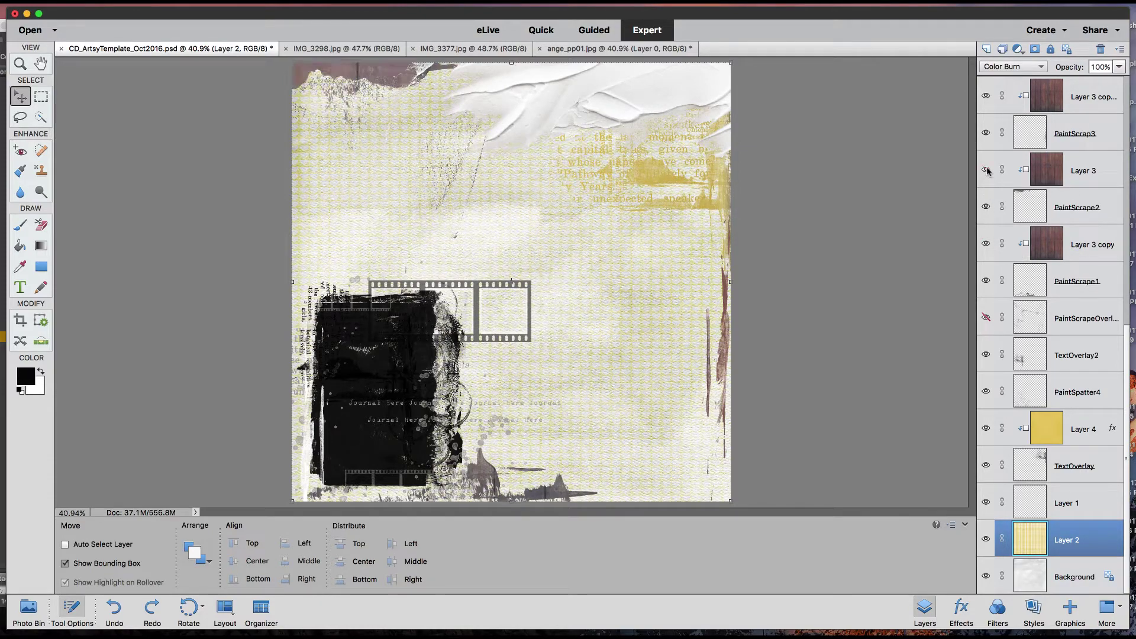
pyautogui.click(986, 96)
pyautogui.click(986, 96)
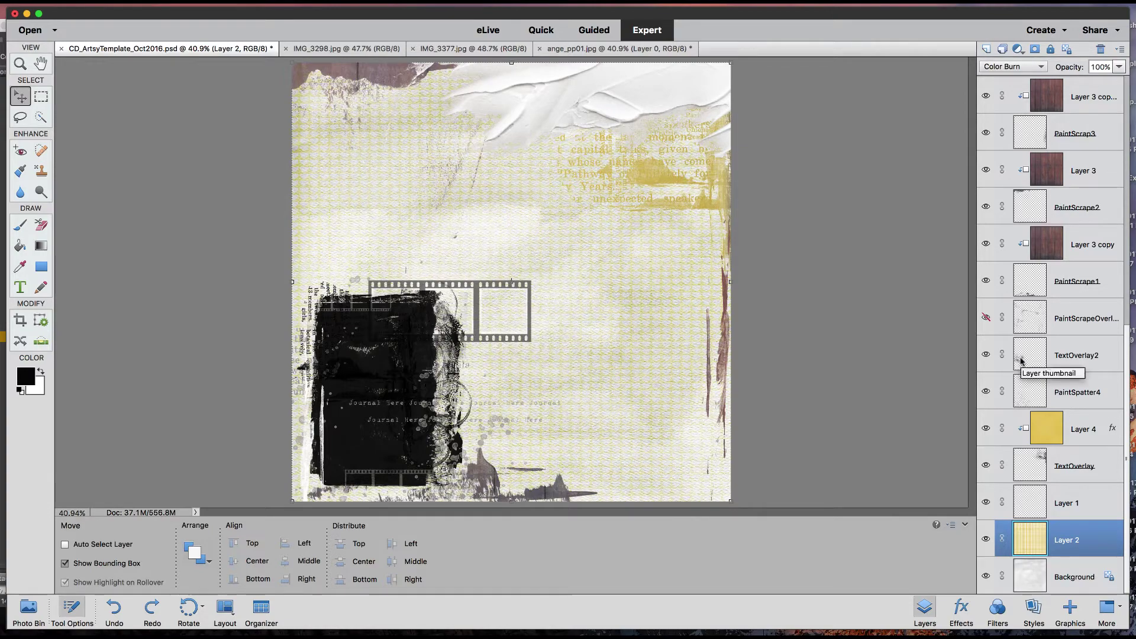
pyautogui.click(985, 355)
pyautogui.click(985, 355)
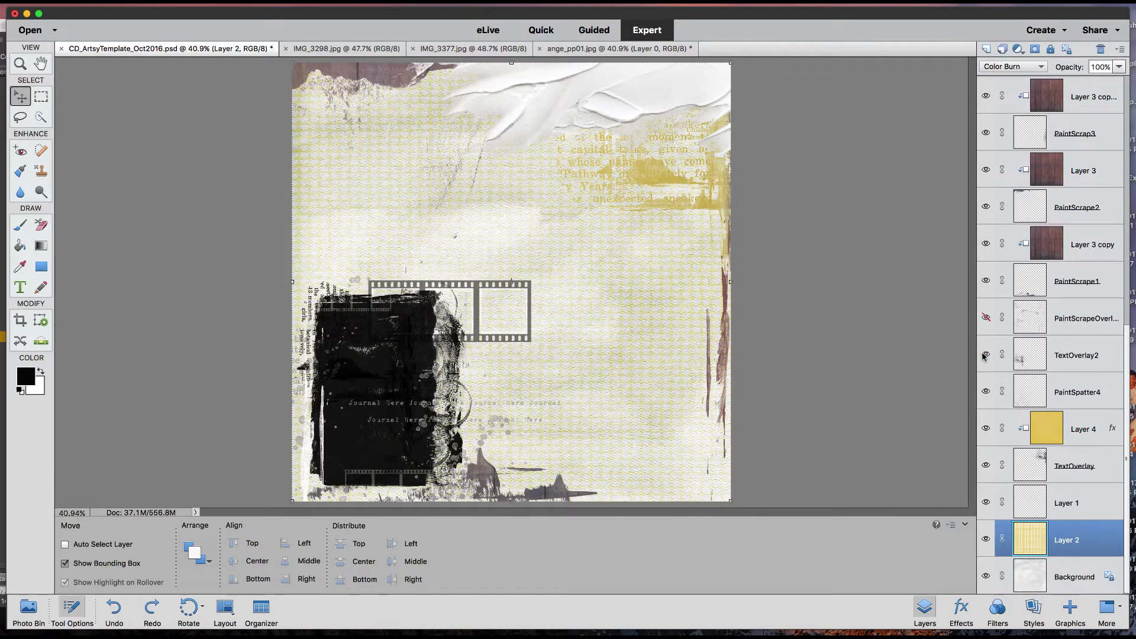
# - Hide the journaling text layer that uses the 1942 report font
pyautogui.scroll(8, 988, 349)
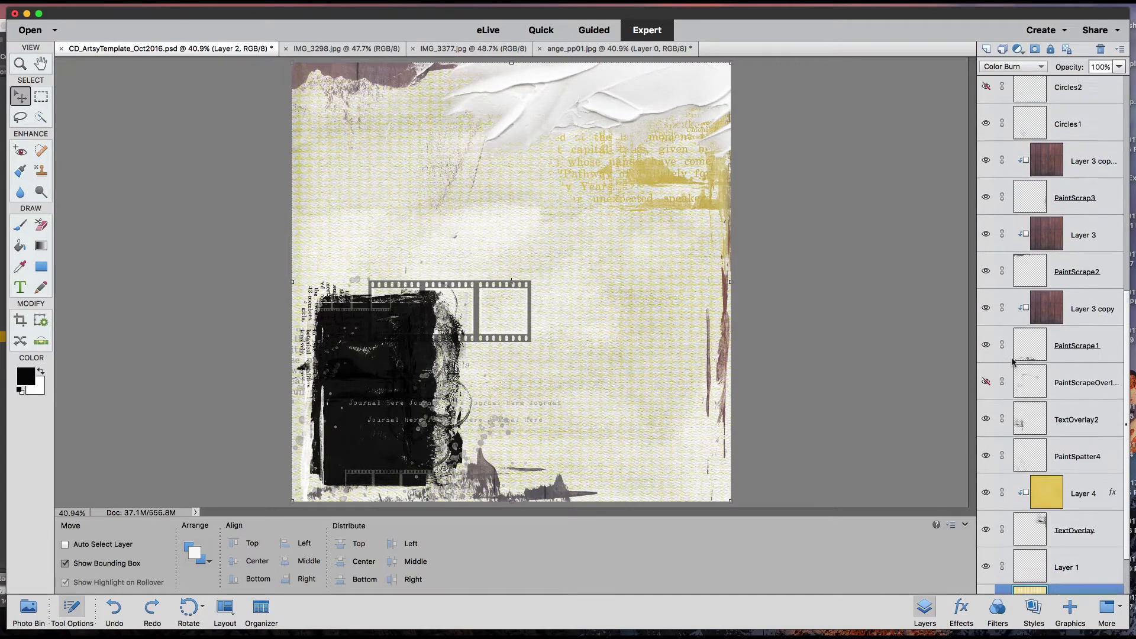
pyautogui.click(986, 318)
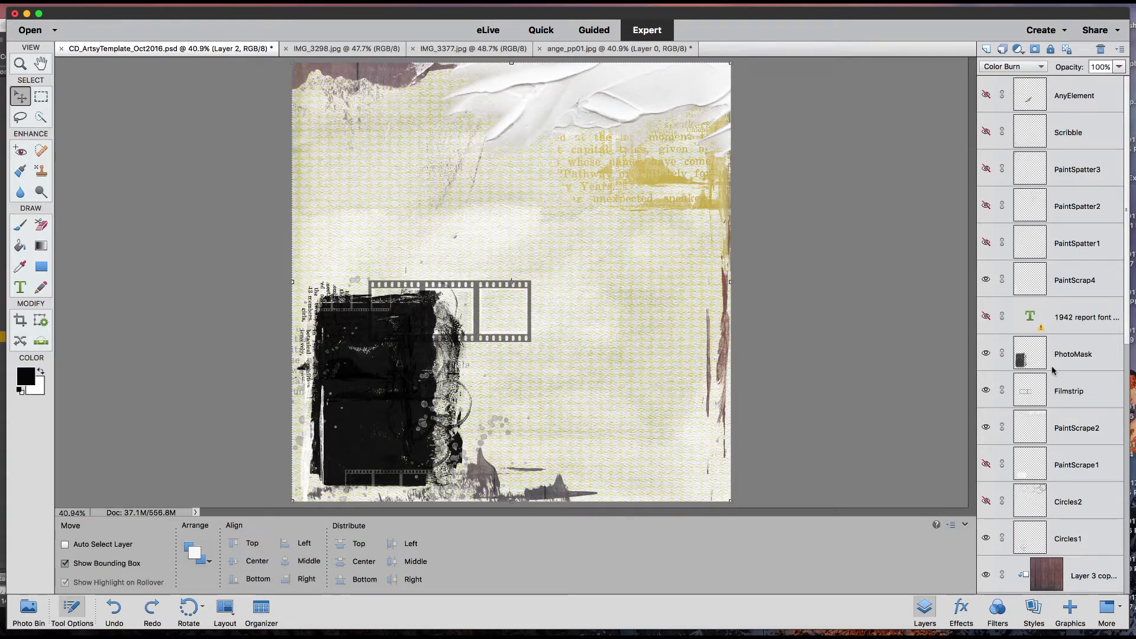
pyautogui.scroll(-8, 1052, 366)
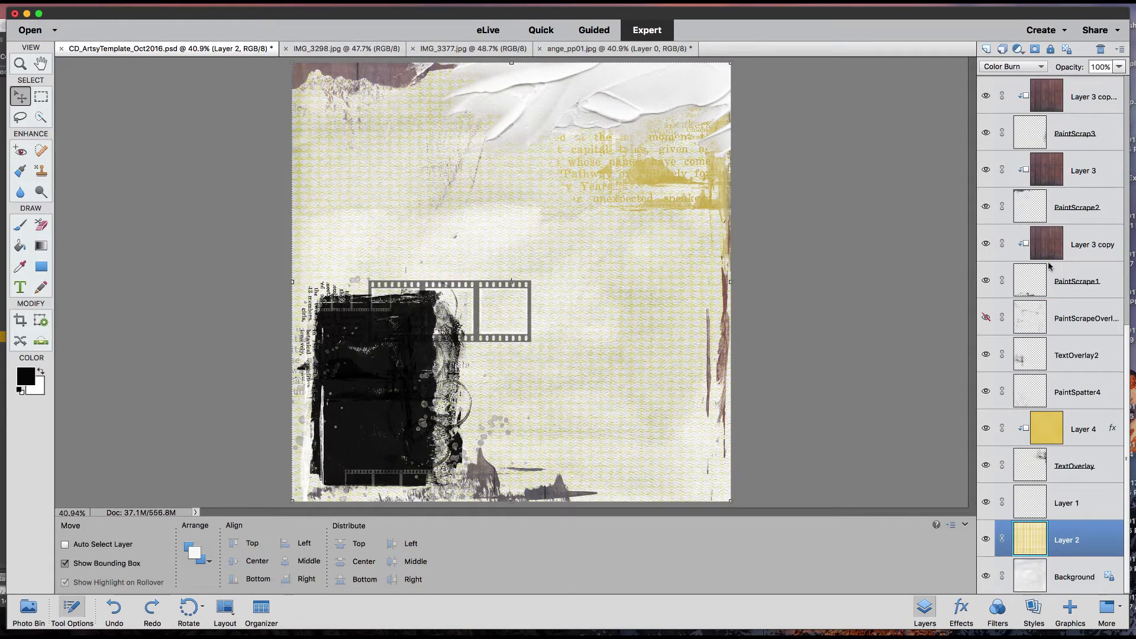
# - Place the IMG_3298.jpg photo directly above the PhotoMask layer in the template and clip it to the mask
pyautogui.scroll(7, 1051, 267)
pyautogui.click(1075, 282)
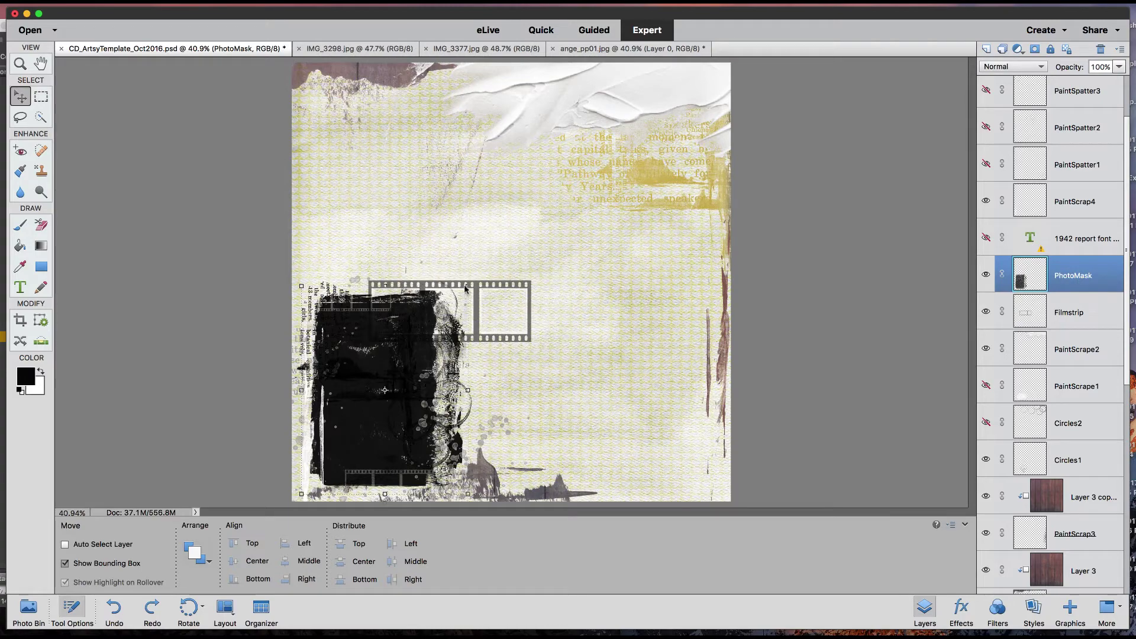
pyautogui.click(390, 48)
pyautogui.click(570, 385)
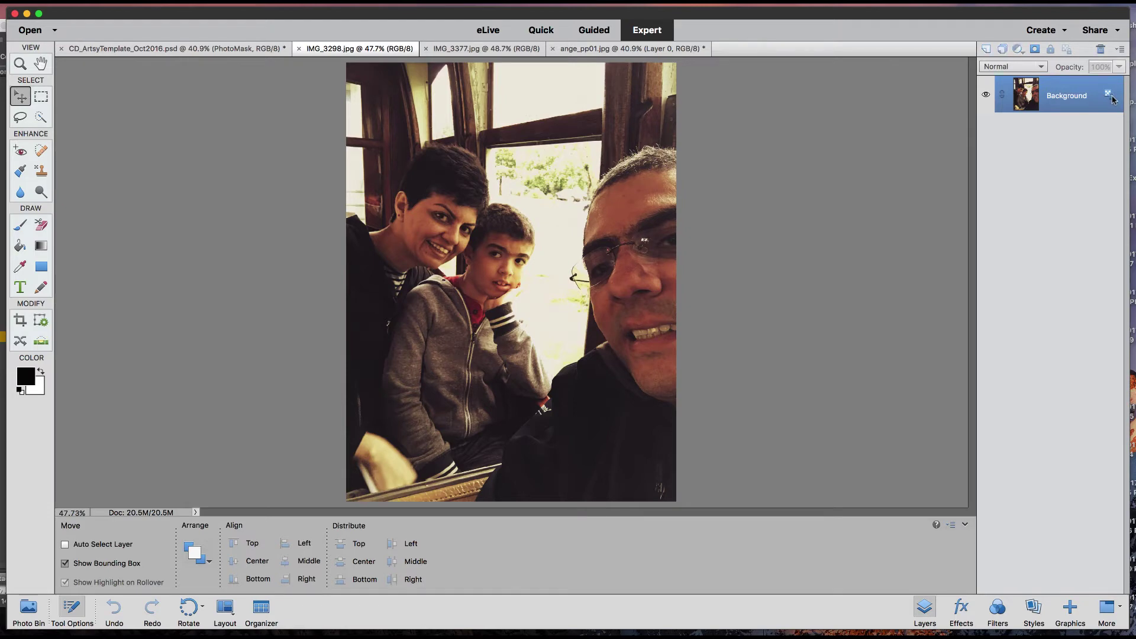
pyautogui.click(28, 609)
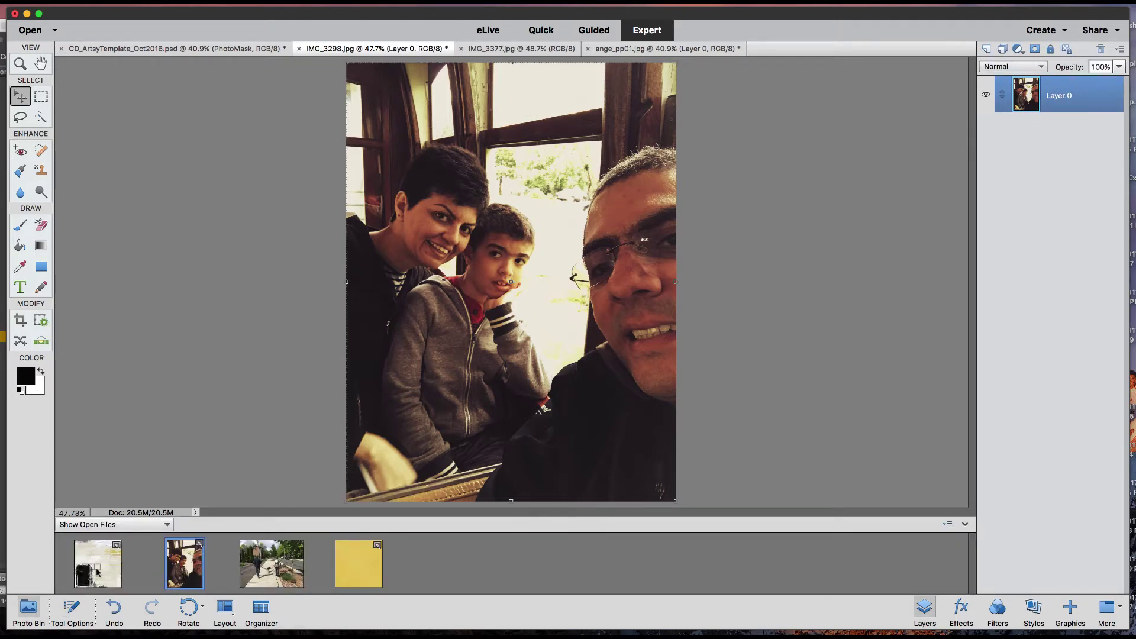
pyautogui.moveTo(167, 568); pyautogui.dragTo(97, 563)
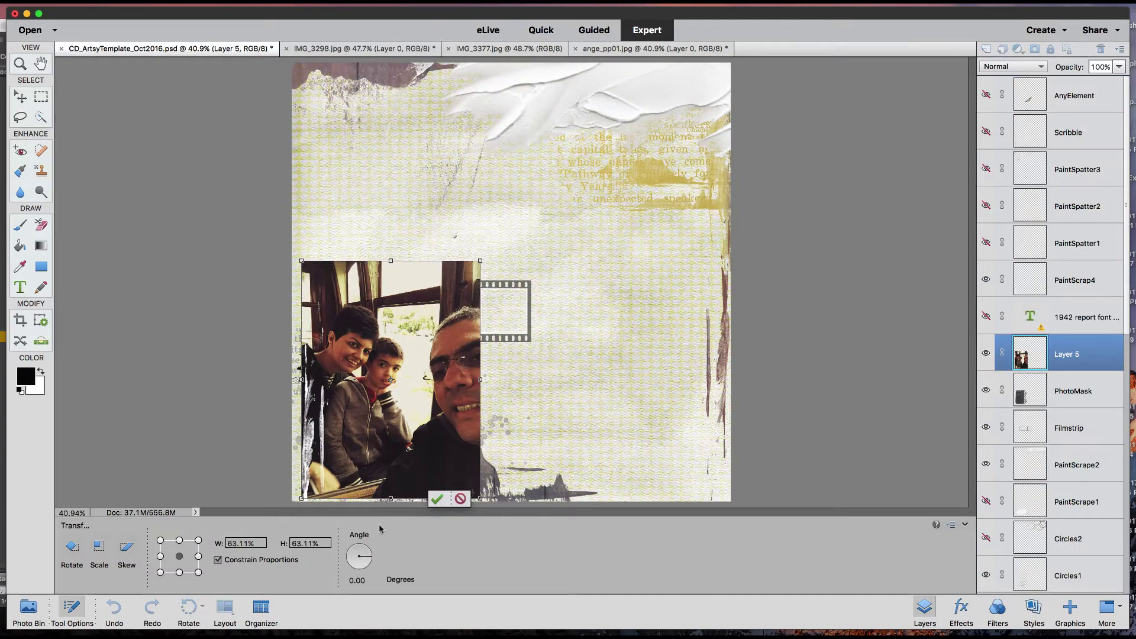
pyautogui.click(438, 499)
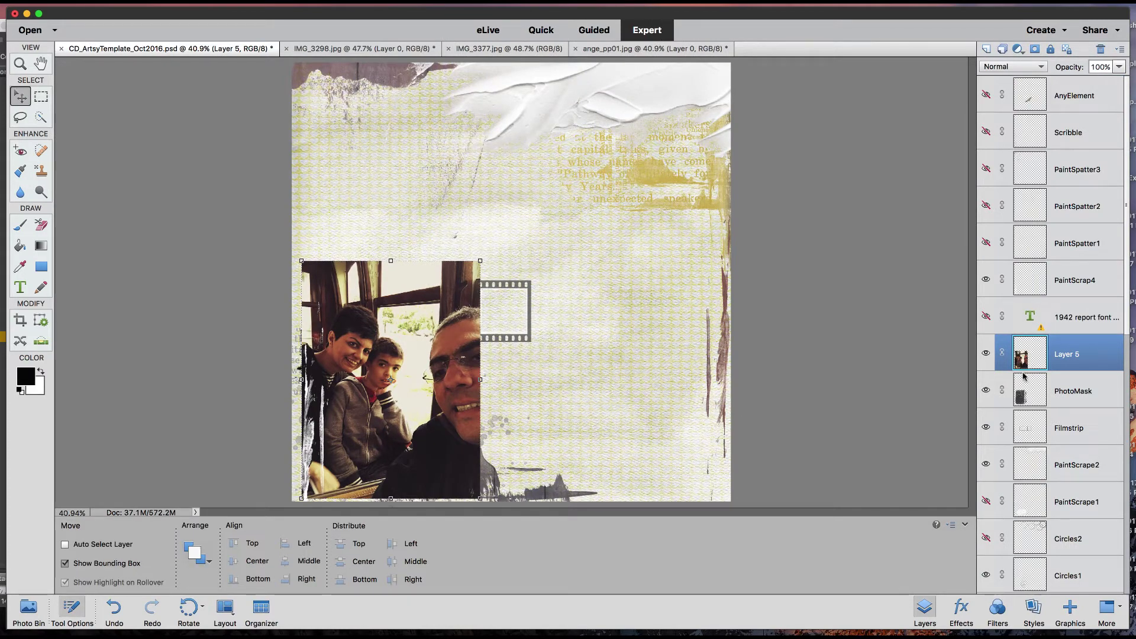
pyautogui.press('super+g')
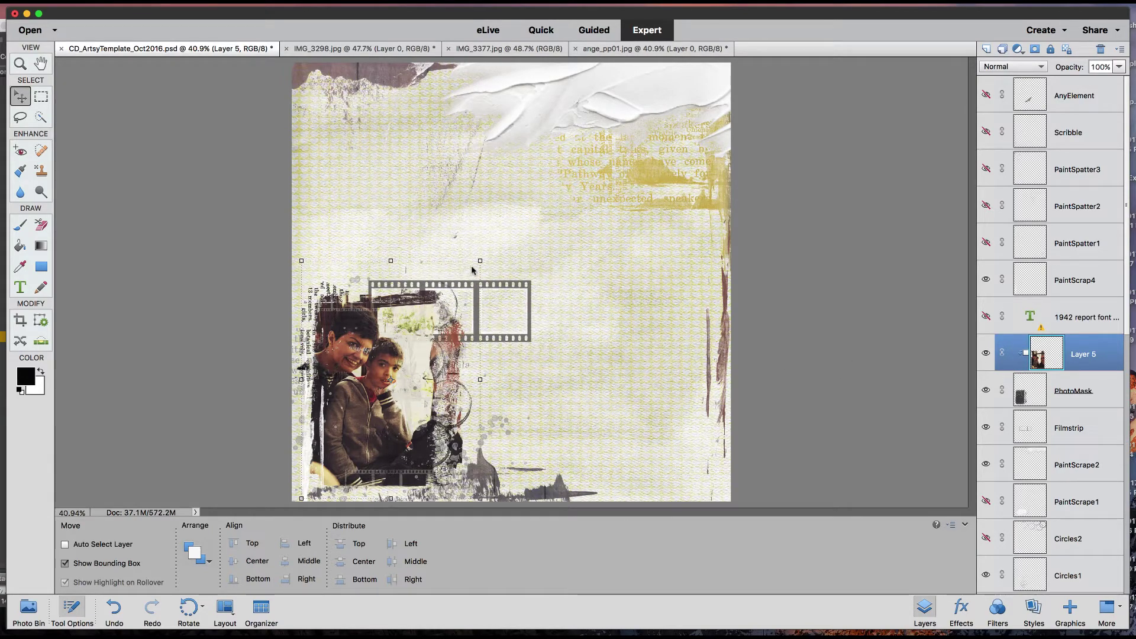
# - Enlarge the PhotoMask layer and scale the clipped photo on Layer 5 up to 107.46%
pyautogui.hotkey('alt', '[')
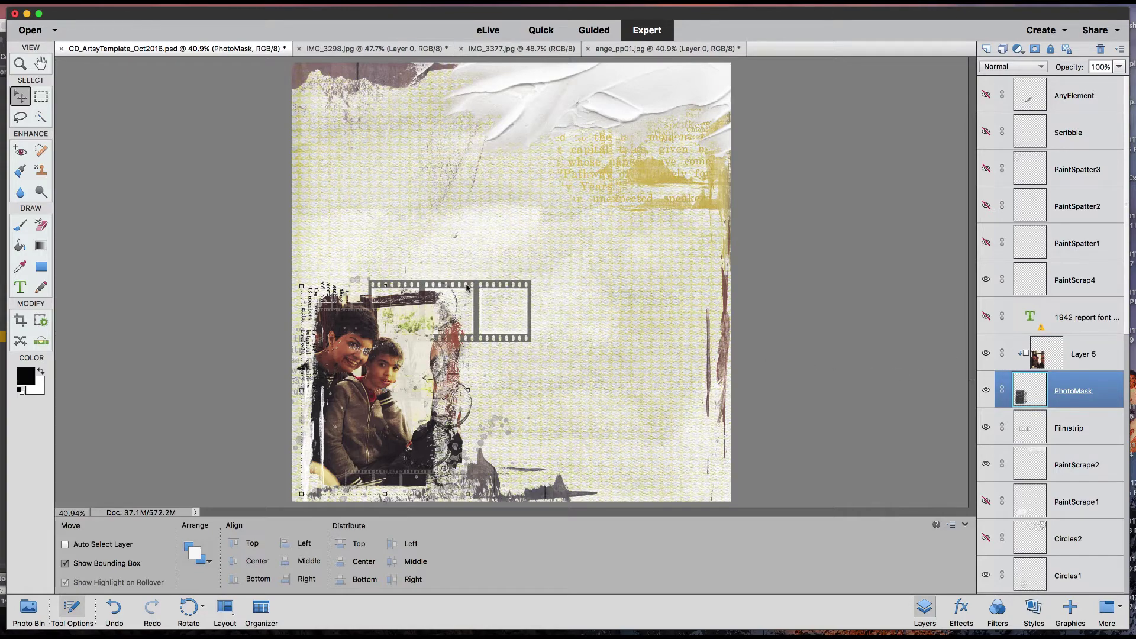
pyautogui.moveTo(466, 287); pyautogui.dragTo(488, 260)
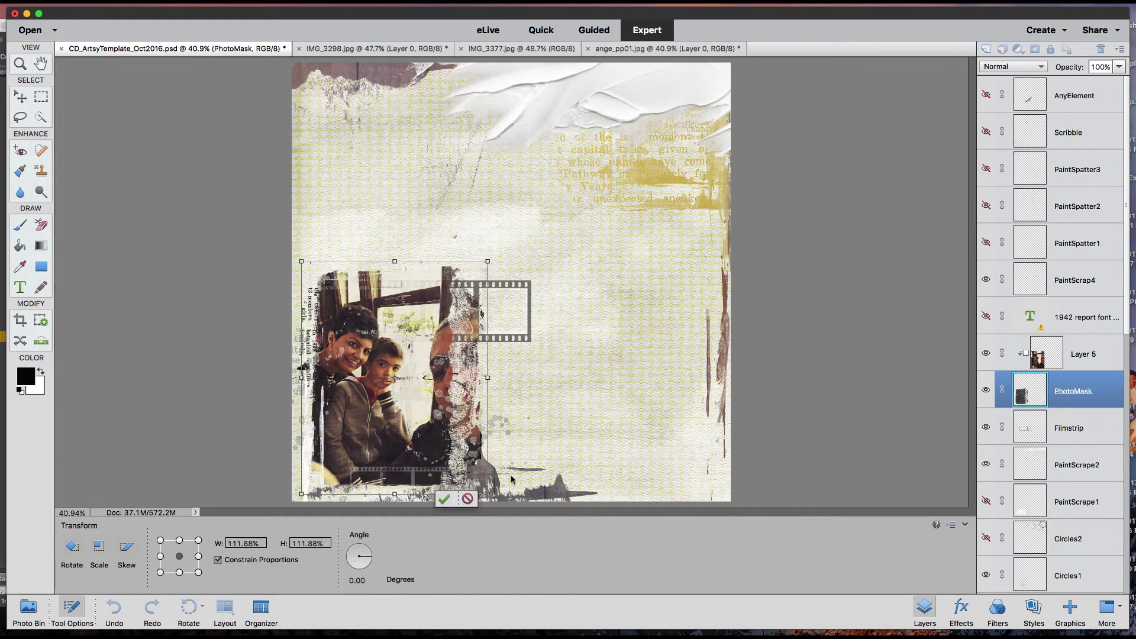
pyautogui.click(489, 500)
pyautogui.moveTo(489, 500); pyautogui.dragTo(495, 500)
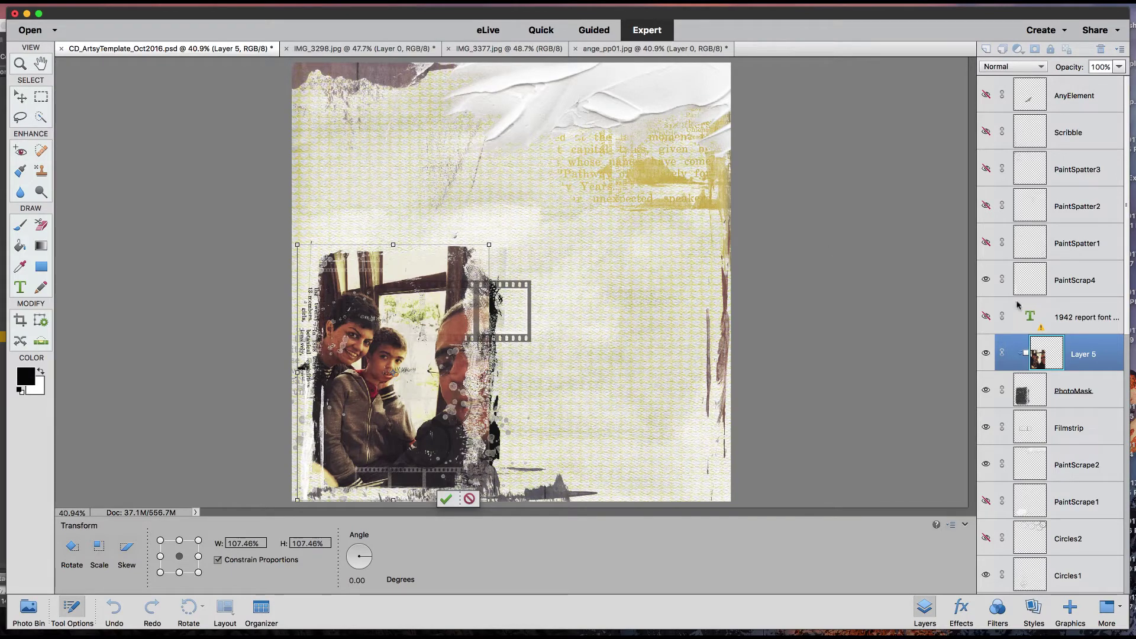
pyautogui.press('Return')
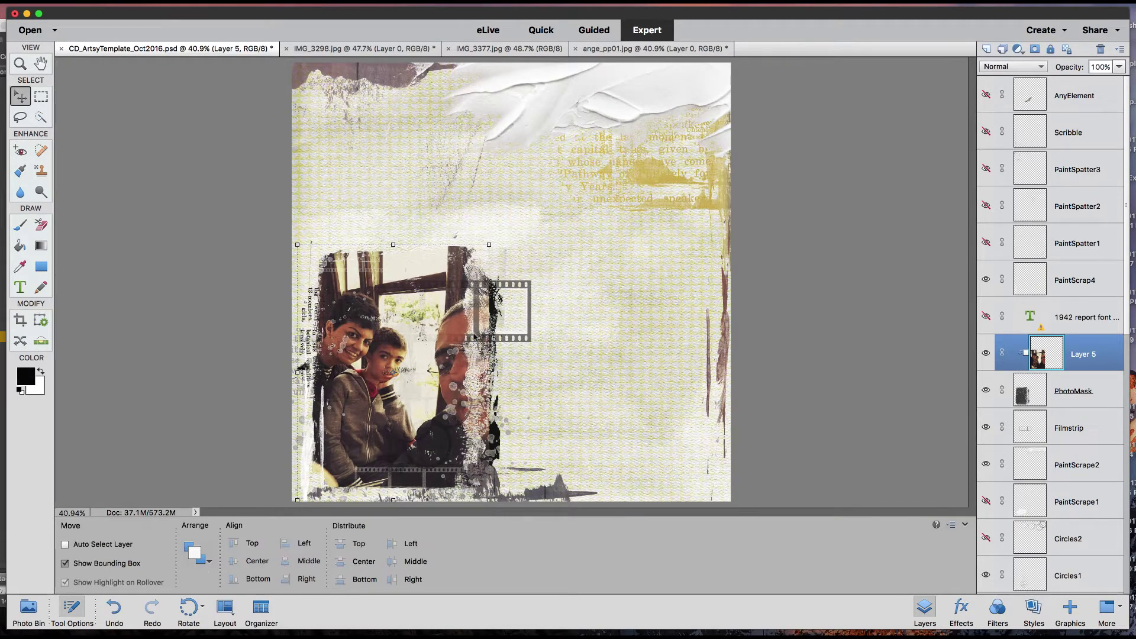
# - Paint over the gaps in the PhotoMask layer with a black soft brush at 91% opacity to reveal more of the photo
pyautogui.click(1061, 394)
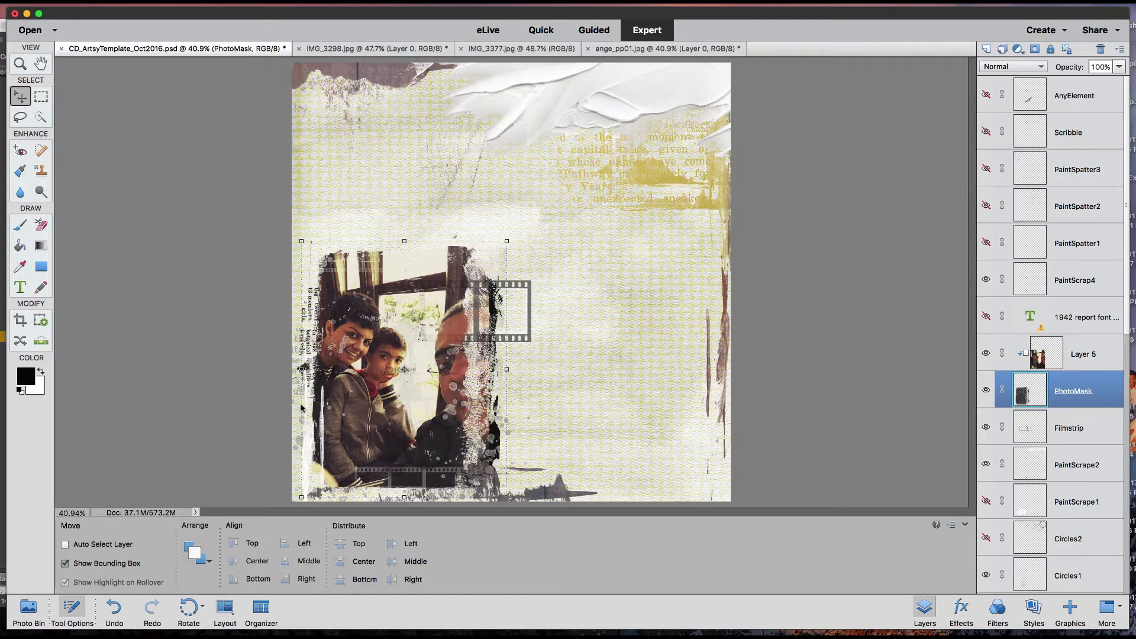
pyautogui.click(20, 227)
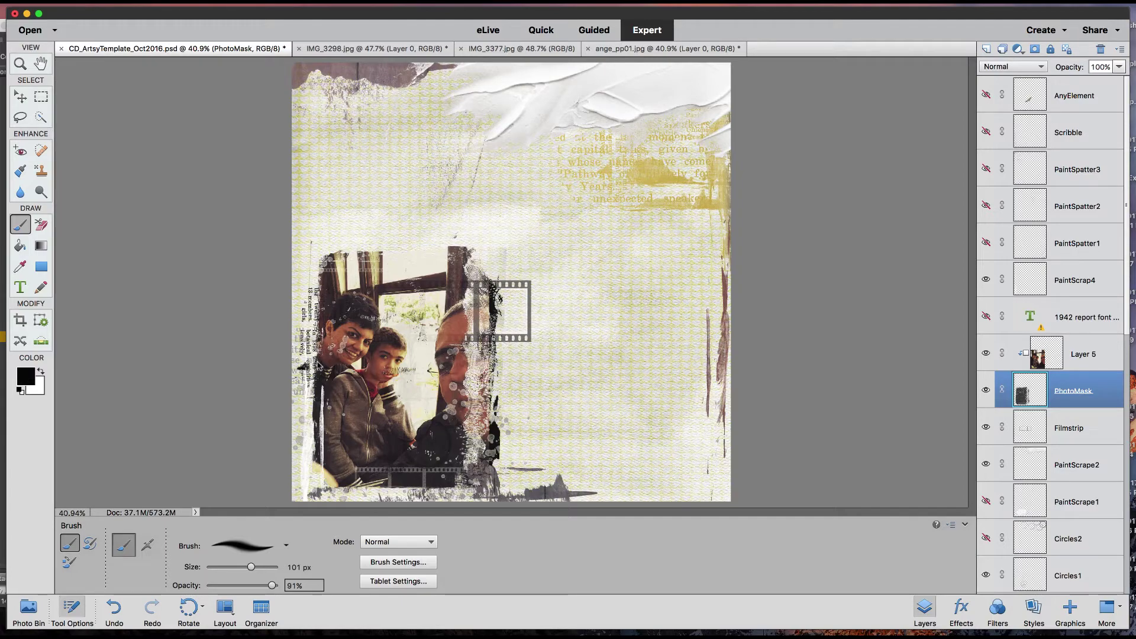
pyautogui.moveTo(318, 363); pyautogui.dragTo(372, 322)
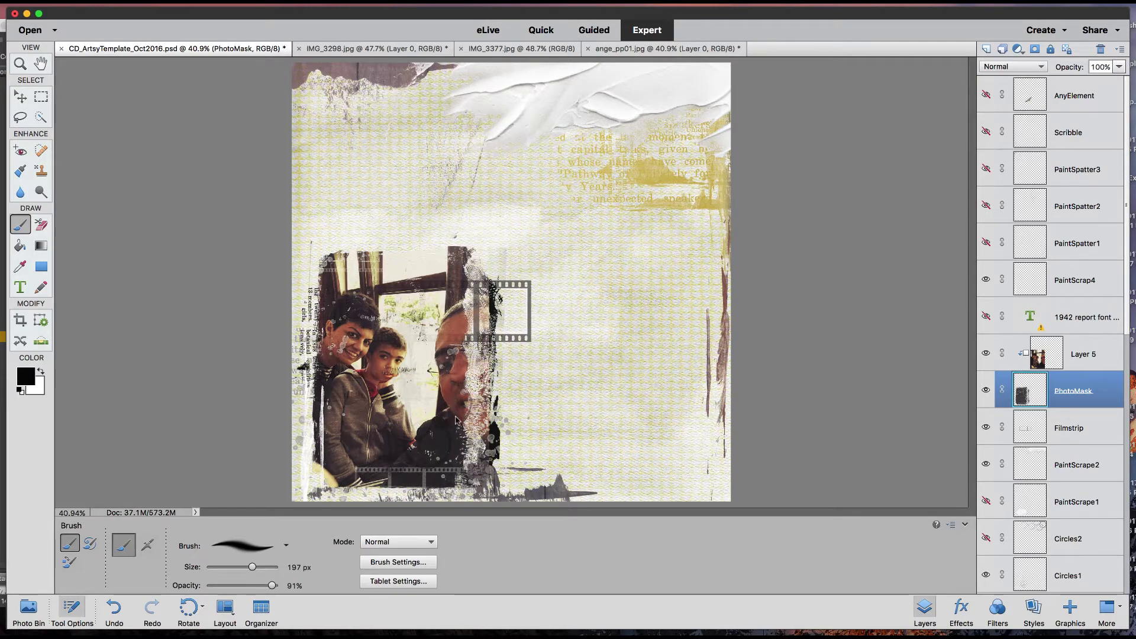
pyautogui.moveTo(455, 410); pyautogui.dragTo(468, 362)
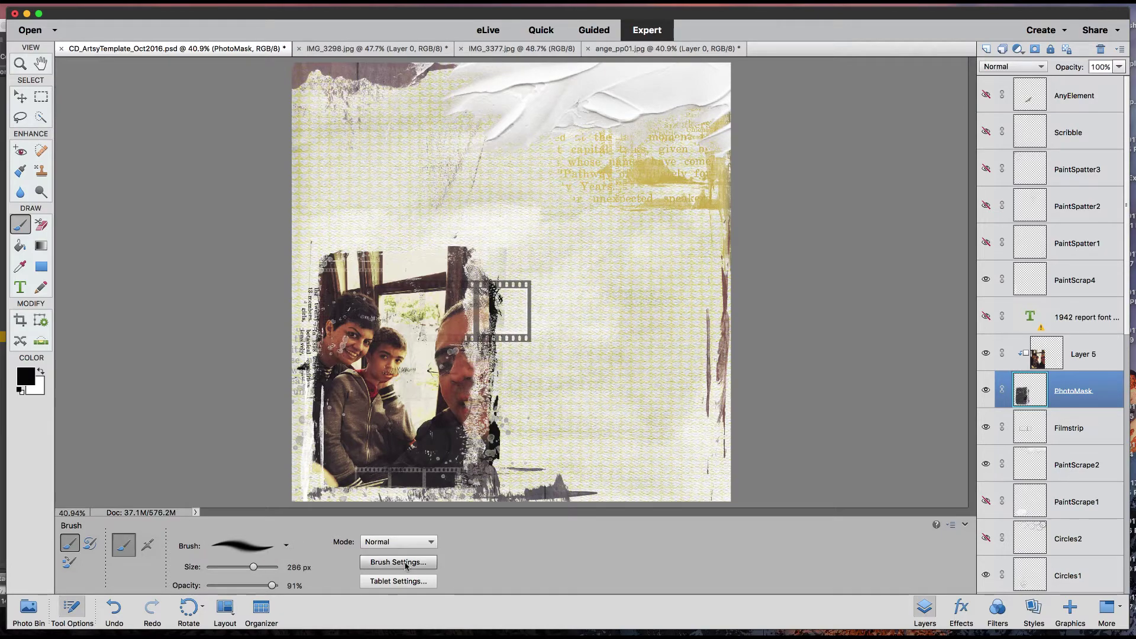
# - Set the brush spacing to 1% and paint the PhotoMask layer at 286 px where specks cover the faces
pyautogui.click(381, 562)
pyautogui.moveTo(358, 445); pyautogui.dragTo(345, 444)
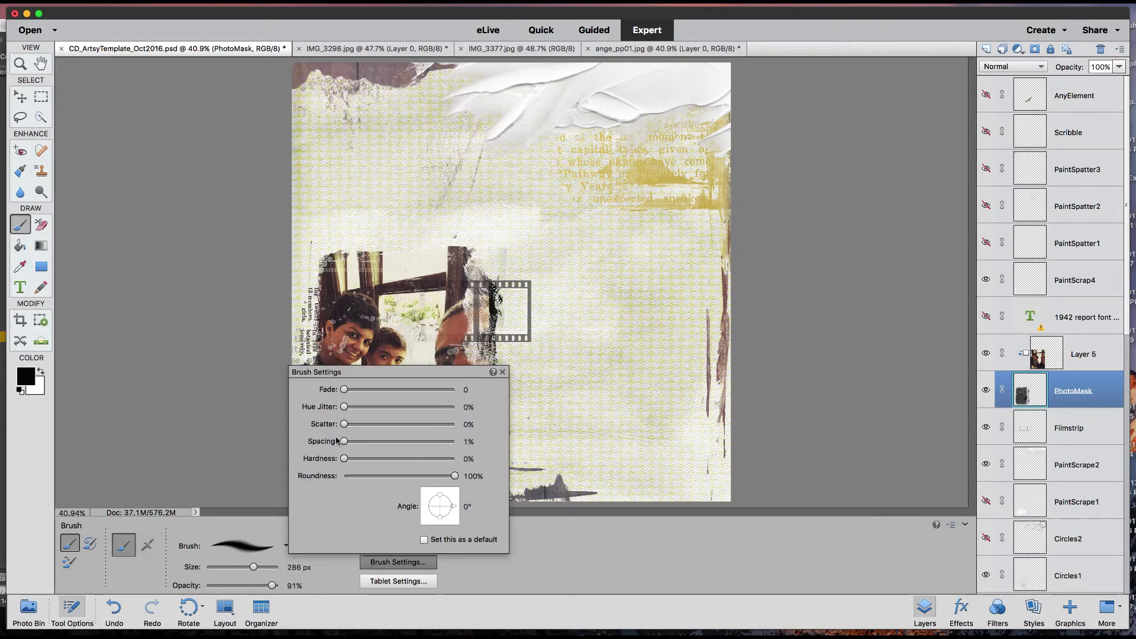
pyautogui.click(502, 372)
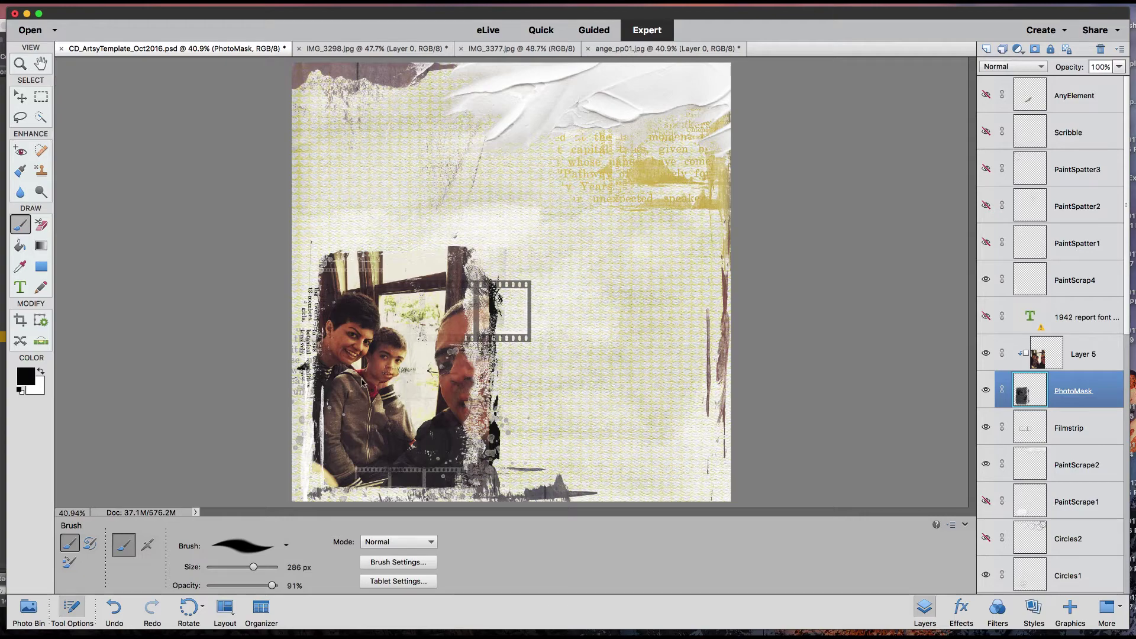
pyautogui.moveTo(362, 382)
pyautogui.mouseDown()
pyautogui.moveTo(386, 384)
pyautogui.moveTo(387, 419)
pyautogui.mouseUp()
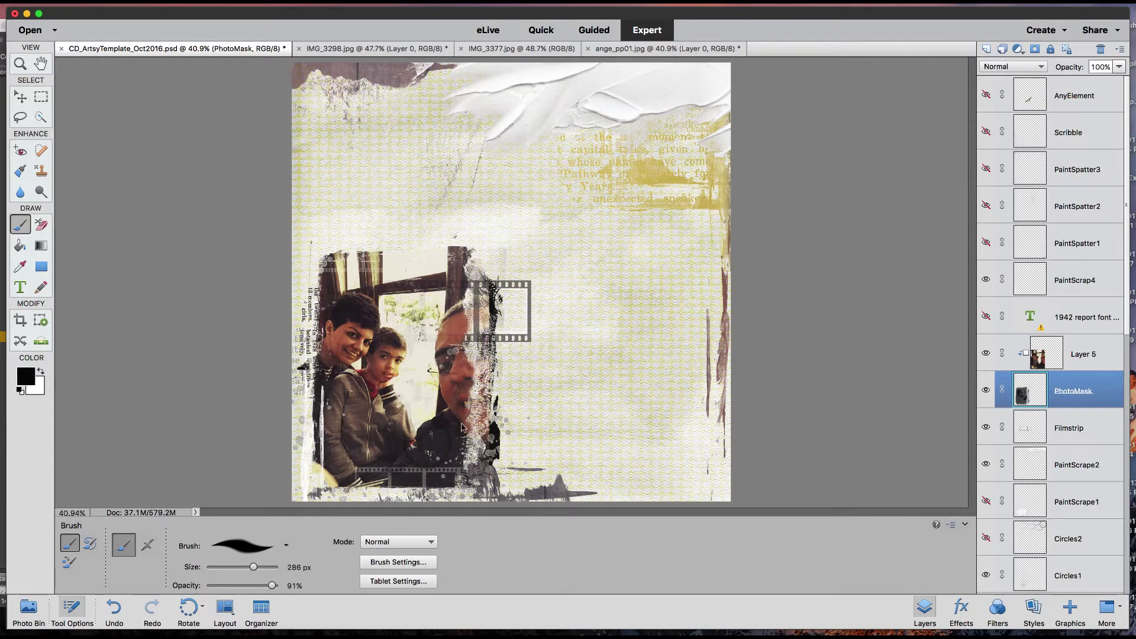
pyautogui.moveTo(461, 427)
pyautogui.mouseDown()
pyautogui.moveTo(479, 383)
pyautogui.moveTo(465, 340)
pyautogui.mouseUp()
# - Scale the clipped photo on Layer 5 up proportionally to 104.97%
pyautogui.hotkey('alt', ']')
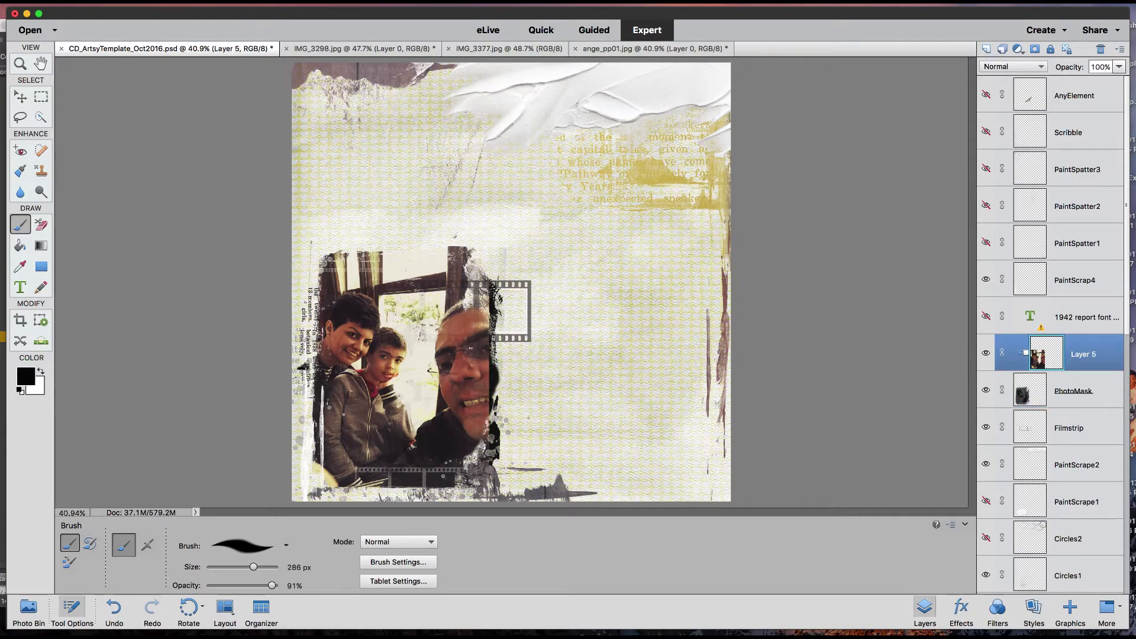
pyautogui.press('v')
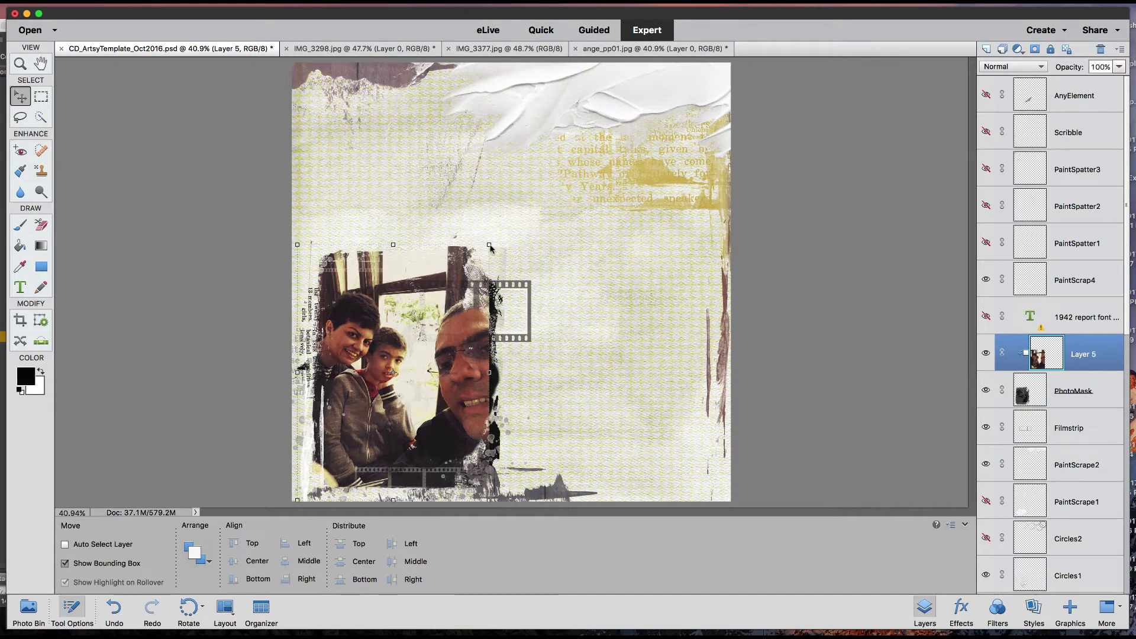
pyautogui.moveTo(490, 247); pyautogui.dragTo(507, 244)
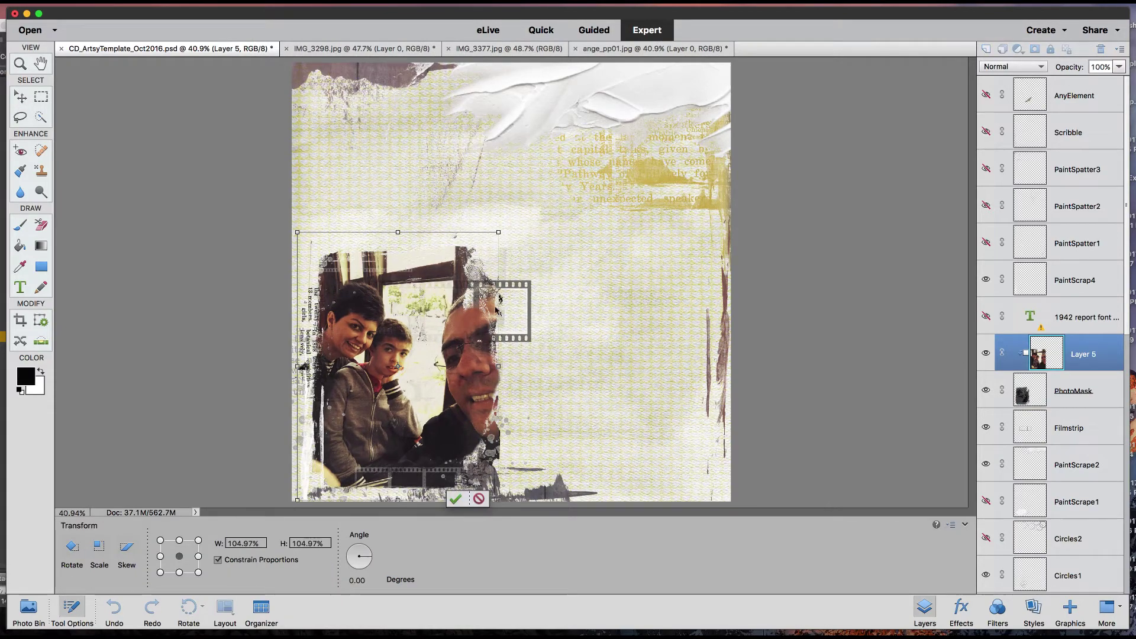
pyautogui.click(455, 498)
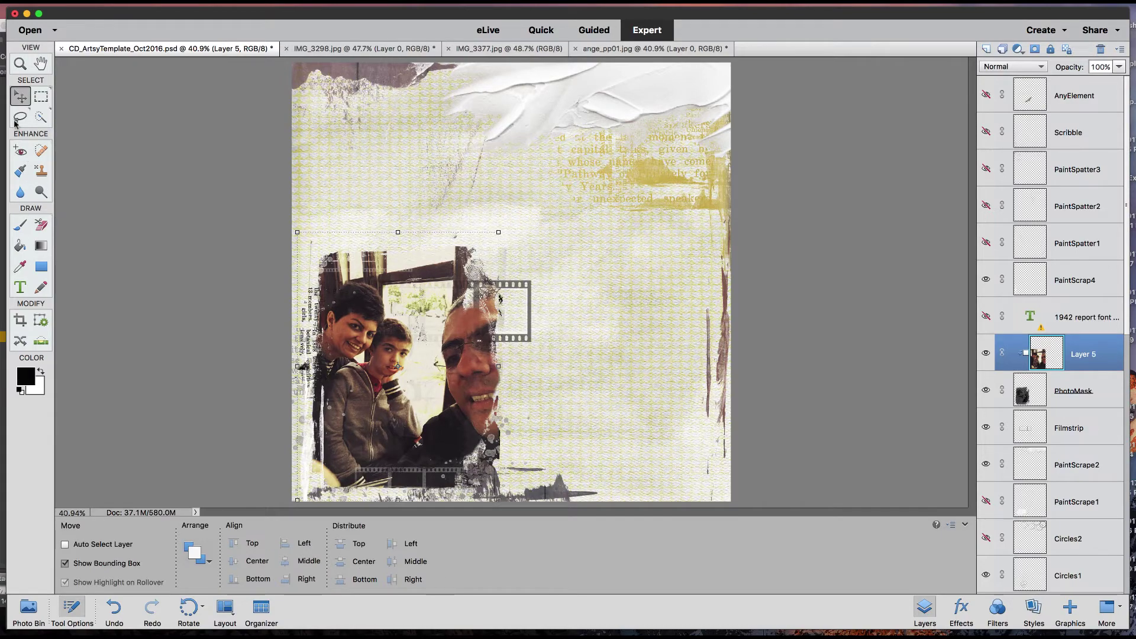
# - Undo the brush stroke made on the photo layer and paint over the man's eye area on the PhotoMask layer instead
pyautogui.click(20, 227)
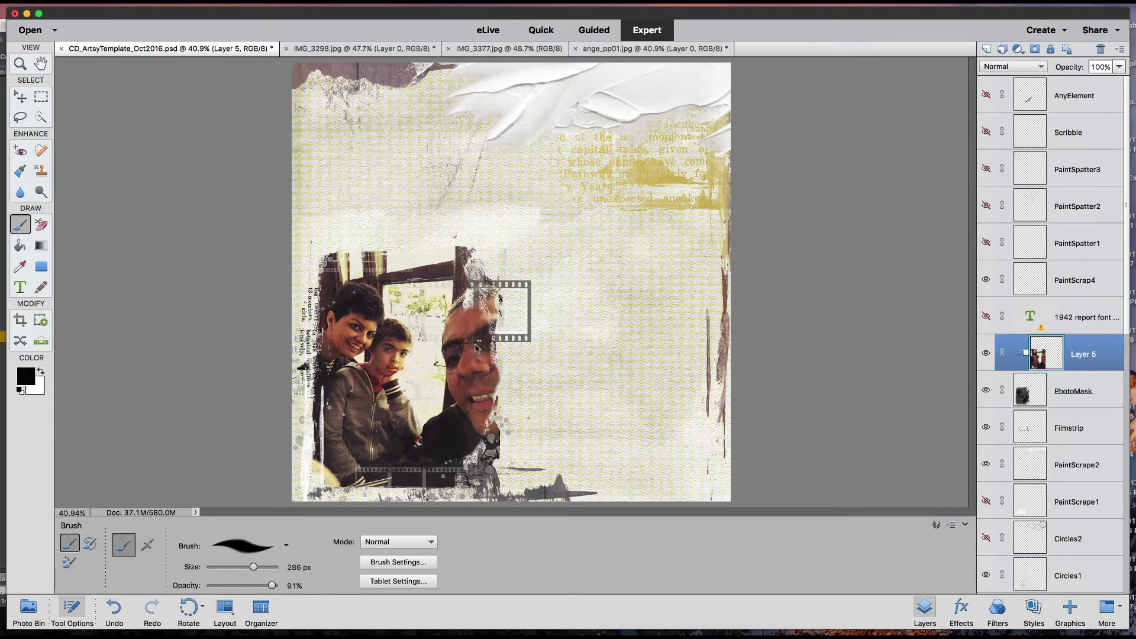
pyautogui.press('super+z')
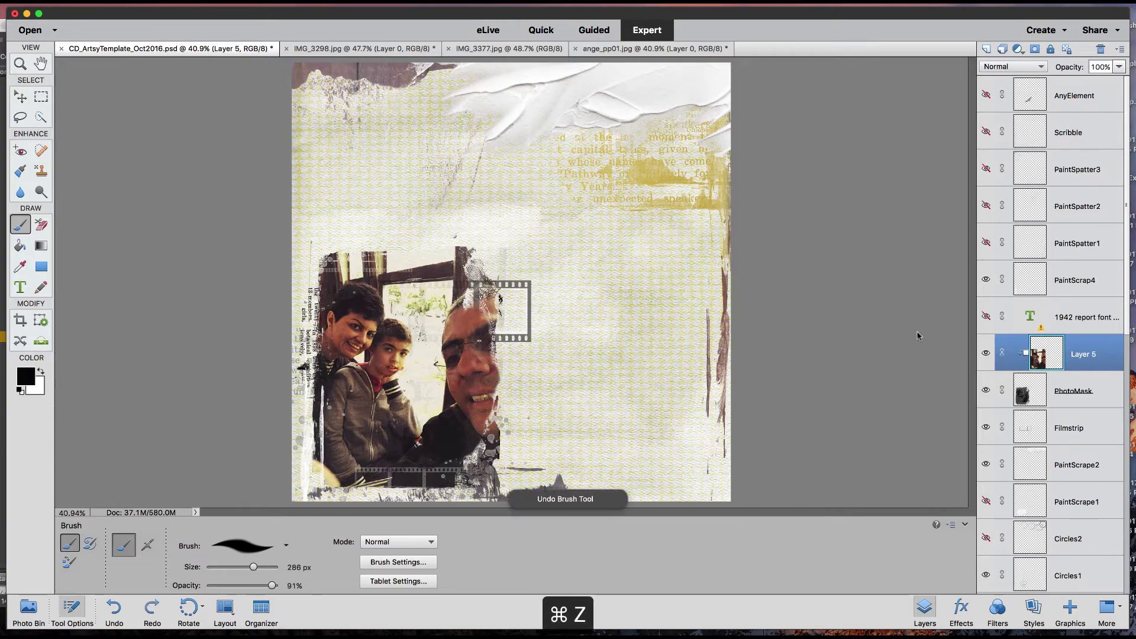
pyautogui.click(1045, 391)
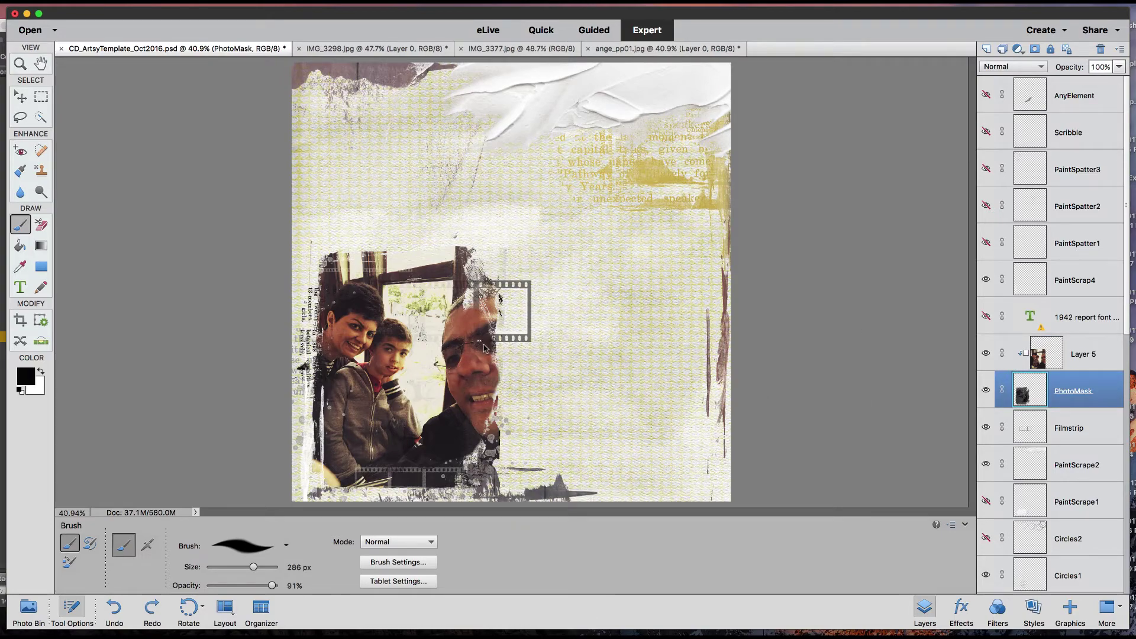
pyautogui.moveTo(487, 345); pyautogui.dragTo(488, 343)
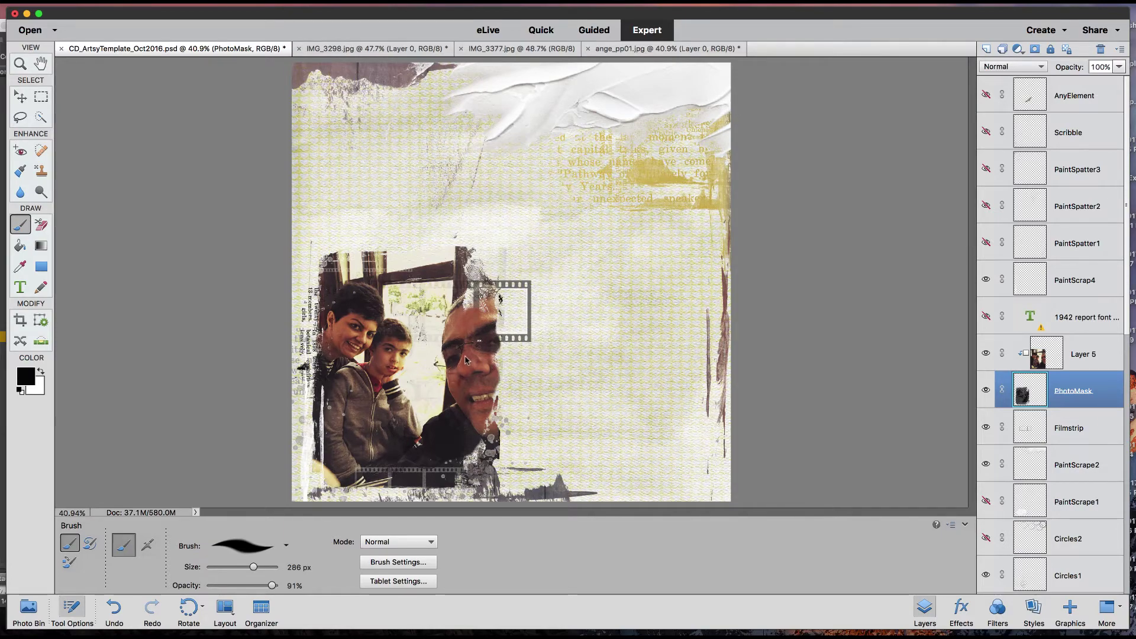
# - Scale the PhotoMask layer up proportionally to 110.83% so it extends past the photo
pyautogui.press('super+t')
pyautogui.moveTo(520, 230); pyautogui.dragTo(528, 212)
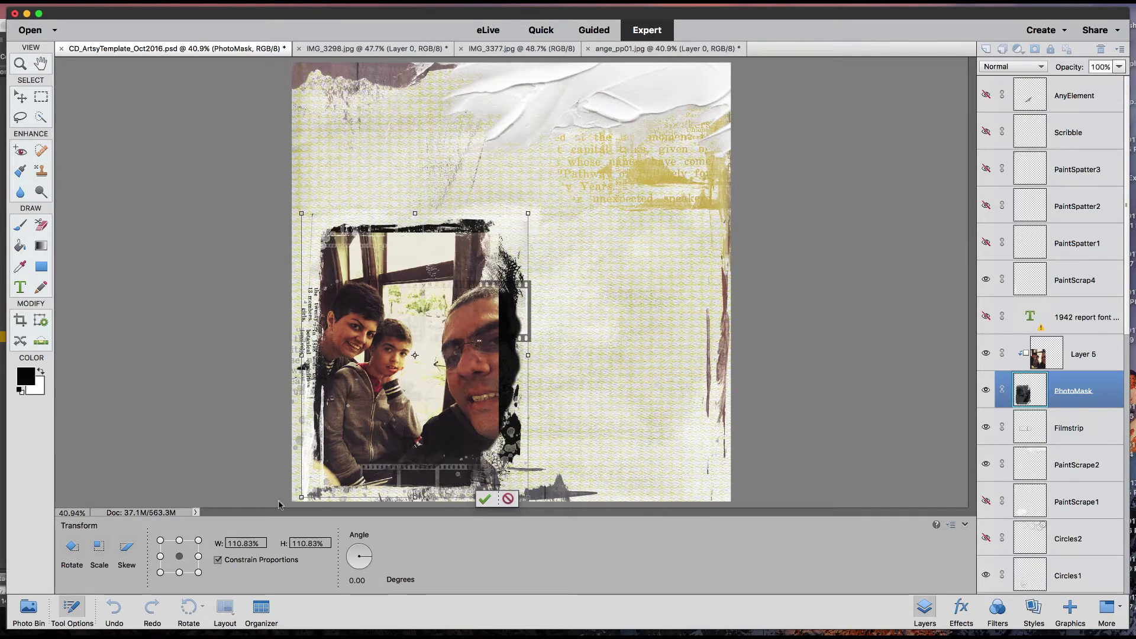
pyautogui.click(20, 225)
pyautogui.press('Return')
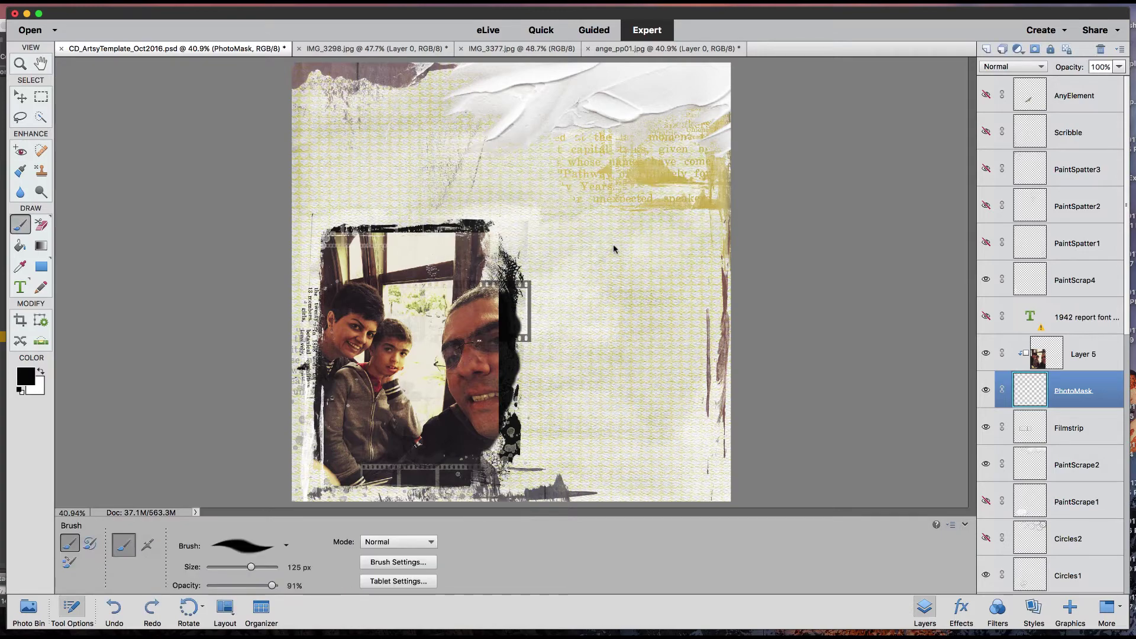
# - Hide the clipped photo on Layer 5 and choose the 2469 px textured brush from the Default Brushes set
pyautogui.click(986, 352)
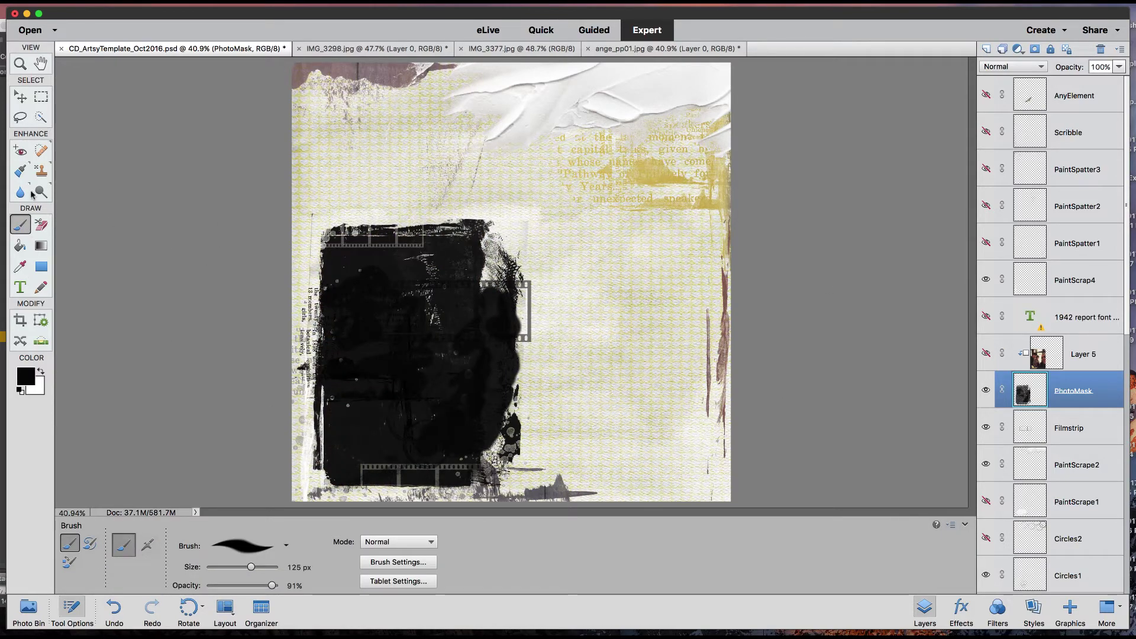
pyautogui.click(286, 545)
pyautogui.scroll(-5, 313, 454)
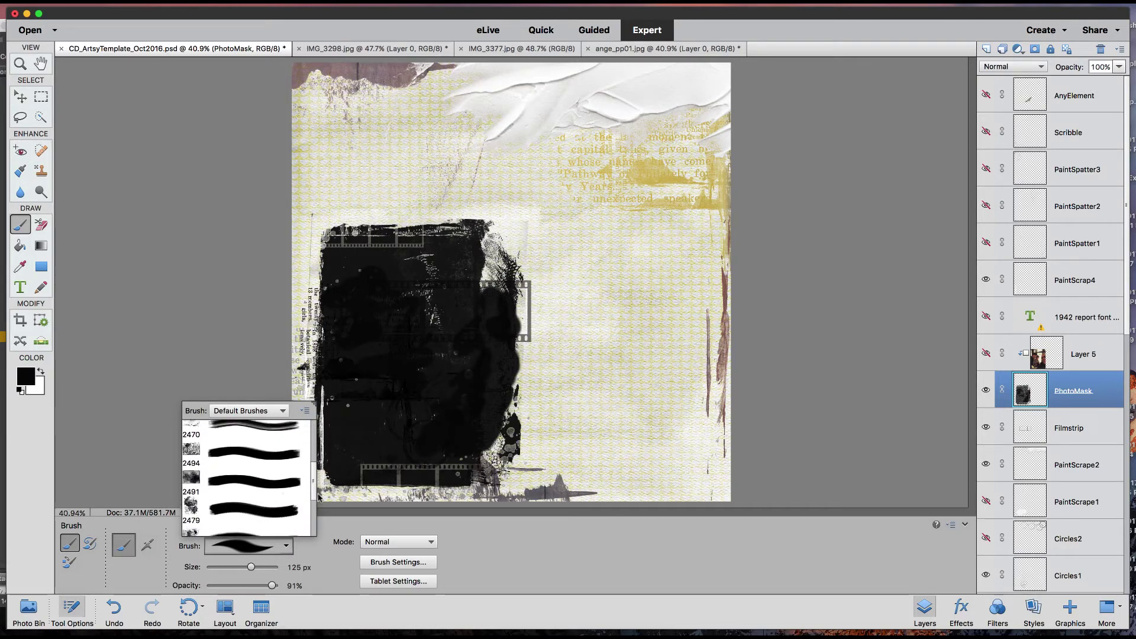
pyautogui.click(234, 504)
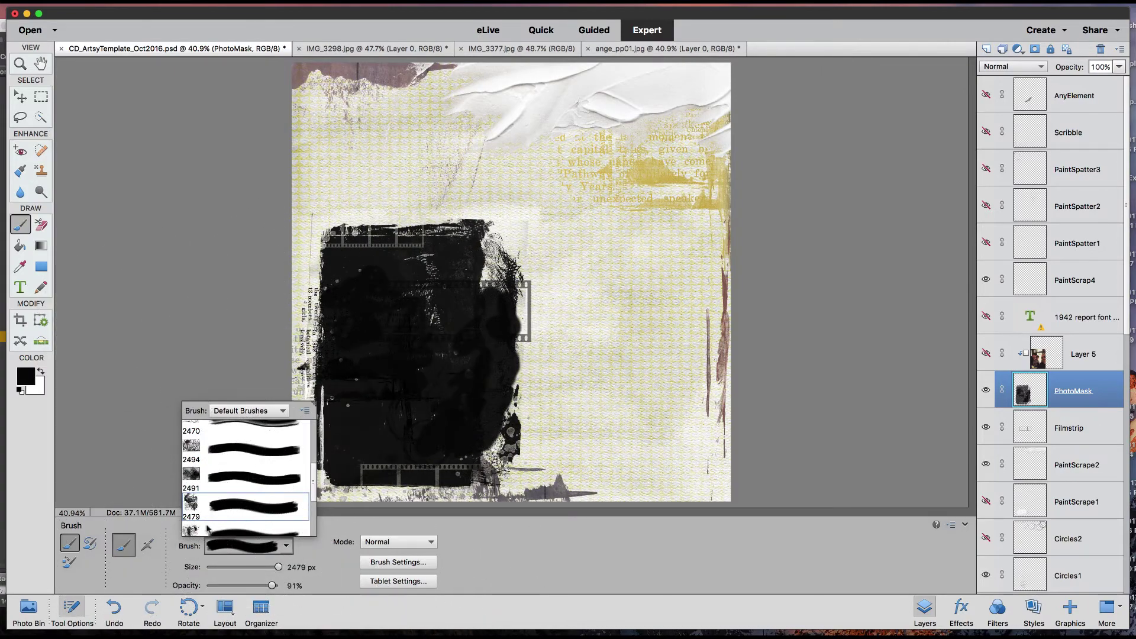
pyautogui.scroll(-3, 249, 486)
pyautogui.click(248, 454)
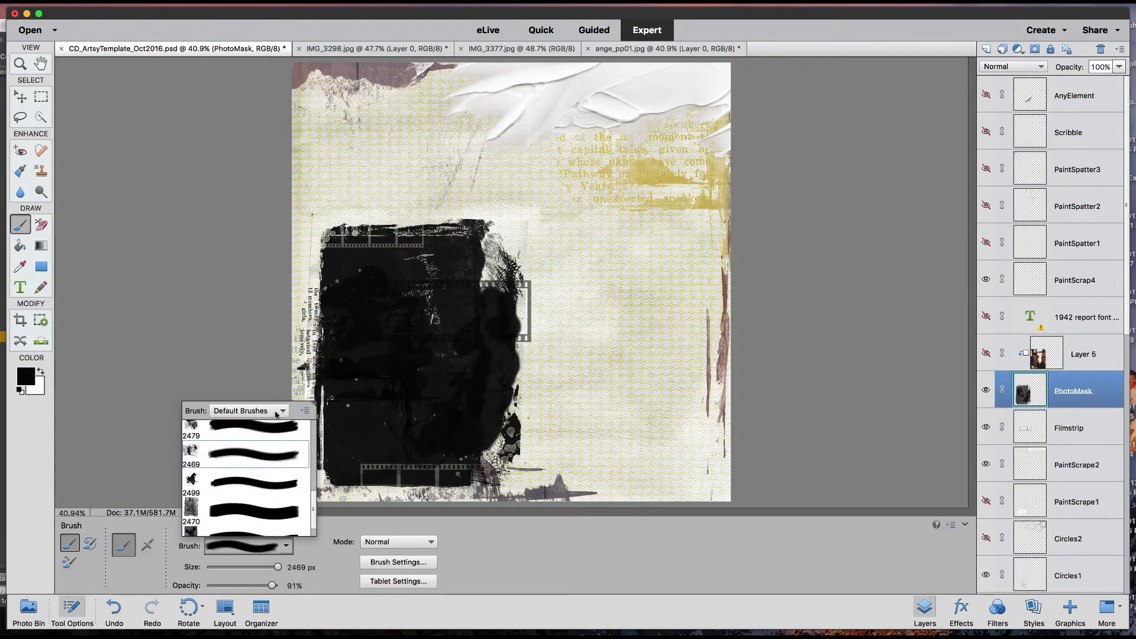
# - Look through the available brush sets and the brush picker's options
pyautogui.click(278, 411)
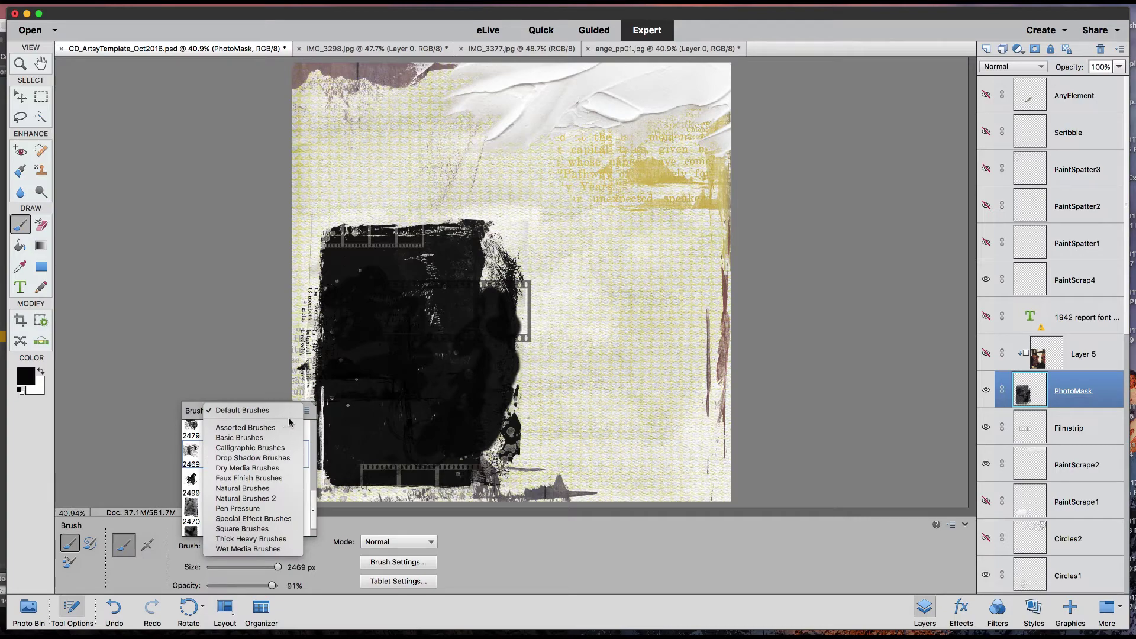
pyautogui.click(306, 457)
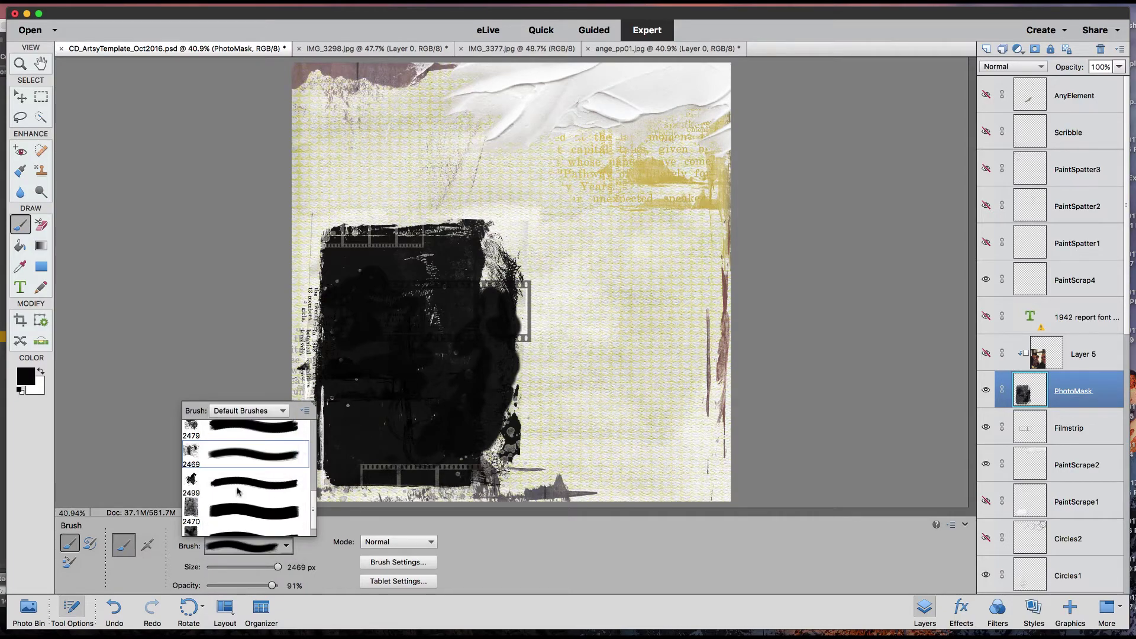
pyautogui.click(306, 412)
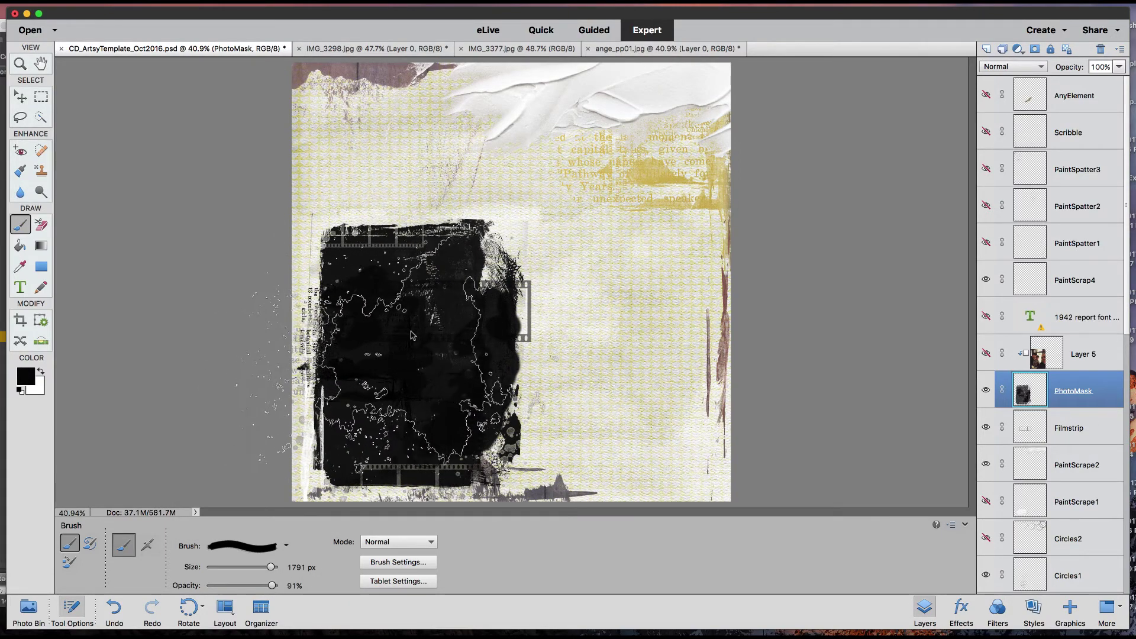
# - Reduce the textured brush size to 1100 px for use along the edge of the photo mask
pyautogui.press('[')
pyautogui.press('[')
pyautogui.press('[')
pyautogui.press('[')
pyautogui.press('[')
pyautogui.press('[')
pyautogui.press('[')
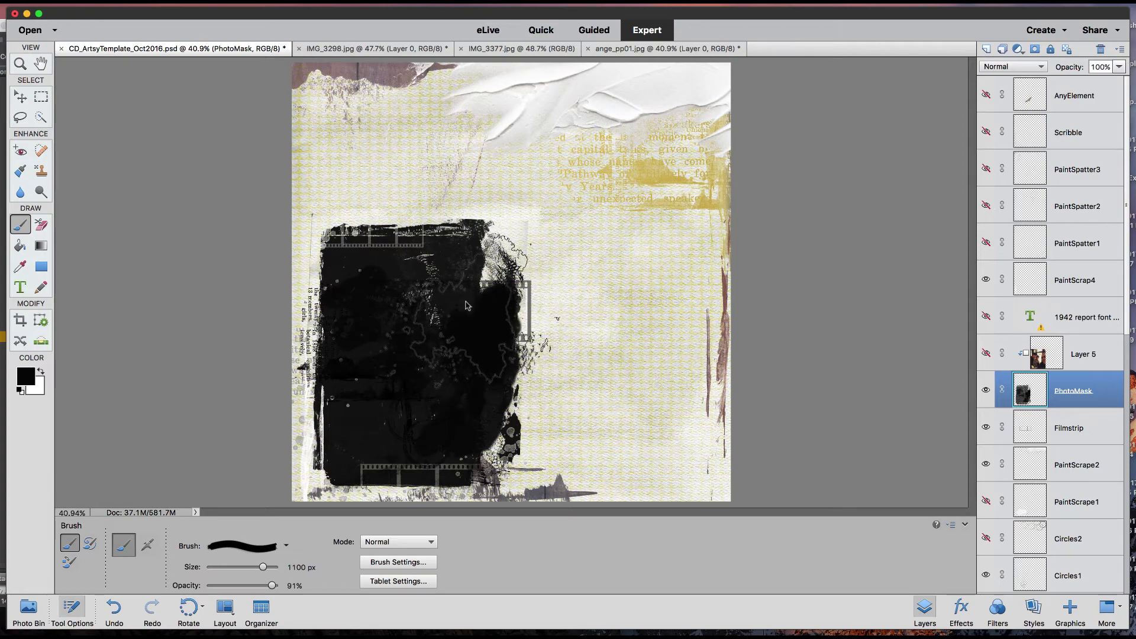
# - Paint black strokes with the 1100 px textured brush down the right side of the PhotoMask, keeping the brush mode at Normal
pyautogui.moveTo(465, 304)
pyautogui.mouseDown()
pyautogui.moveTo(481, 333)
pyautogui.moveTo(465, 378)
pyautogui.moveTo(479, 396)
pyautogui.mouseUp()
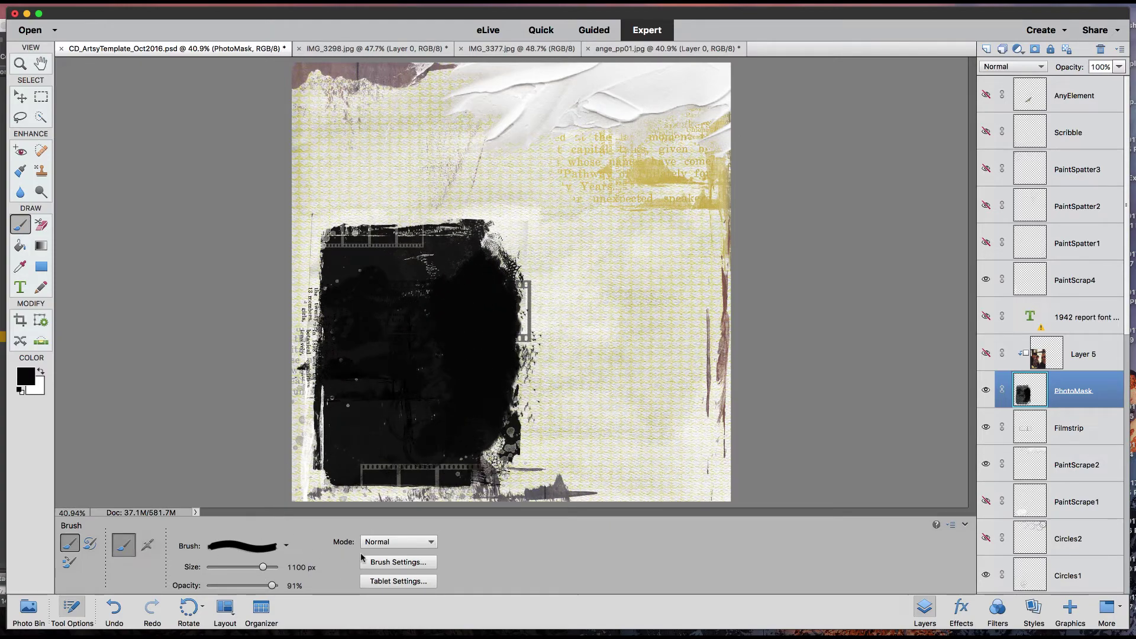
pyautogui.click(414, 541)
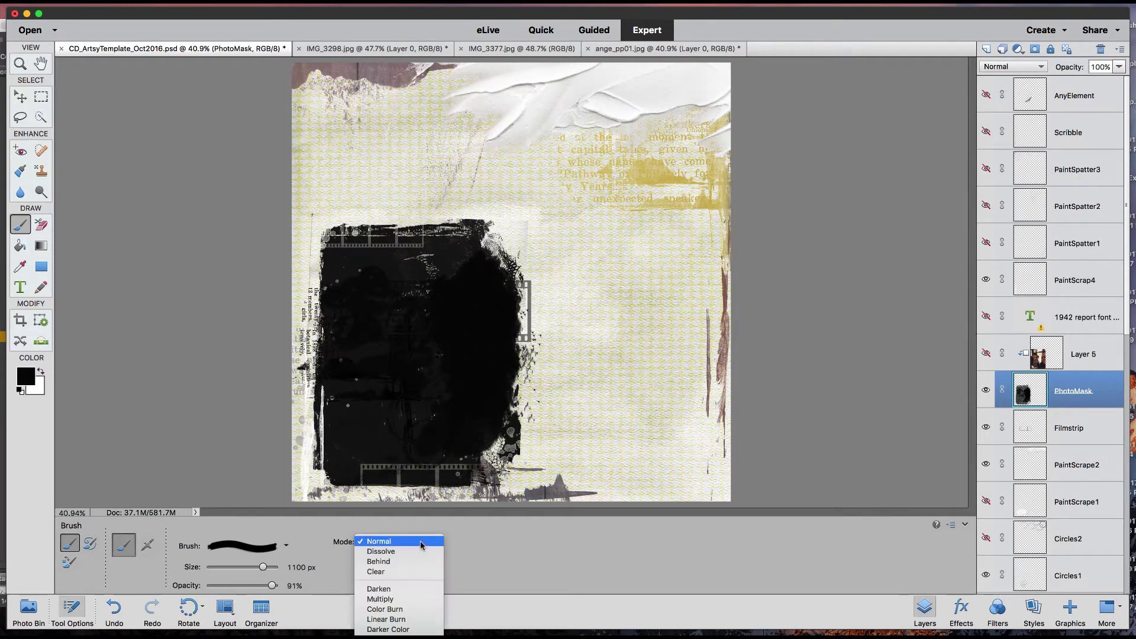
pyautogui.click(414, 542)
# - Set the brush angle to 153° and size to 900 px, and paint another stamp on the lower right edge of the PhotoMask
pyautogui.click(398, 562)
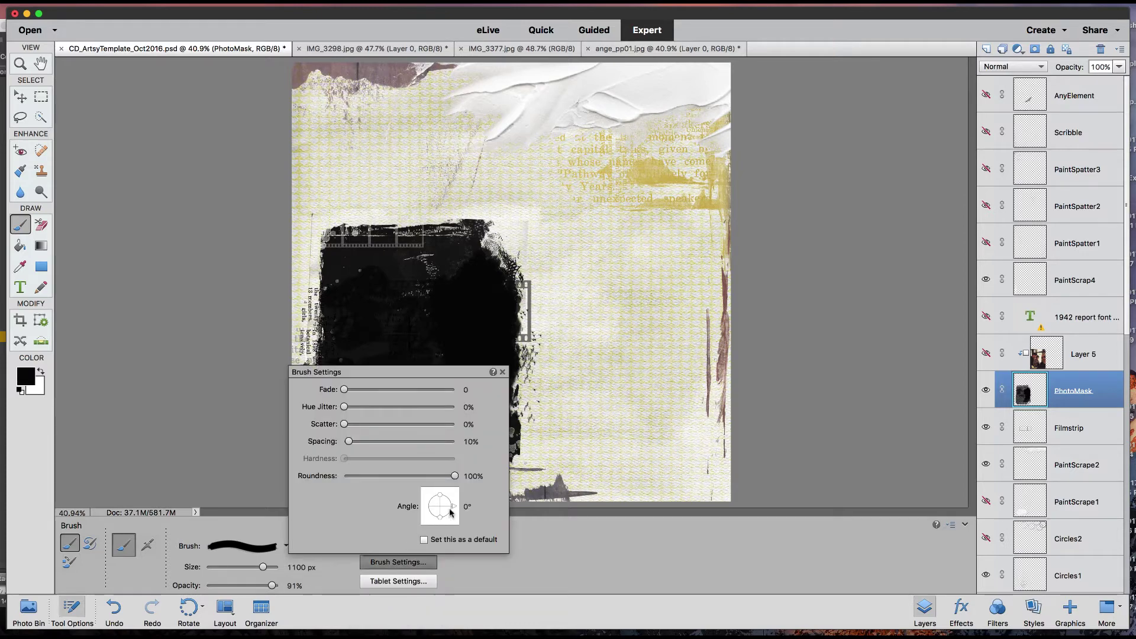
pyautogui.moveTo(453, 510); pyautogui.dragTo(430, 501)
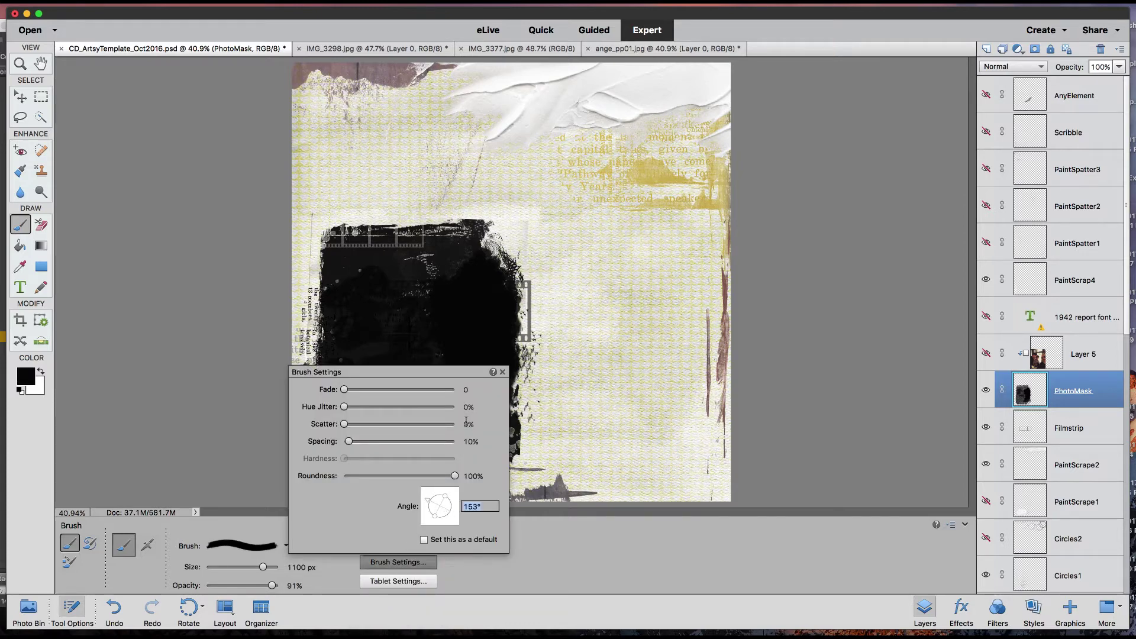
pyautogui.click(504, 371)
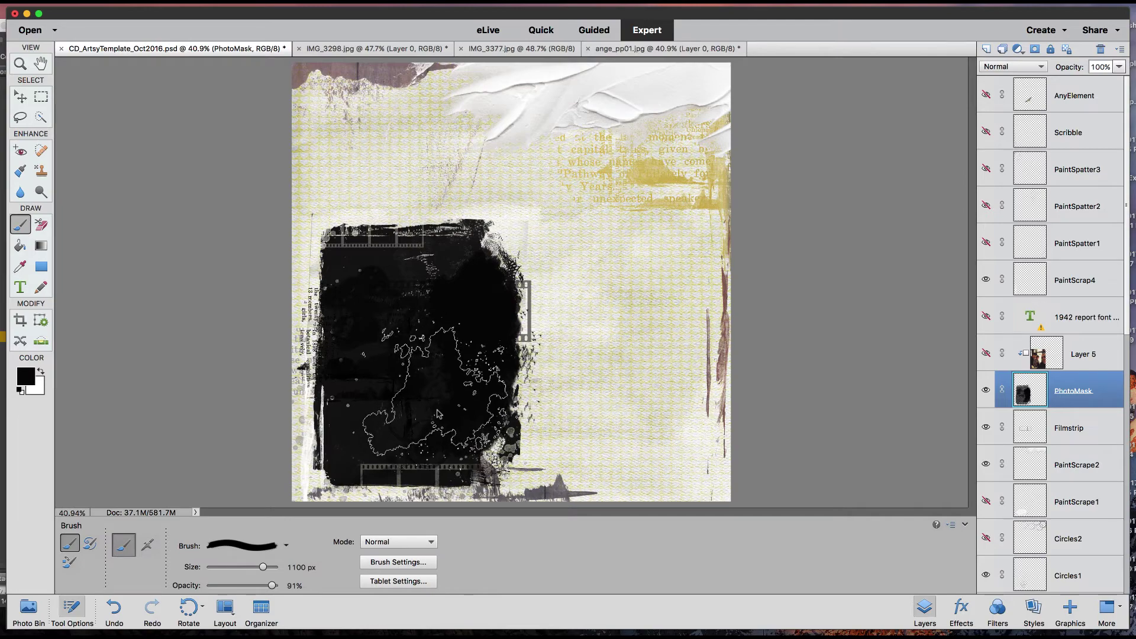
pyautogui.press('[')
pyautogui.press('[')
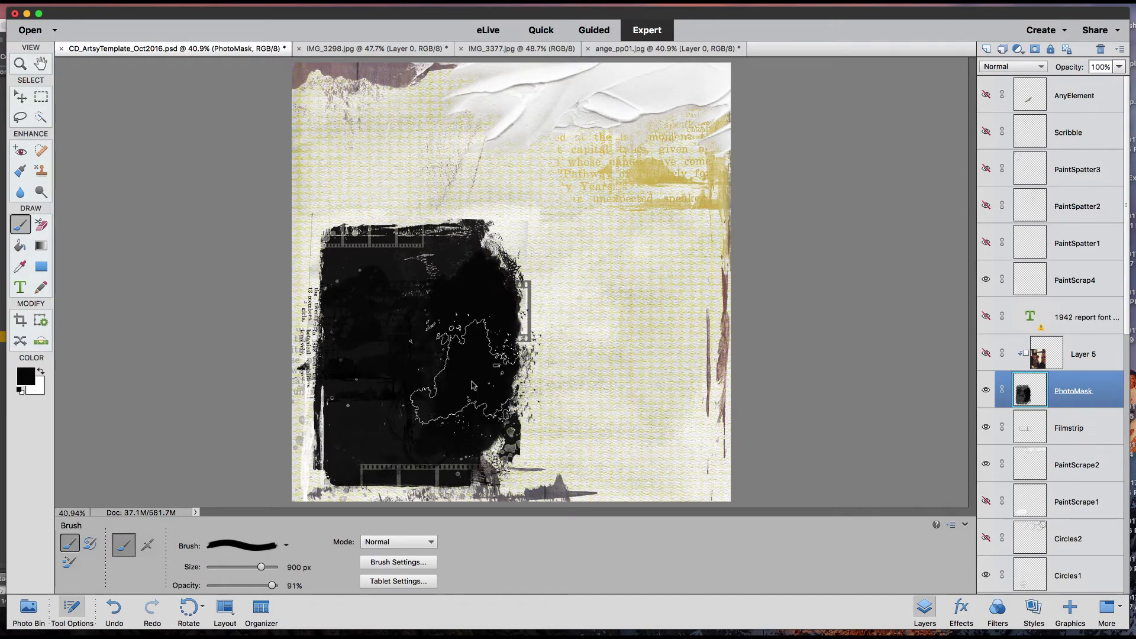
pyautogui.click(476, 392)
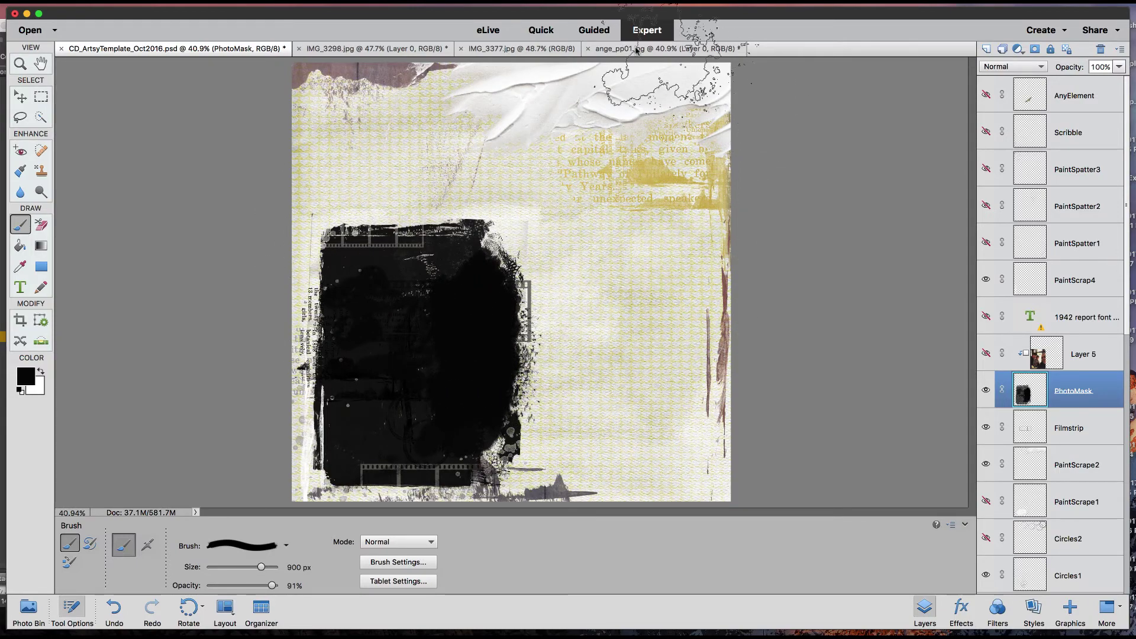
# - Show the clipped photo on Layer 5 and enlarge it to cover the extended right edge of the PhotoMask
pyautogui.click(987, 353)
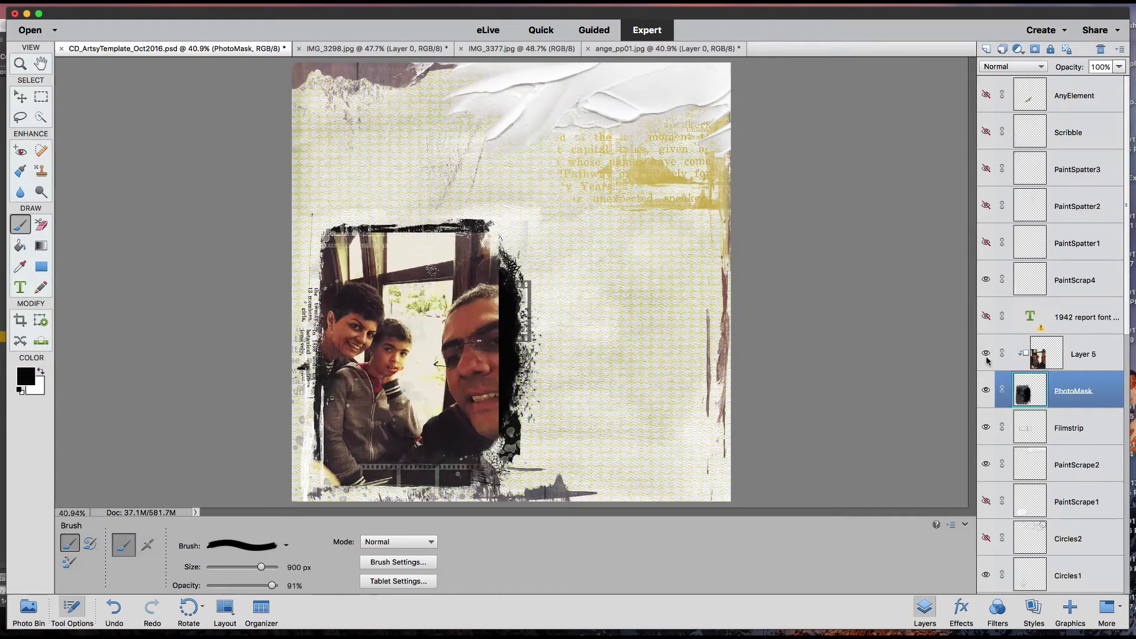
pyautogui.click(1017, 354)
pyautogui.press('v')
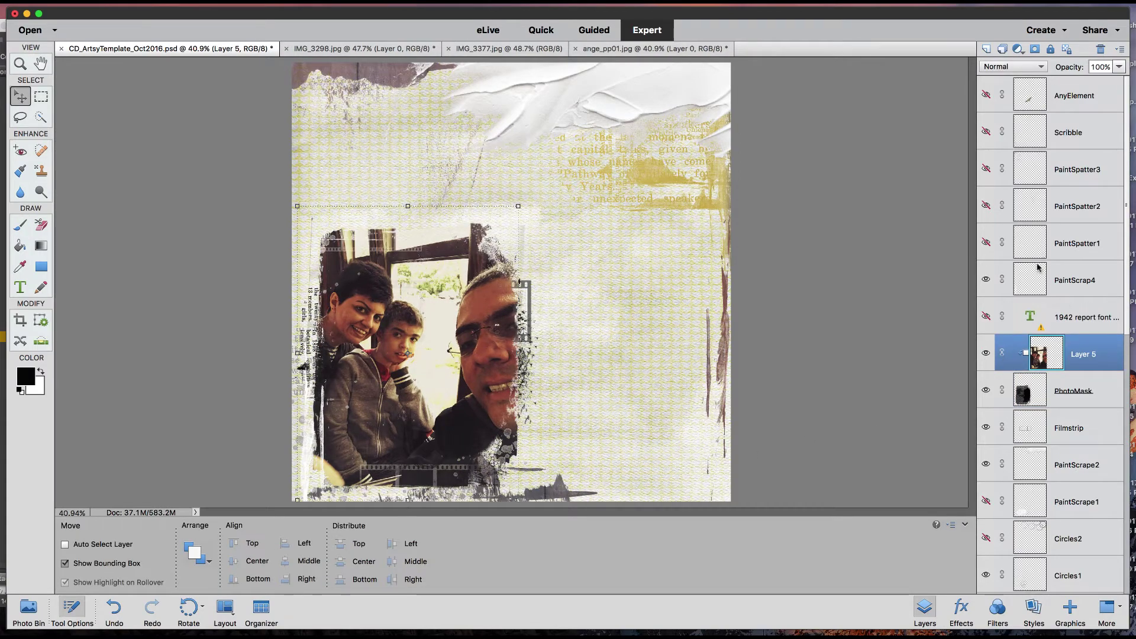
# - Move the Filmstrip layer up and to the right, toward the upper right corner of the clipped photo
pyautogui.click(997, 428)
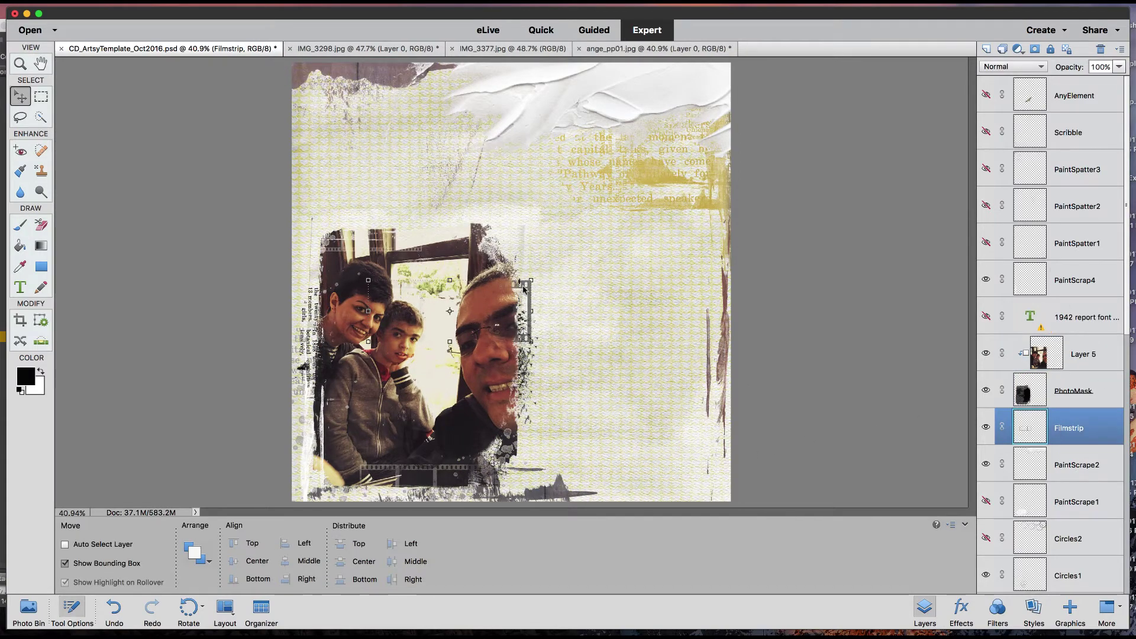
pyautogui.moveTo(523, 290); pyautogui.dragTo(560, 212)
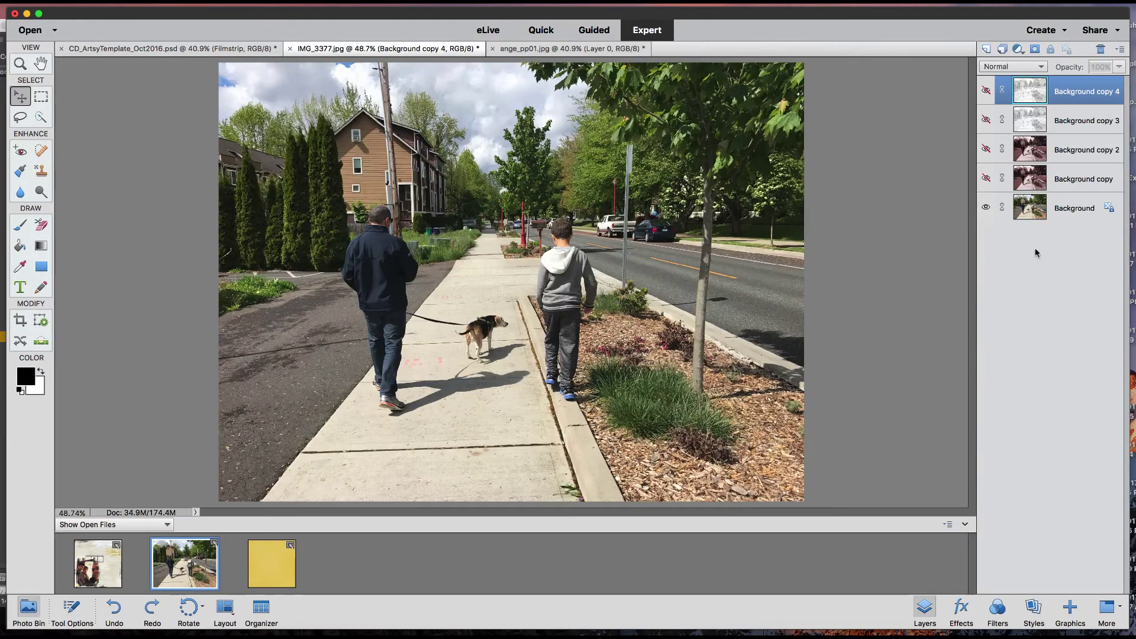
# - Look at the Monotone Color effects available for the Background layer of IMG_3377.jpg
pyautogui.click(1032, 212)
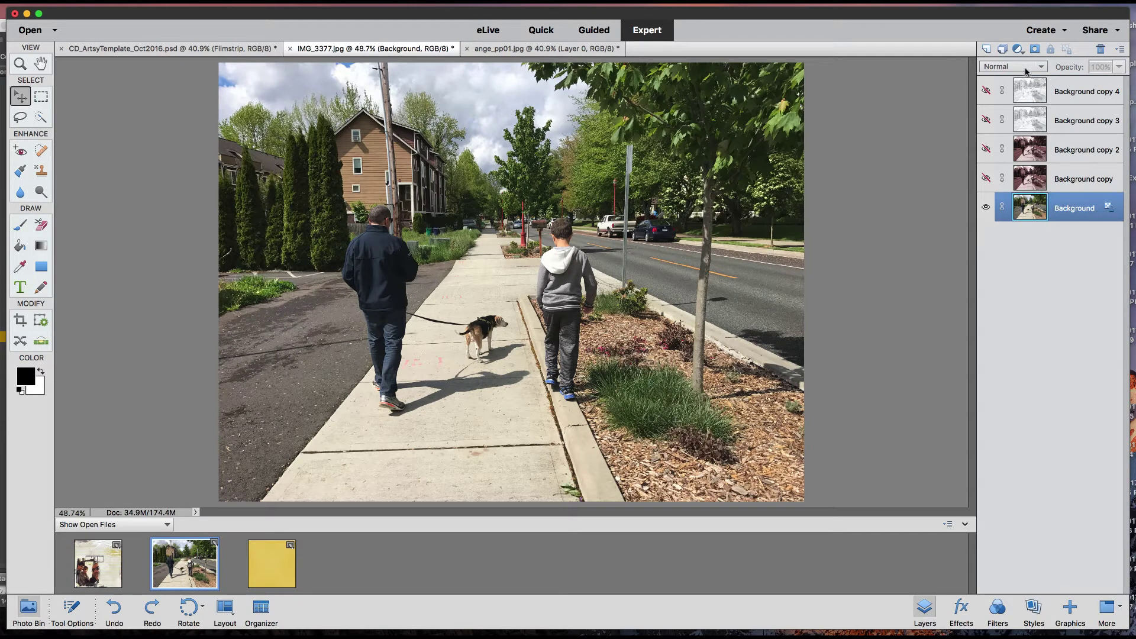
pyautogui.click(961, 609)
pyautogui.click(1013, 50)
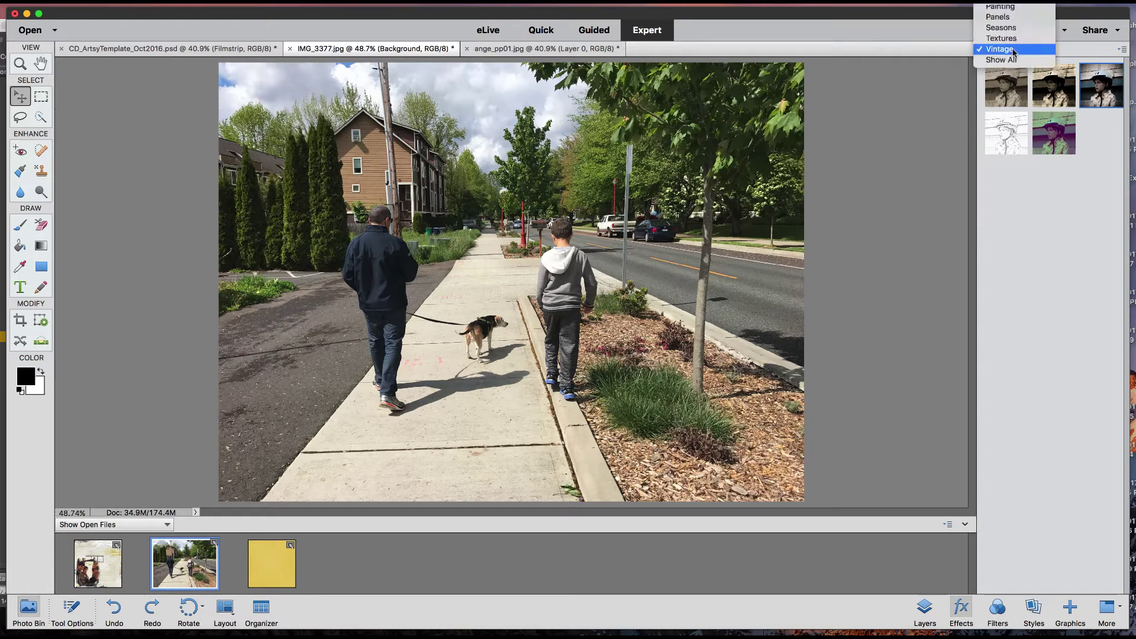
pyautogui.click(1014, 22)
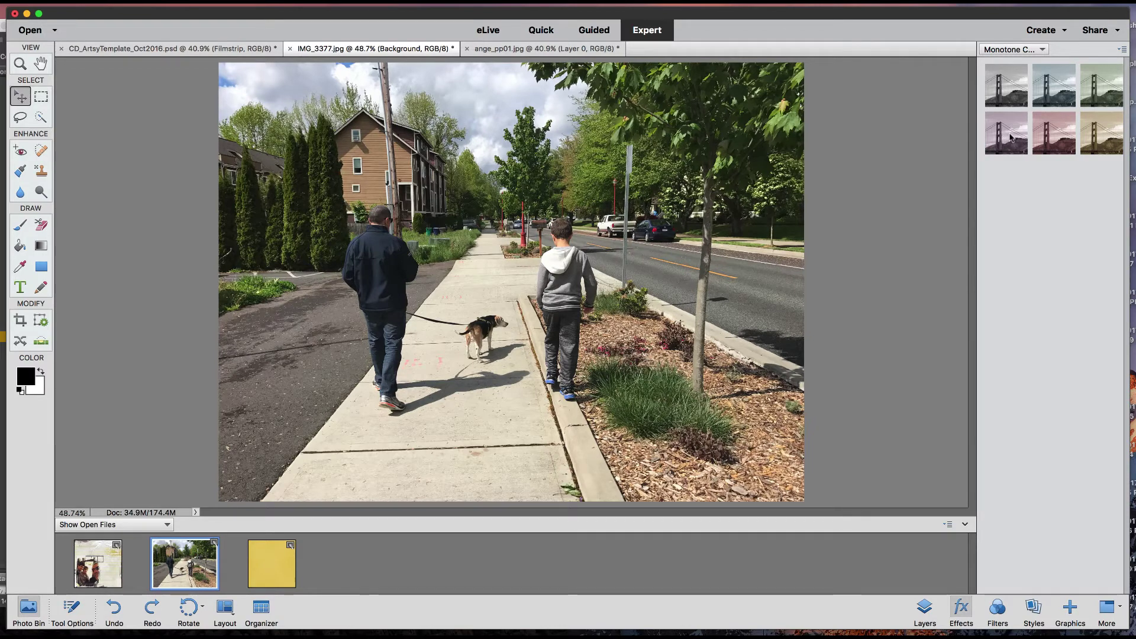
pyautogui.click(924, 607)
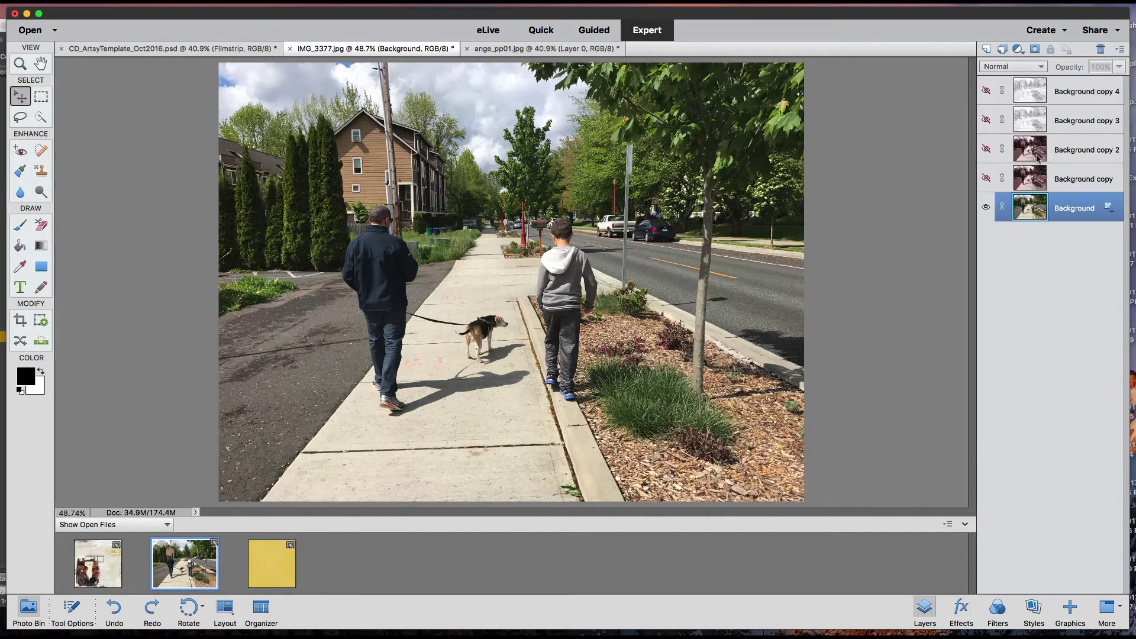
# - Show the tinted Background copy layer and delete the Background copy 2 and Background copy 4 layers
pyautogui.click(985, 178)
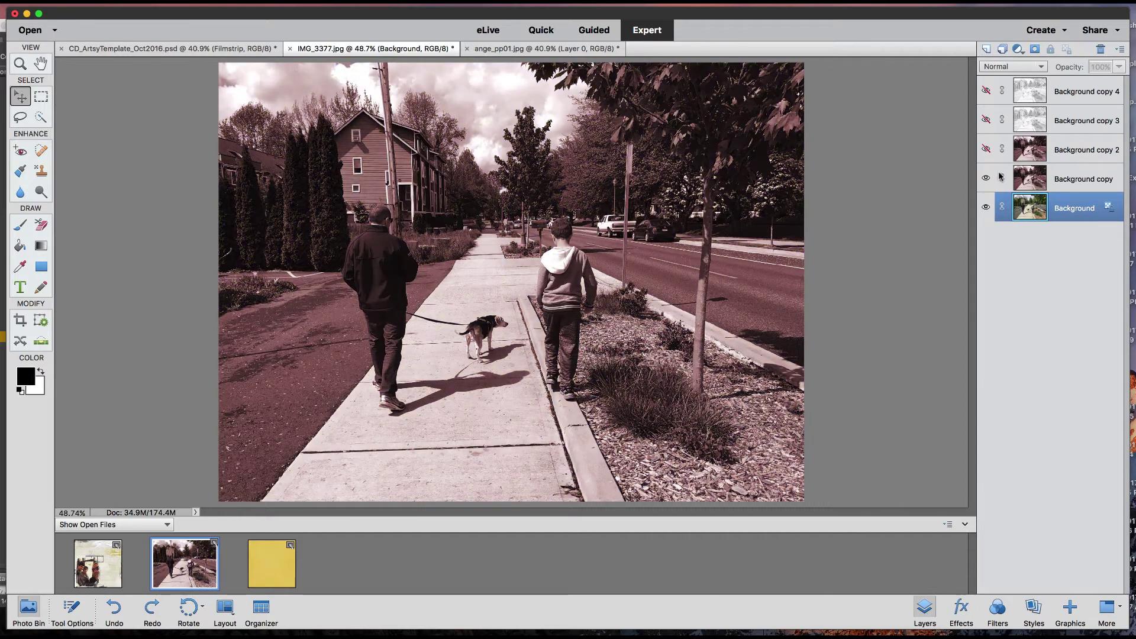
pyautogui.click(1086, 153)
pyautogui.press('Delete')
pyautogui.click(660, 215)
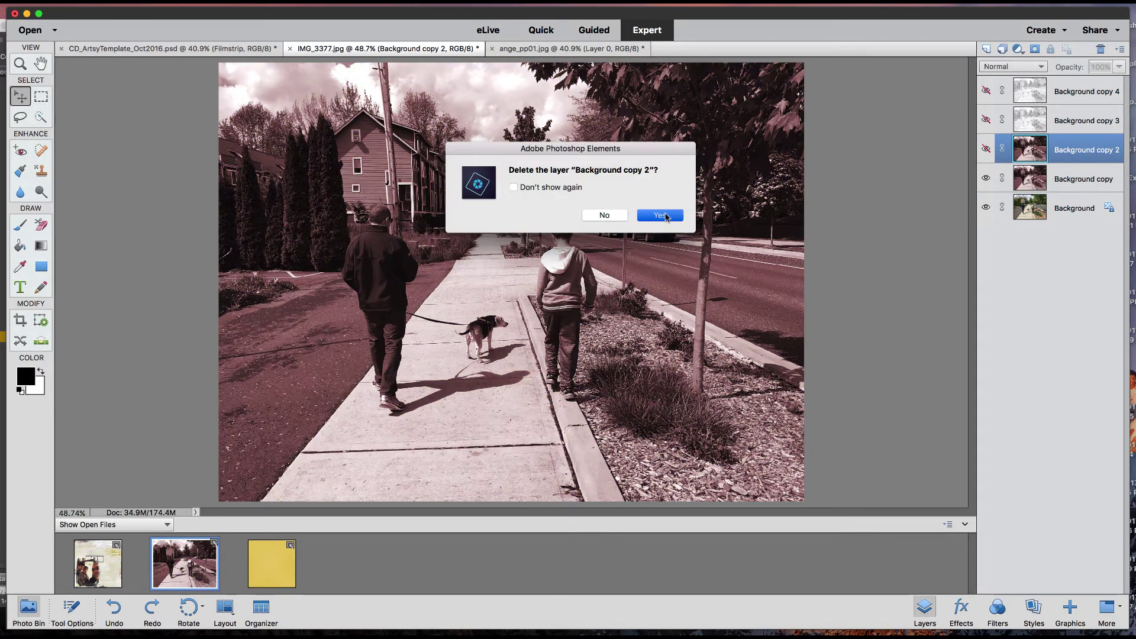
pyautogui.click(1065, 94)
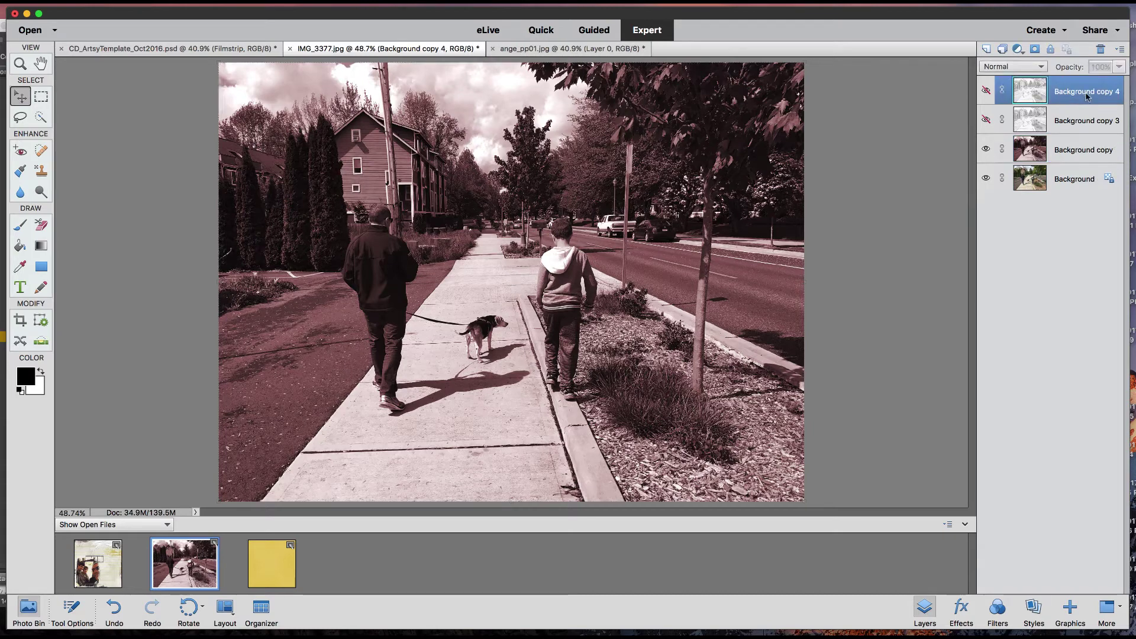
pyautogui.press('Delete')
pyautogui.click(658, 215)
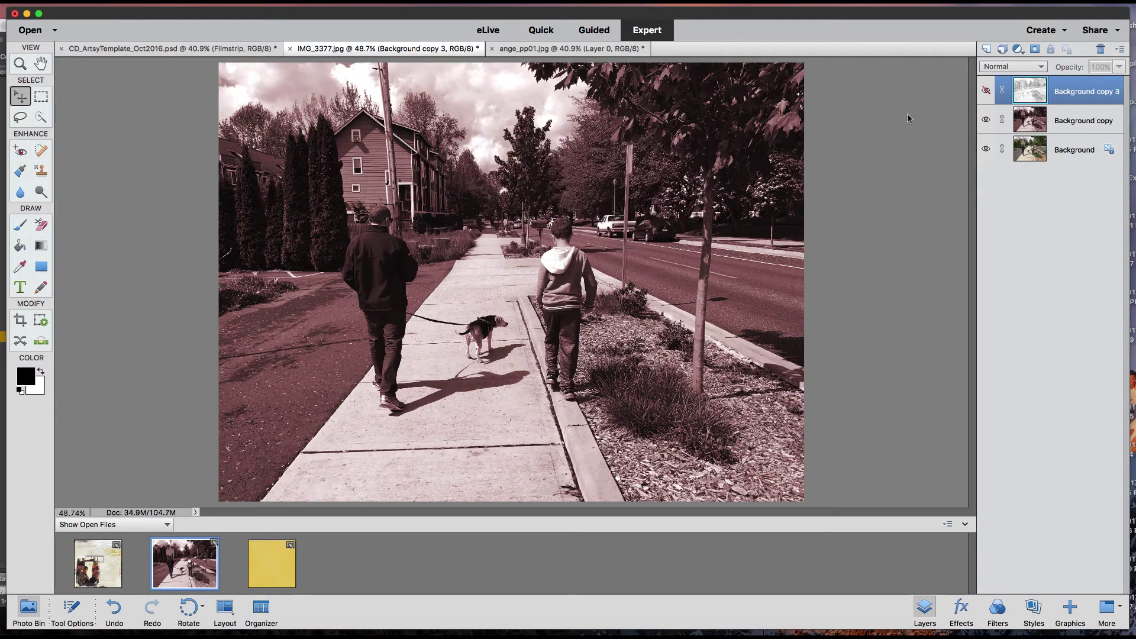
# - Look up the Vintage collection among the effect categories for the Background copy 3 layer
pyautogui.click(963, 610)
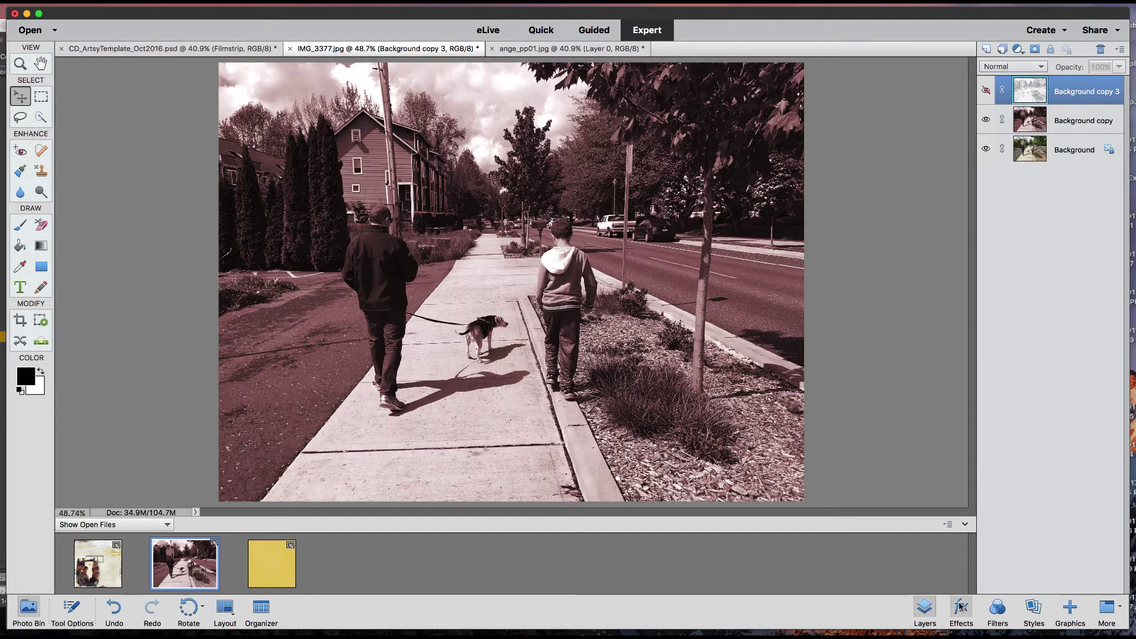
pyautogui.click(1015, 48)
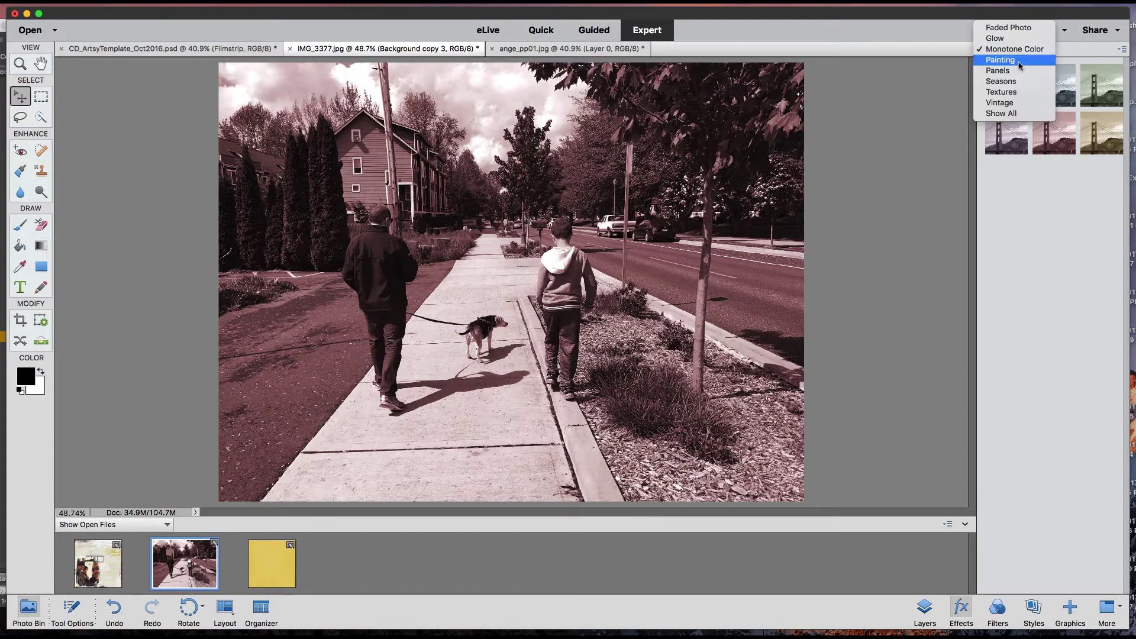
pyautogui.click(1015, 102)
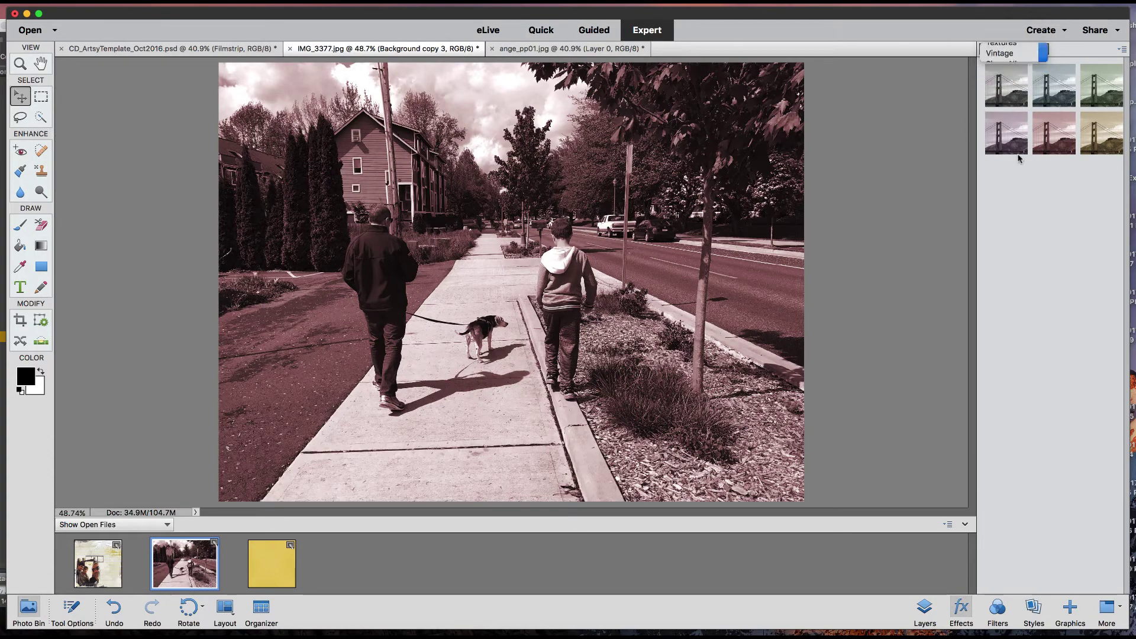
pyautogui.click(926, 610)
# - Show the pencil-sketch layer Background copy 3 and try the Color Burn and Overlay blend modes on it
pyautogui.click(985, 92)
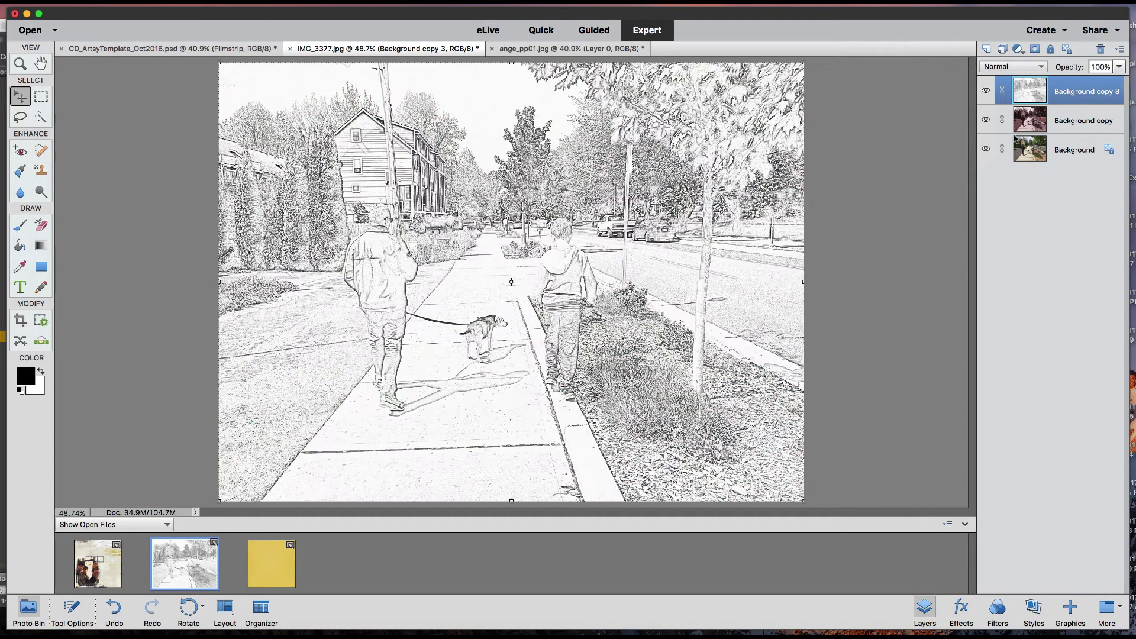
pyautogui.click(1016, 66)
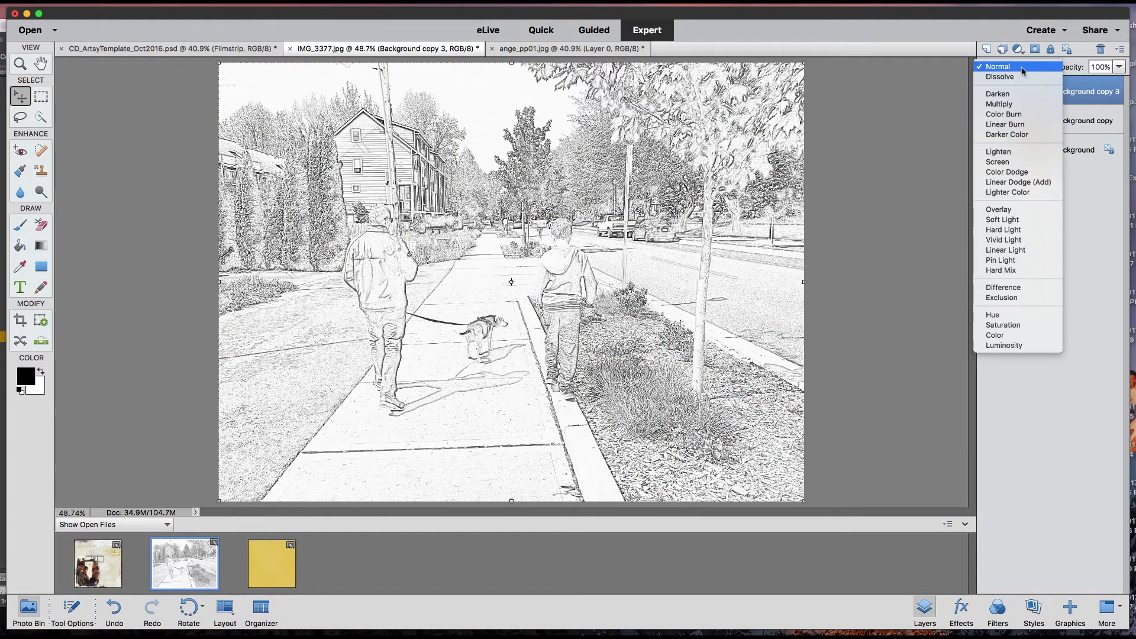
pyautogui.click(1012, 113)
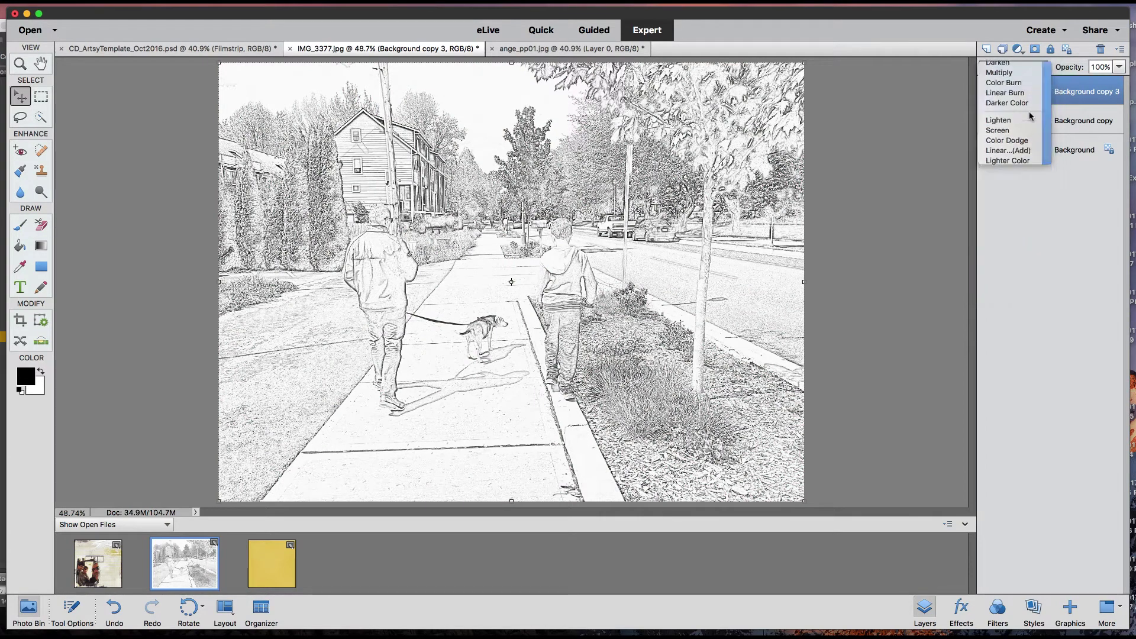
pyautogui.click(1021, 68)
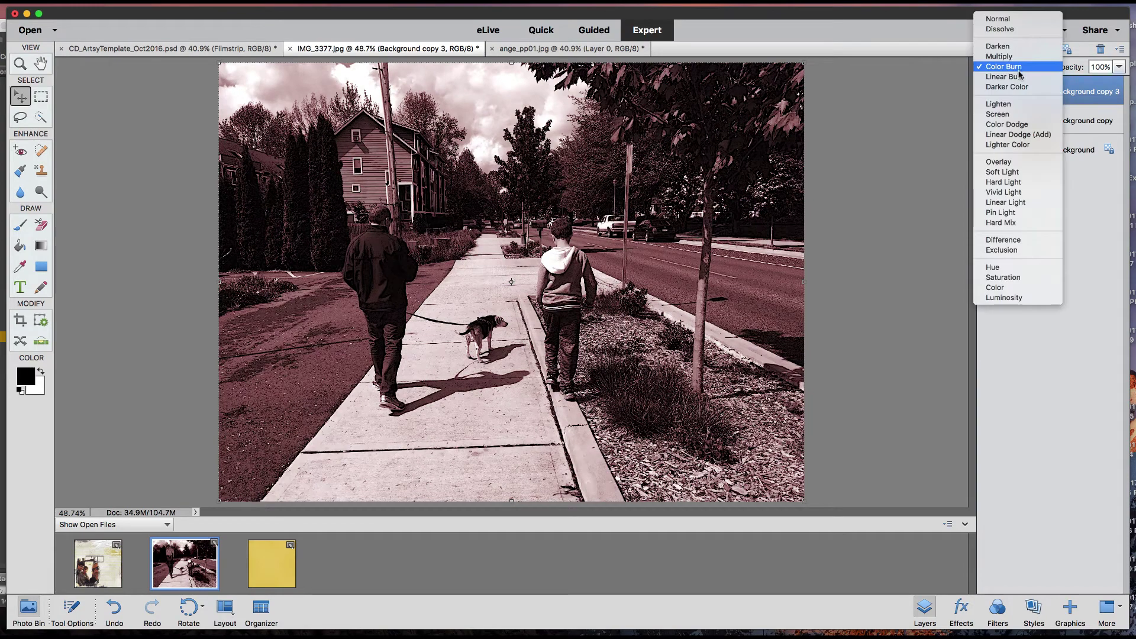
pyautogui.click(1007, 162)
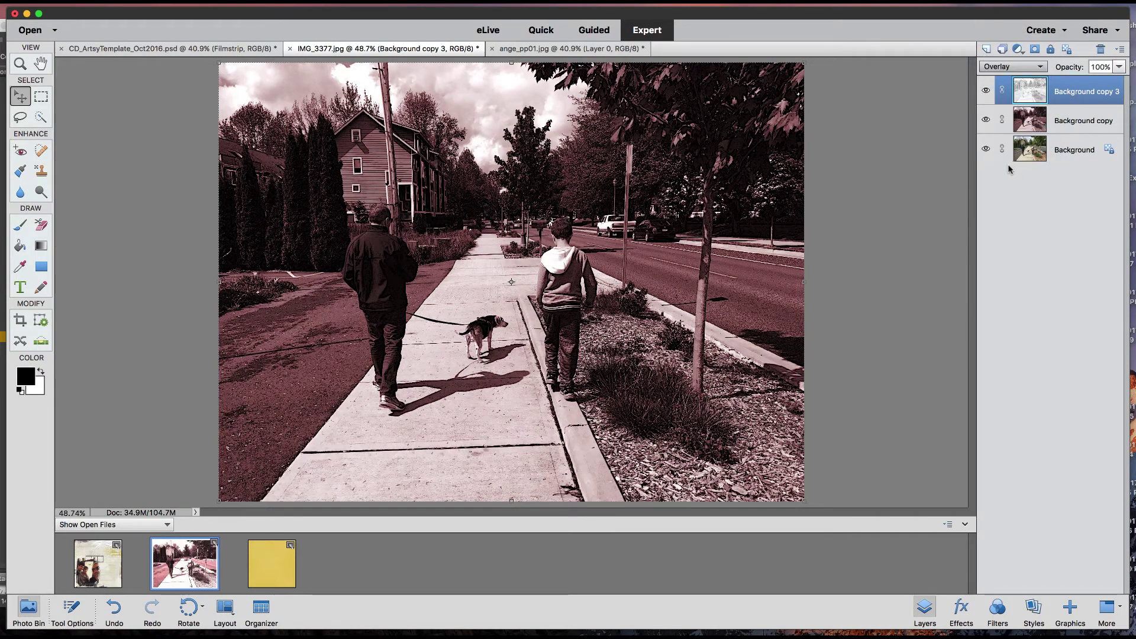
# - Set the Background copy 3 layer to Soft Light blending at 73% opacity
pyautogui.click(1082, 121)
pyautogui.click(1101, 93)
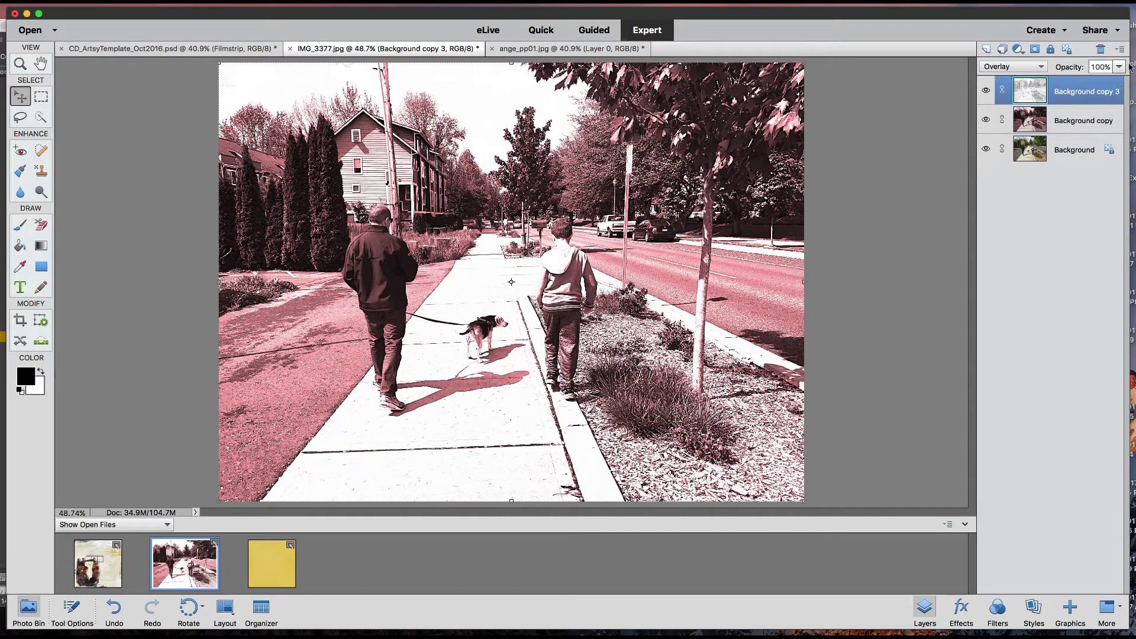
pyautogui.click(1012, 67)
pyautogui.click(1024, 77)
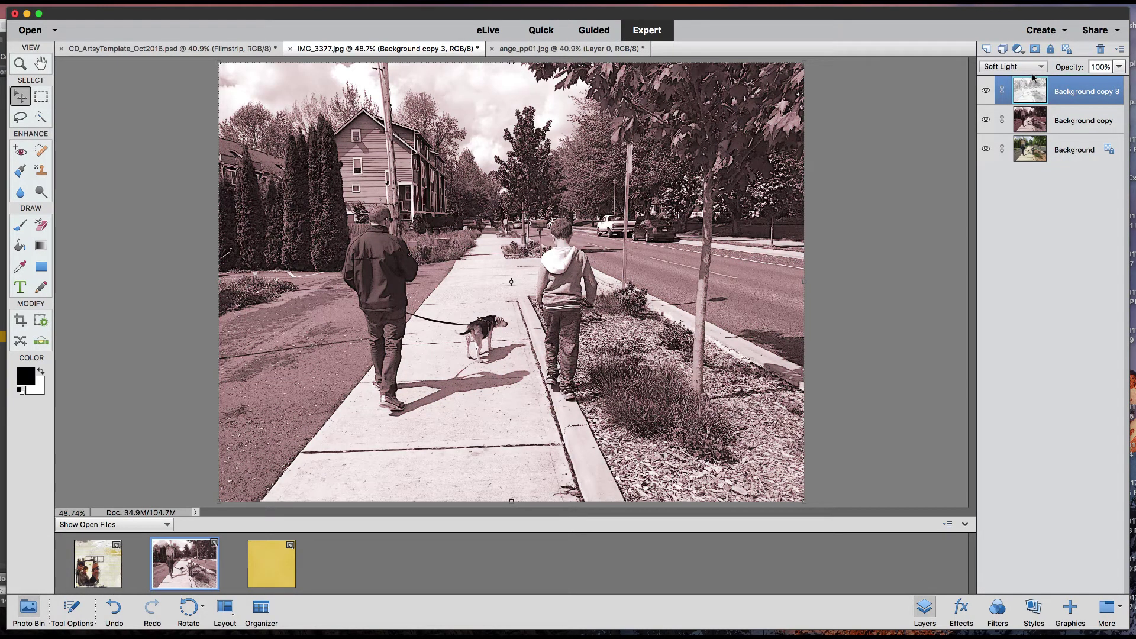
pyautogui.click(1120, 67)
pyautogui.moveTo(1117, 80); pyautogui.dragTo(1106, 81)
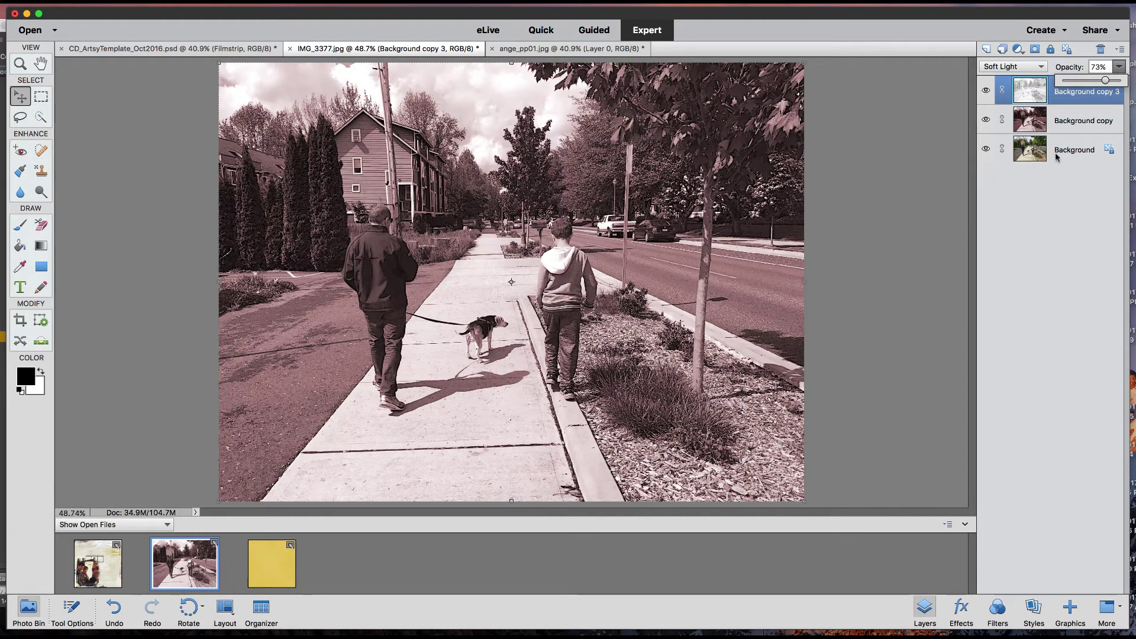
# - Stamp all visible layers onto a new layer and bring that merged photo into CD_ArtsyTemplate_Oct2016.psd, directly above the Filmstrip layer
pyautogui.click(985, 149)
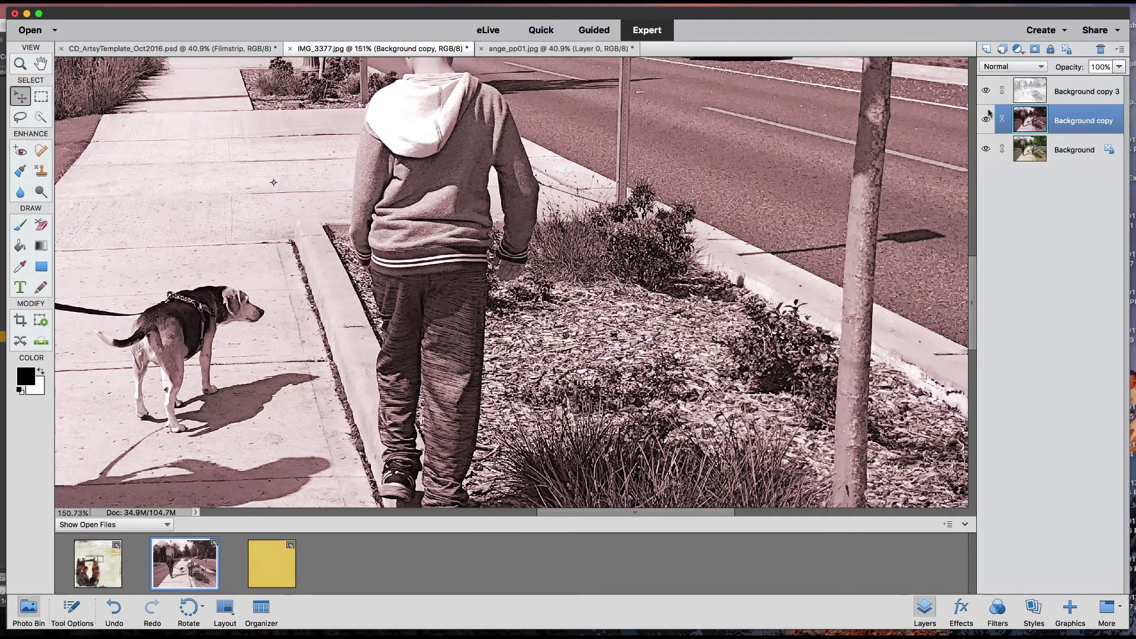
pyautogui.click(1028, 92)
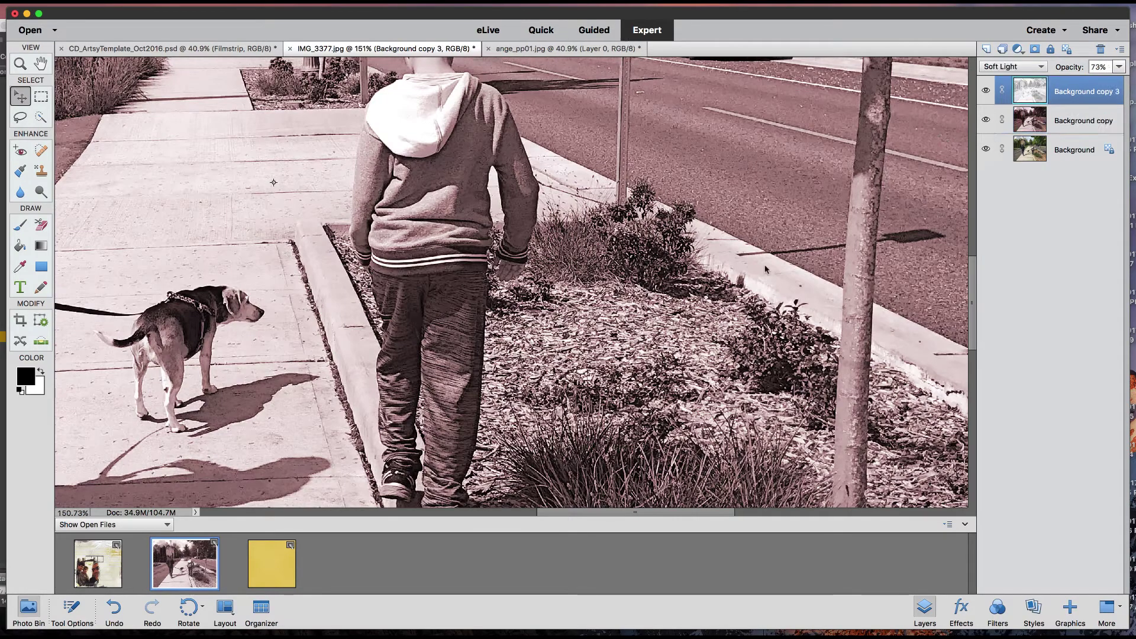
pyautogui.press('super+minus')
pyautogui.press('super+minus')
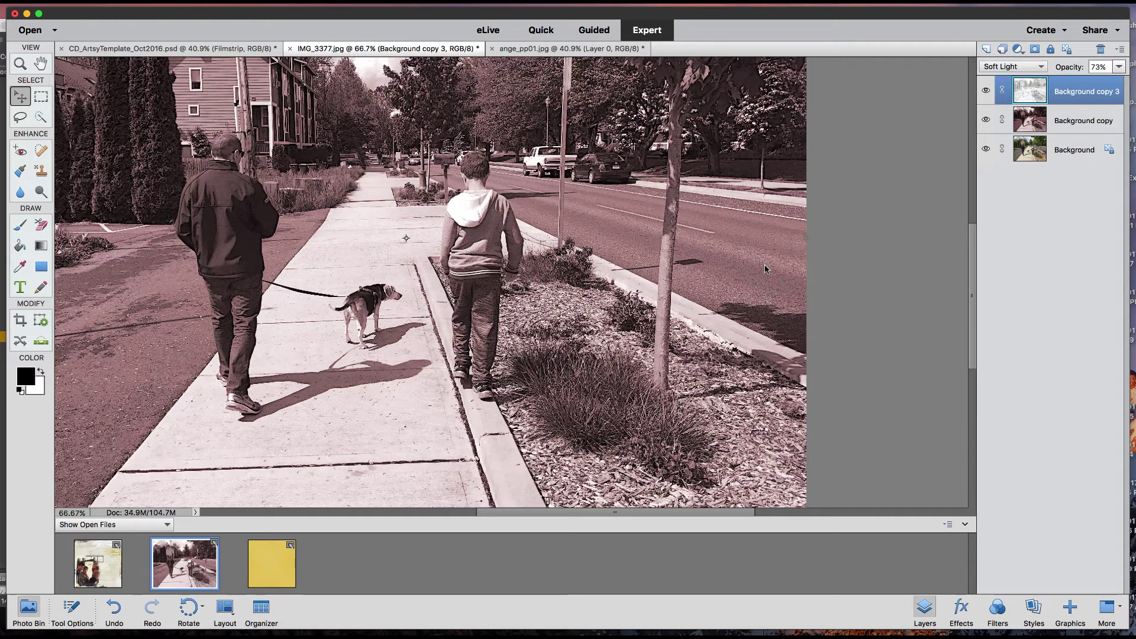
pyautogui.press('alt+shift+super+e')
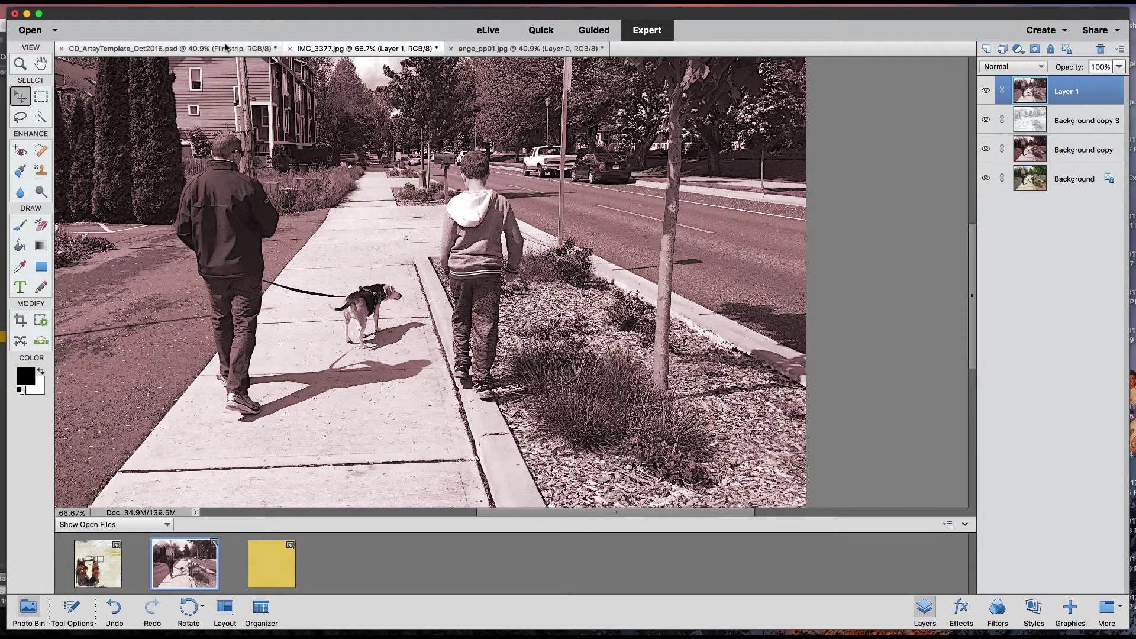
pyautogui.moveTo(225, 47); pyautogui.dragTo(732, 372)
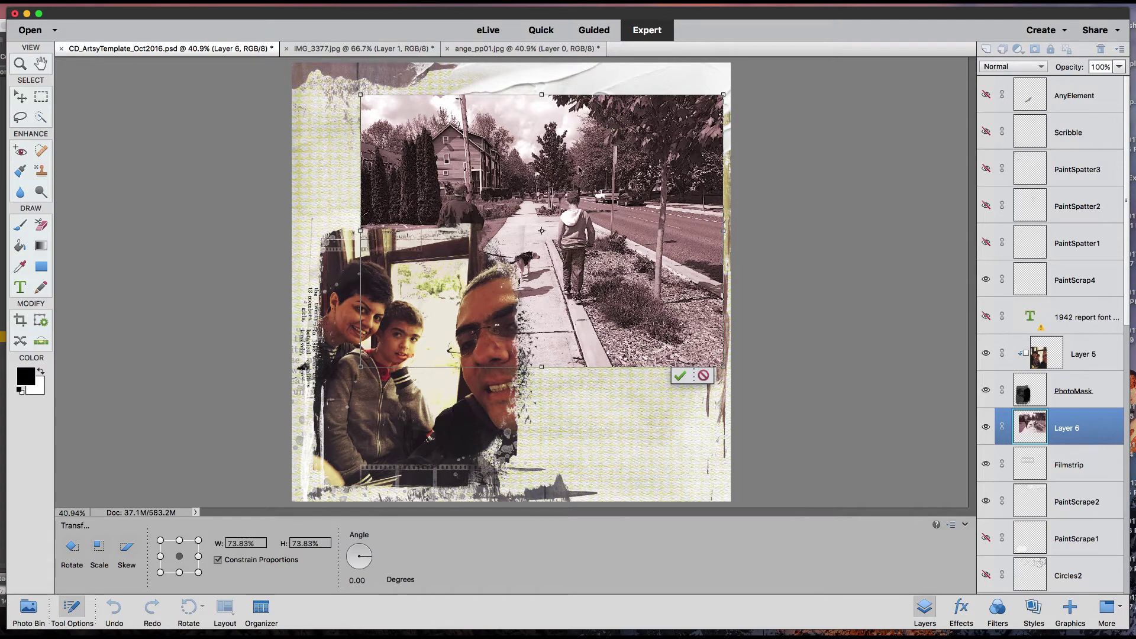
# - Move the merged street photo up to the page's top edge and accept its 73.83% scaling
pyautogui.moveTo(613, 189)
pyautogui.mouseDown()
pyautogui.moveTo(585, 169)
pyautogui.moveTo(619, 152)
pyautogui.moveTo(611, 169)
pyautogui.mouseUp()
pyautogui.click(680, 344)
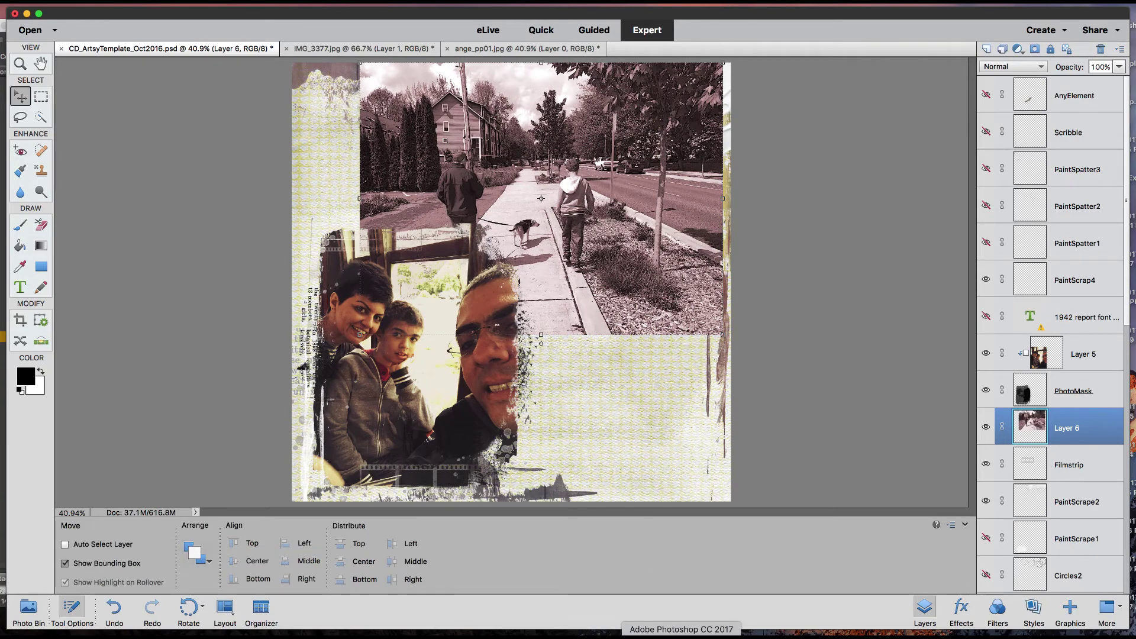
# - Switch to Adobe Bridge and bring the watercolor Mask1 PNG from the PHChapter2 folder into the template above Layer 6, scaled to 187.11%
pyautogui.click(657, 634)
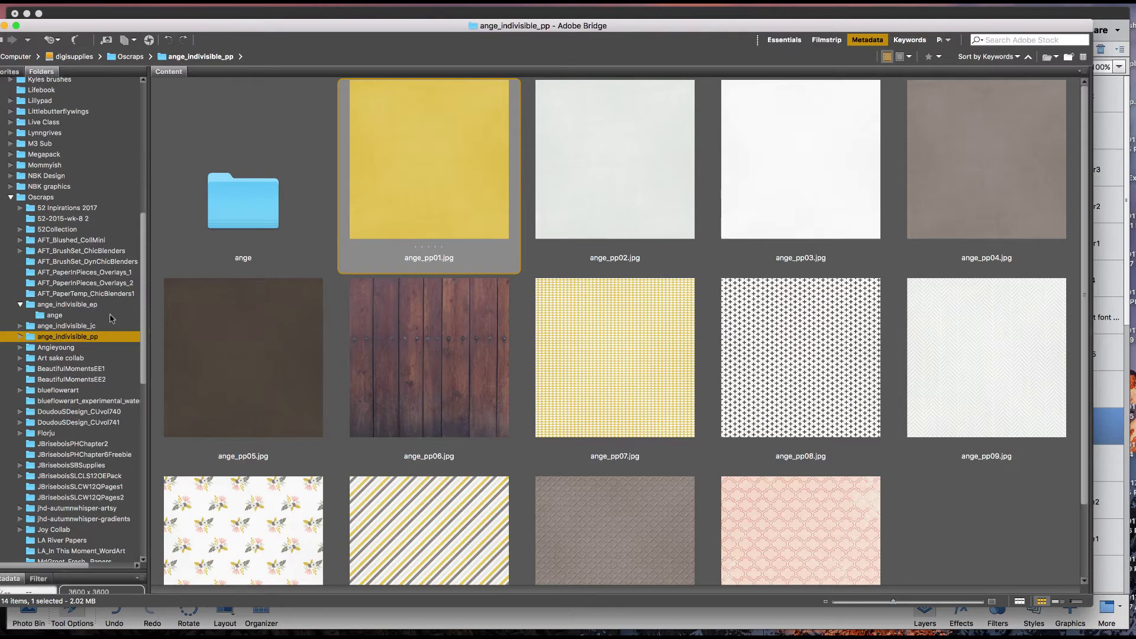
pyautogui.scroll(-3, 138, 305)
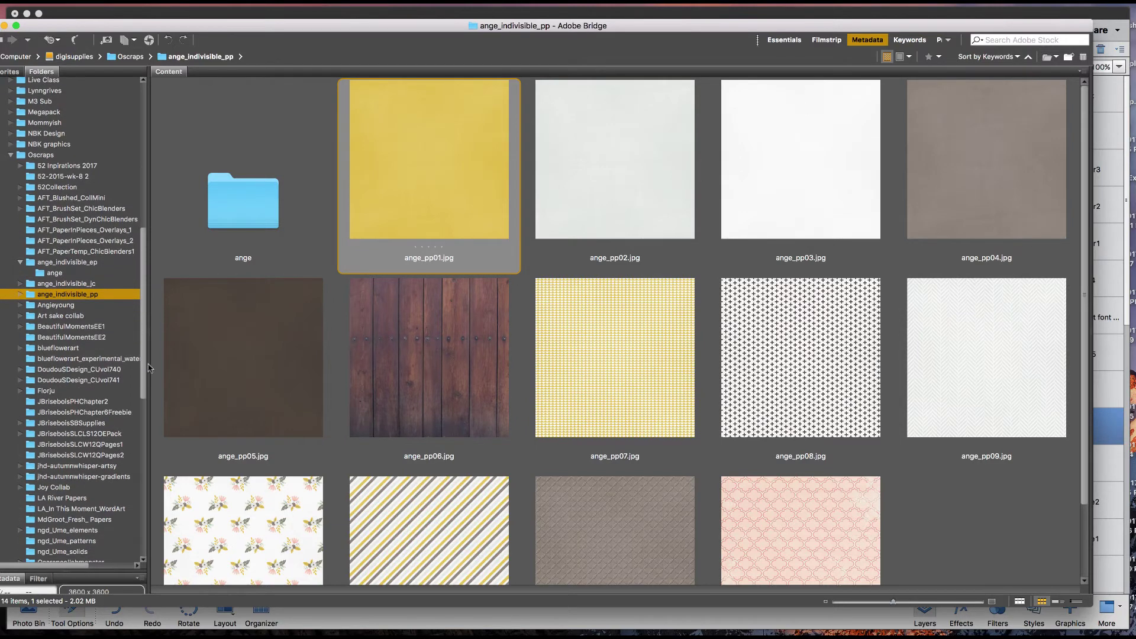
pyautogui.click(118, 403)
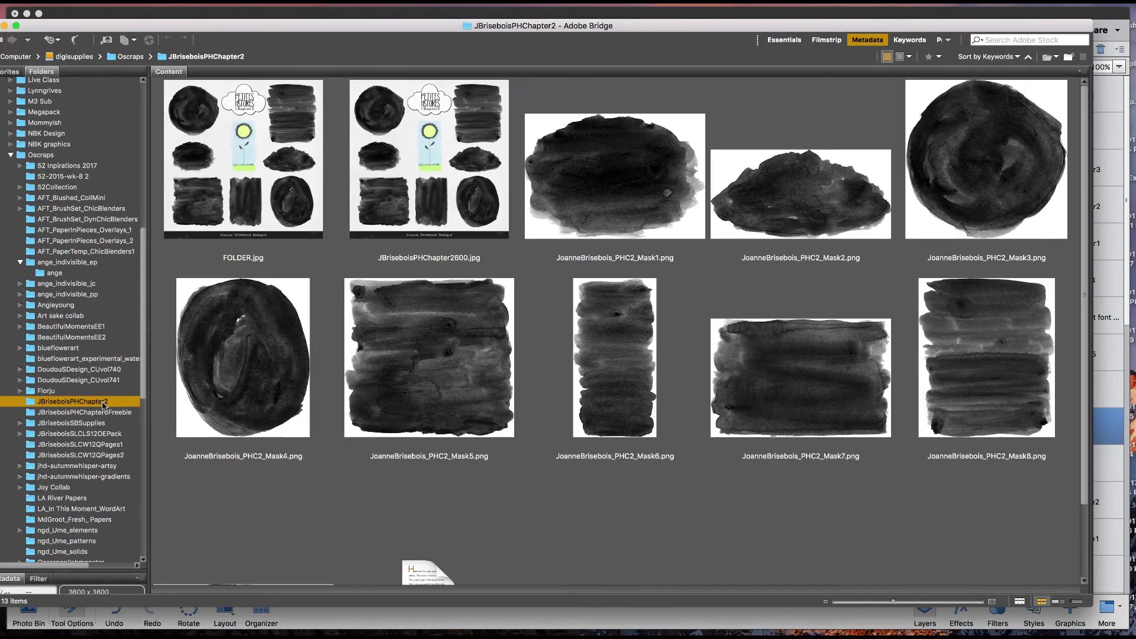
pyautogui.click(118, 403)
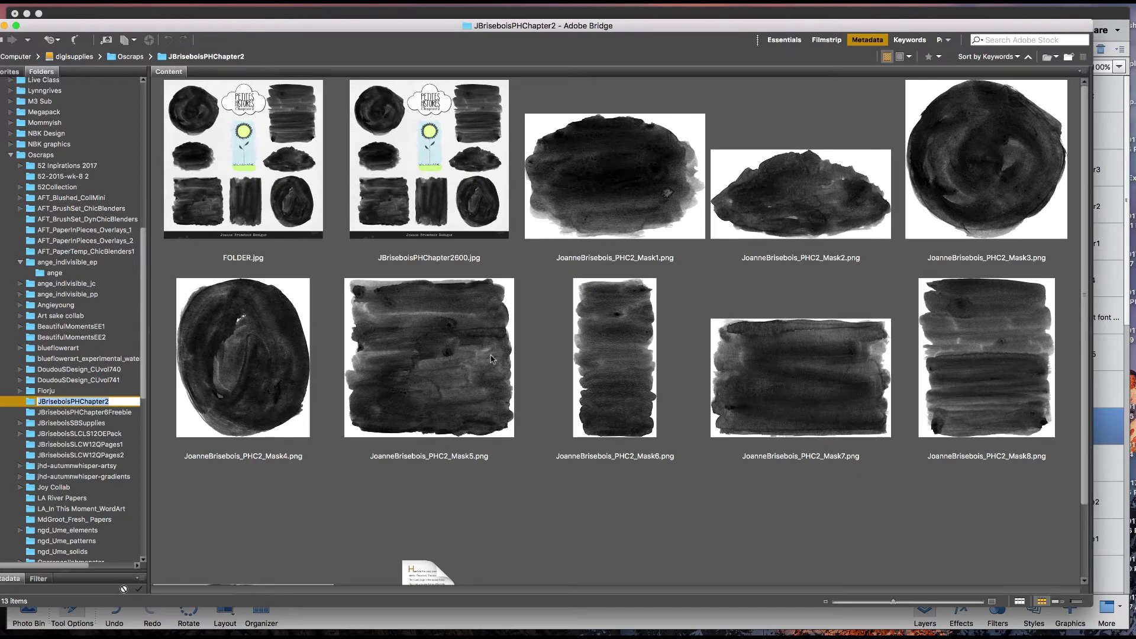
pyautogui.moveTo(594, 207); pyautogui.dragTo(806, 625)
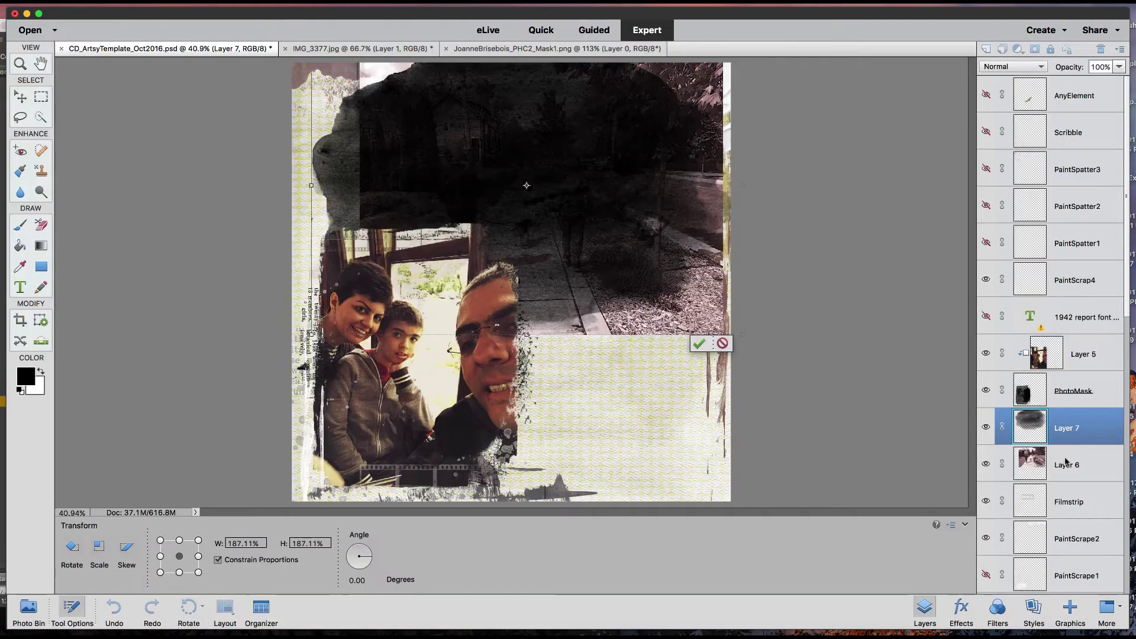
pyautogui.click(698, 343)
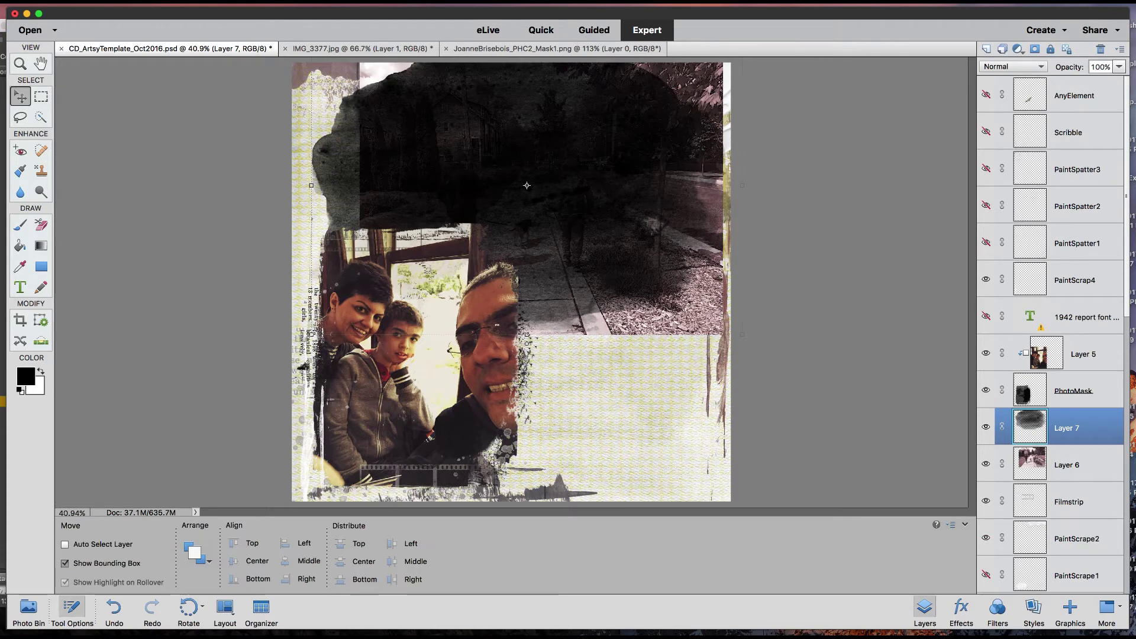
# - Move the street photo and mask layers down the stack beneath Layer 1, with Layer 6 directly above Layer 7
pyautogui.scroll(-2, 1121, 343)
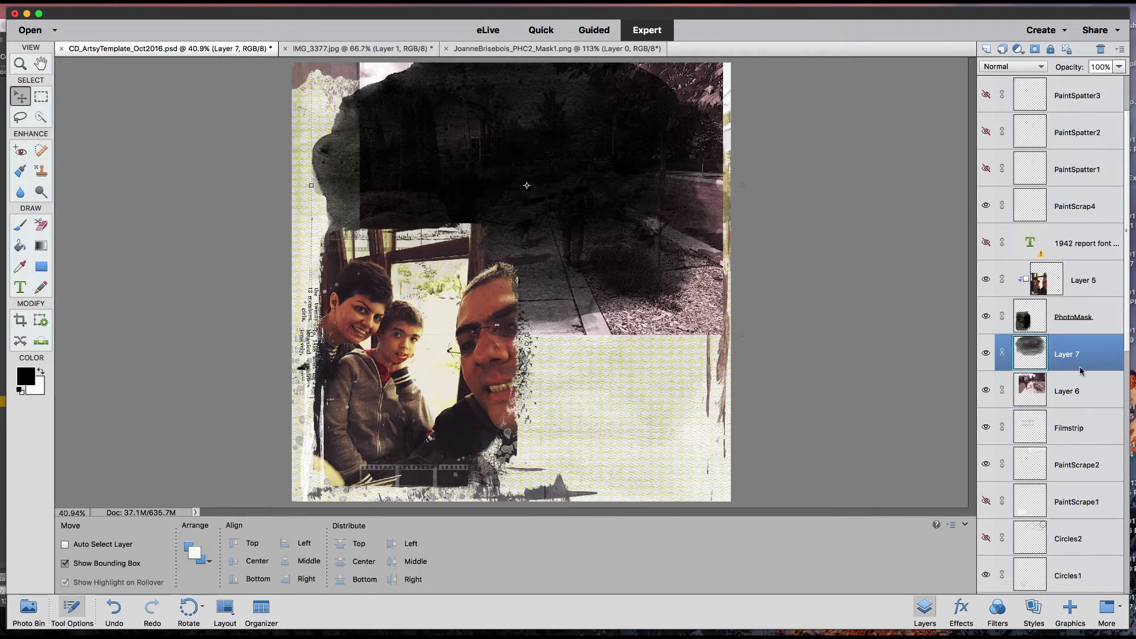
pyautogui.moveTo(1079, 371)
pyautogui.mouseDown()
pyautogui.moveTo(1065, 397)
pyautogui.moveTo(1051, 577)
pyautogui.moveTo(1049, 509)
pyautogui.moveTo(1059, 607)
pyautogui.moveTo(1055, 521)
pyautogui.mouseUp()
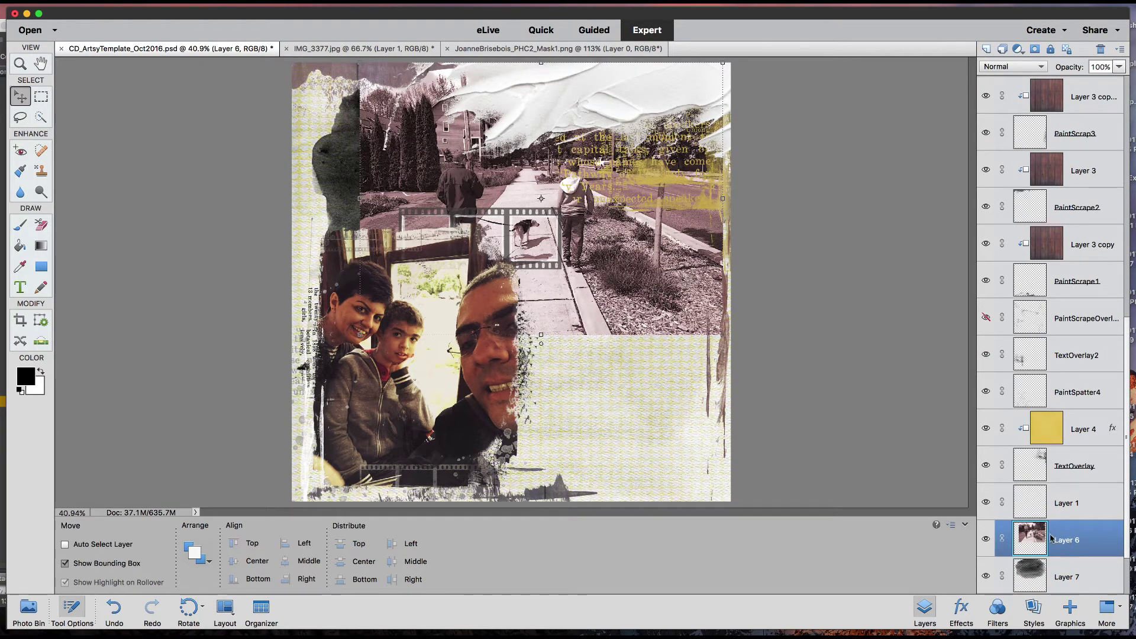
# - Scale the Layer 6 street photo to 116.42% across the upper page and clip it to the Layer 7 watercolor mask
pyautogui.moveTo(466, 152); pyautogui.dragTo(418, 152)
pyautogui.moveTo(676, 339); pyautogui.dragTo(734, 379)
pyautogui.moveTo(647, 296)
pyautogui.mouseDown()
pyautogui.moveTo(647, 309)
pyautogui.moveTo(648, 296)
pyautogui.mouseUp()
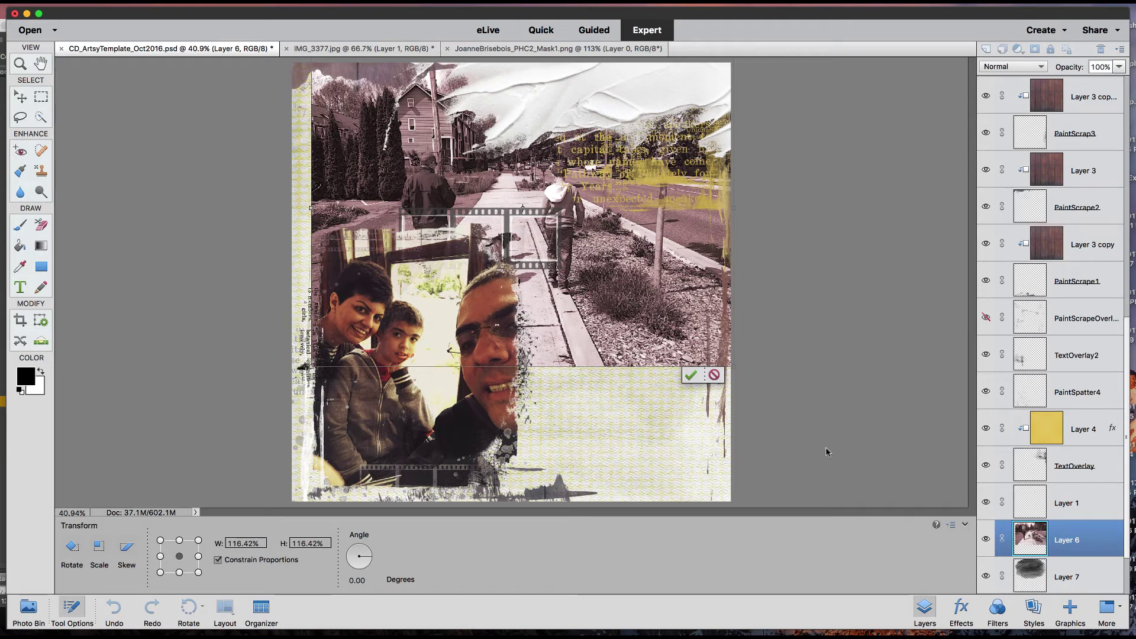
pyautogui.click(691, 376)
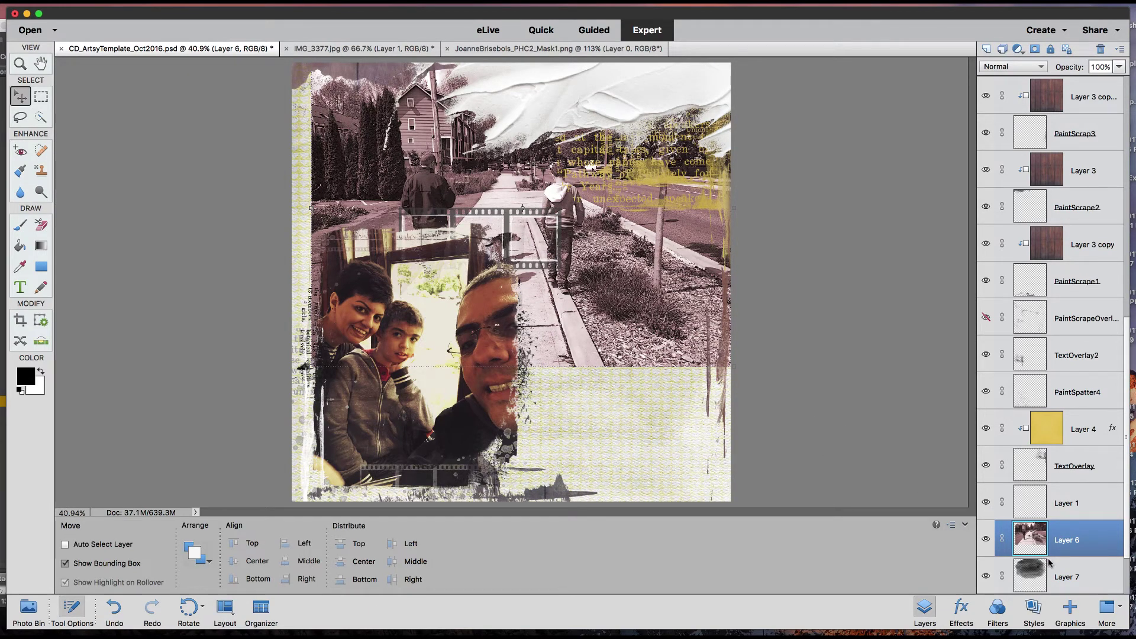
pyautogui.click(1053, 562)
pyautogui.keyDown('alt'); pyautogui.click(1056, 557); pyautogui.keyUp('alt')
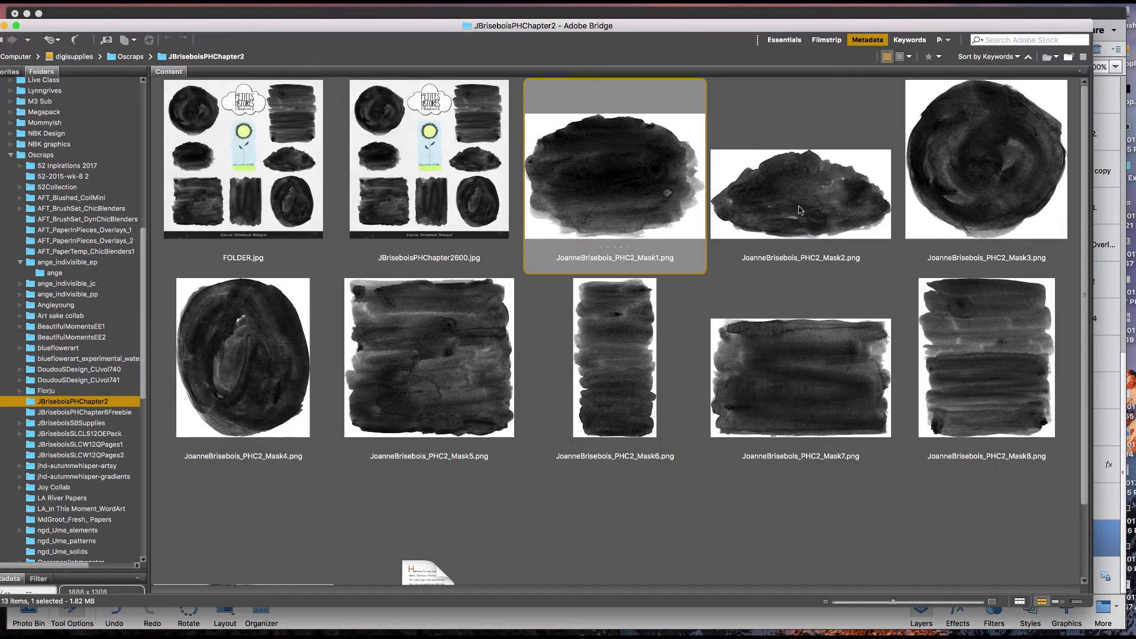
# - Bring the watercolor Mask2 PNG from Adobe Bridge into the template above Layer 2 and place it behind the family photo, below the street photo
pyautogui.moveTo(795, 203); pyautogui.dragTo(821, 632)
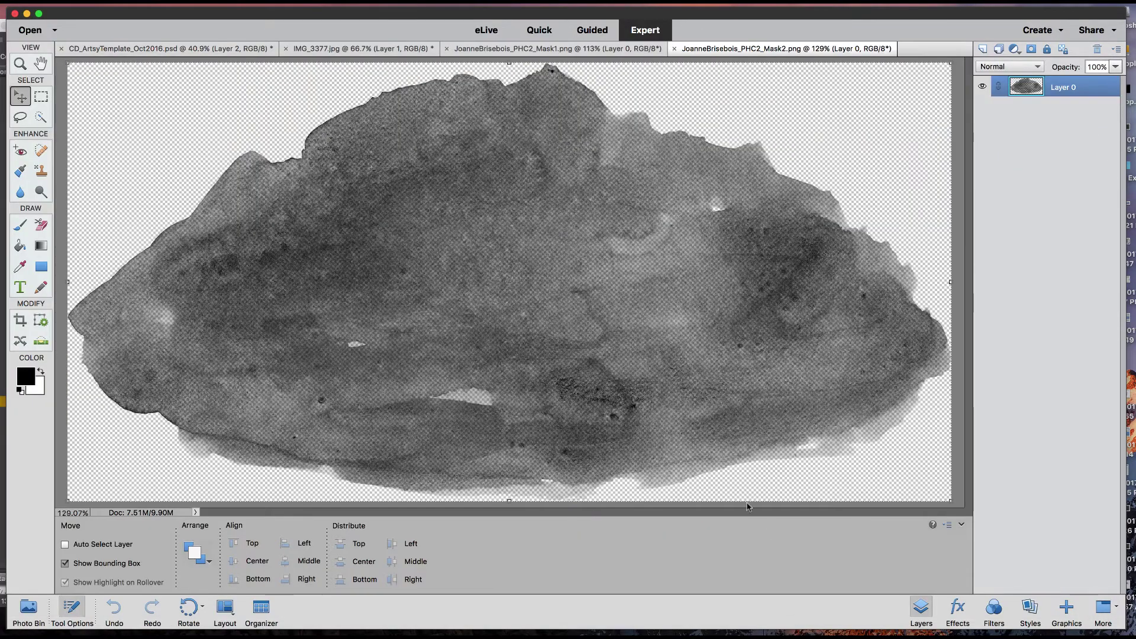
pyautogui.moveTo(253, 161); pyautogui.dragTo(198, 90)
pyautogui.moveTo(439, 327); pyautogui.dragTo(440, 327)
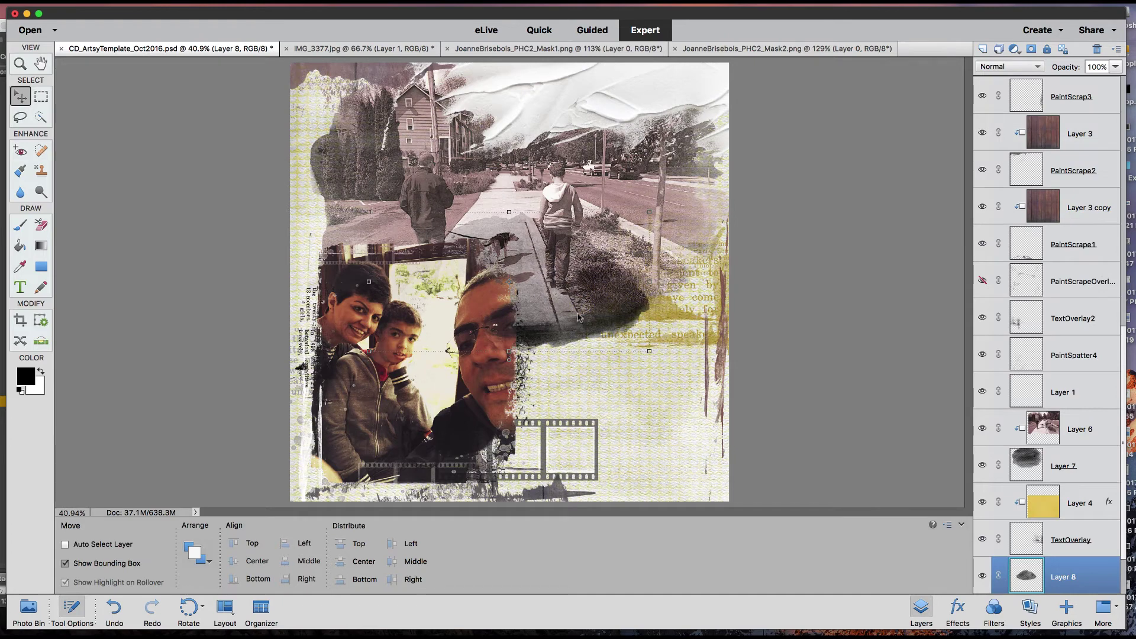
pyautogui.moveTo(556, 318); pyautogui.dragTo(581, 381)
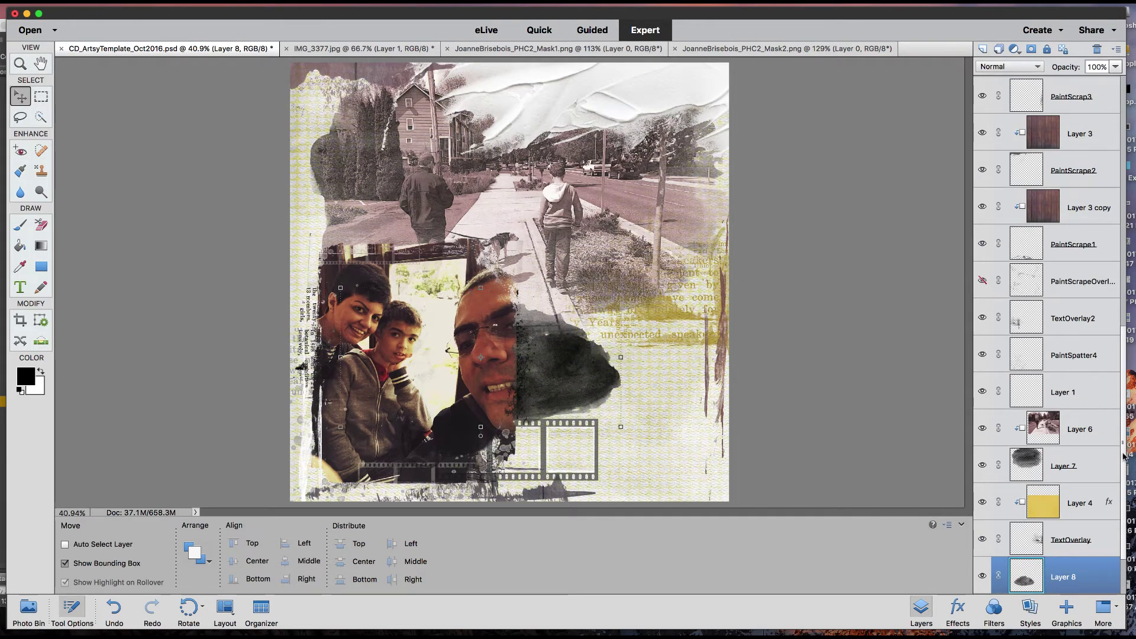
# - Fill the Layer 8 watercolor shape with turquoise foreground color #5bcbd8 at 100% opacity, preserving transparency
pyautogui.moveTo(1124, 459); pyautogui.dragTo(1116, 508)
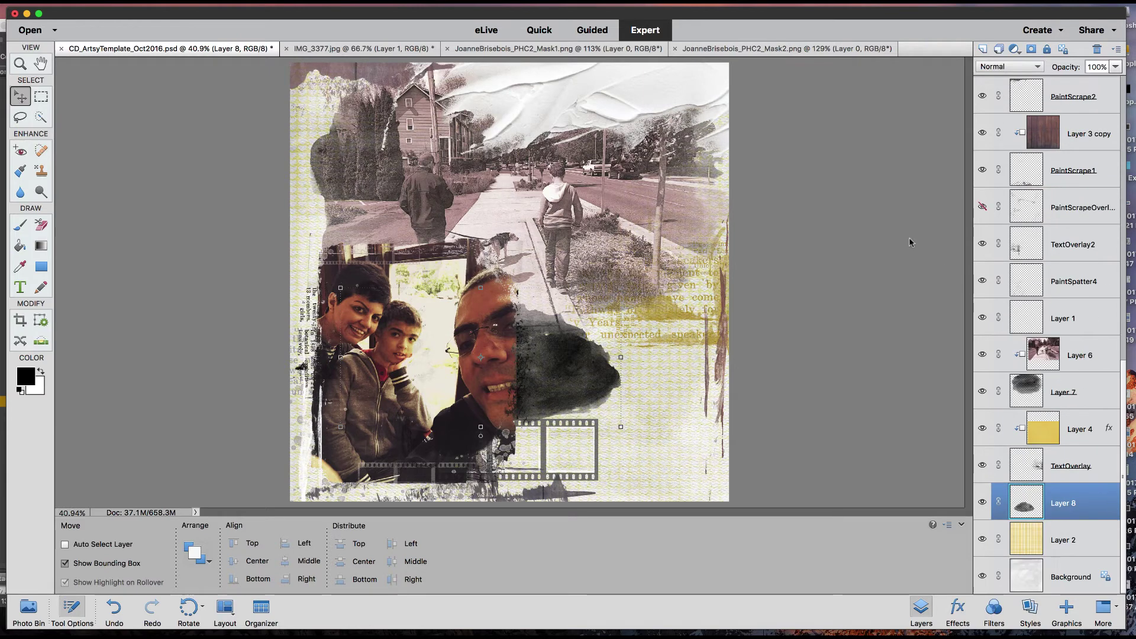
pyautogui.click(22, 377)
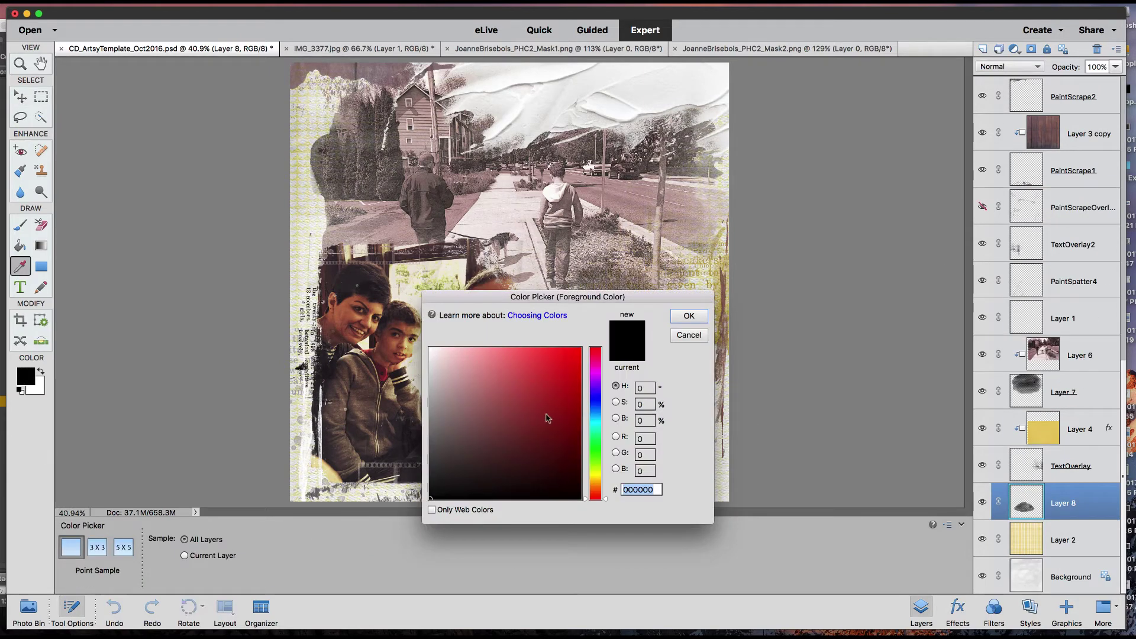
pyautogui.click(594, 422)
pyautogui.moveTo(465, 361); pyautogui.dragTo(508, 360)
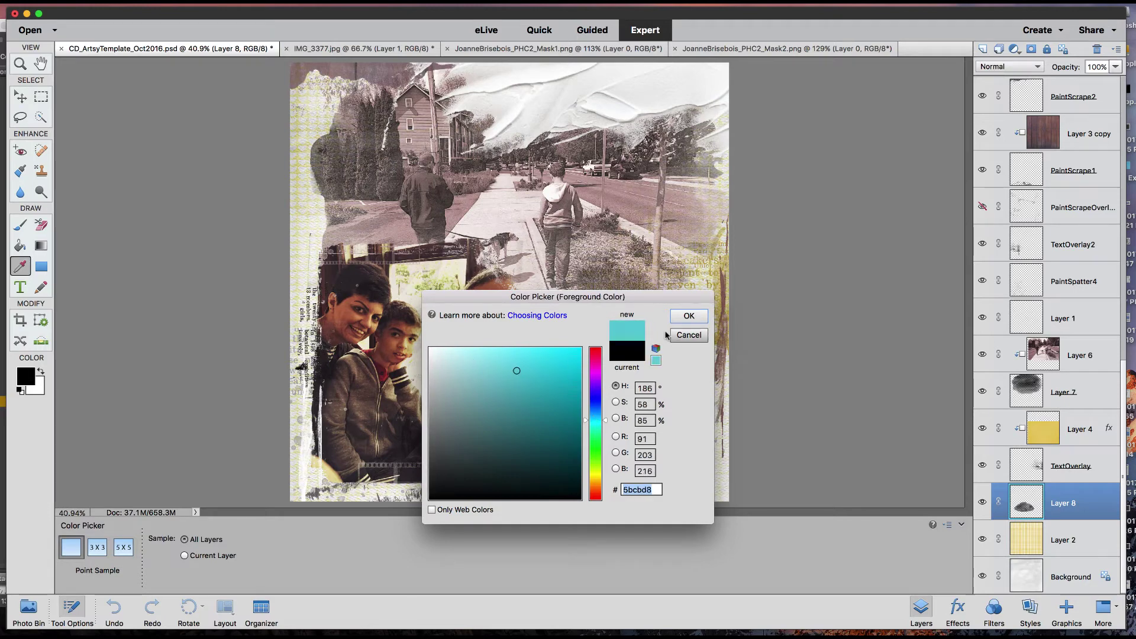
pyautogui.click(688, 315)
pyautogui.press('v')
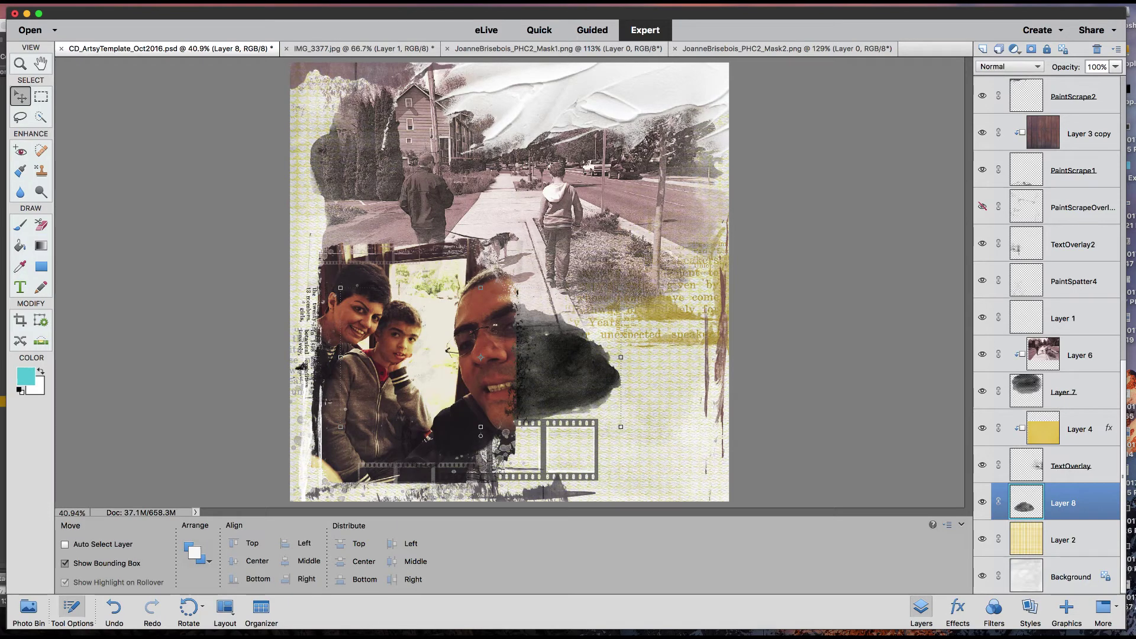
pyautogui.click(207, 3)
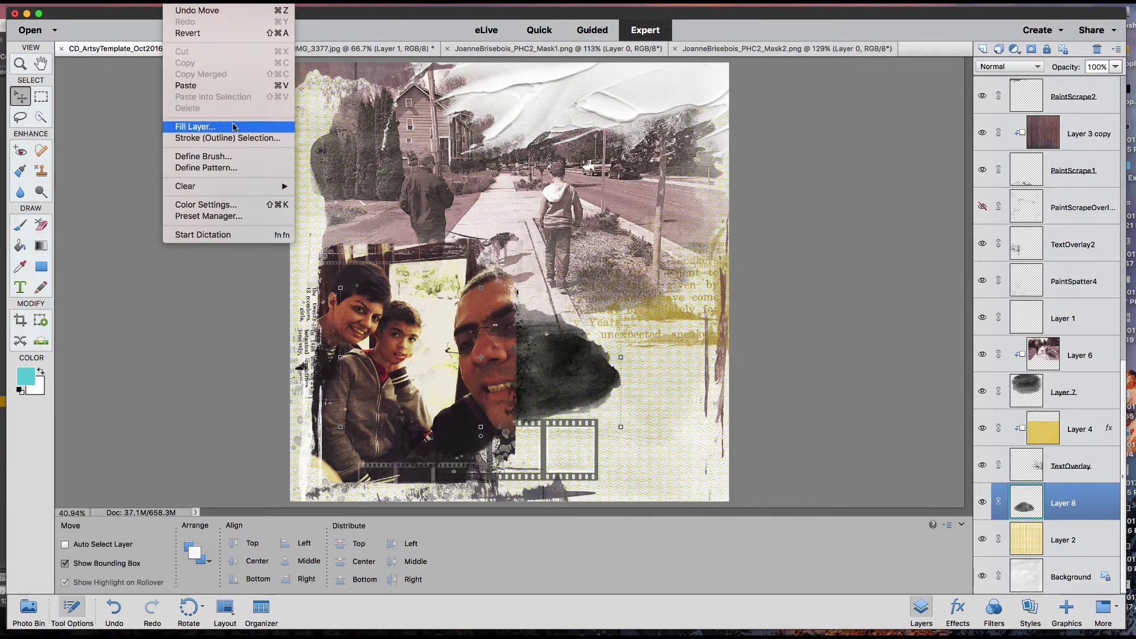
pyautogui.click(193, 123)
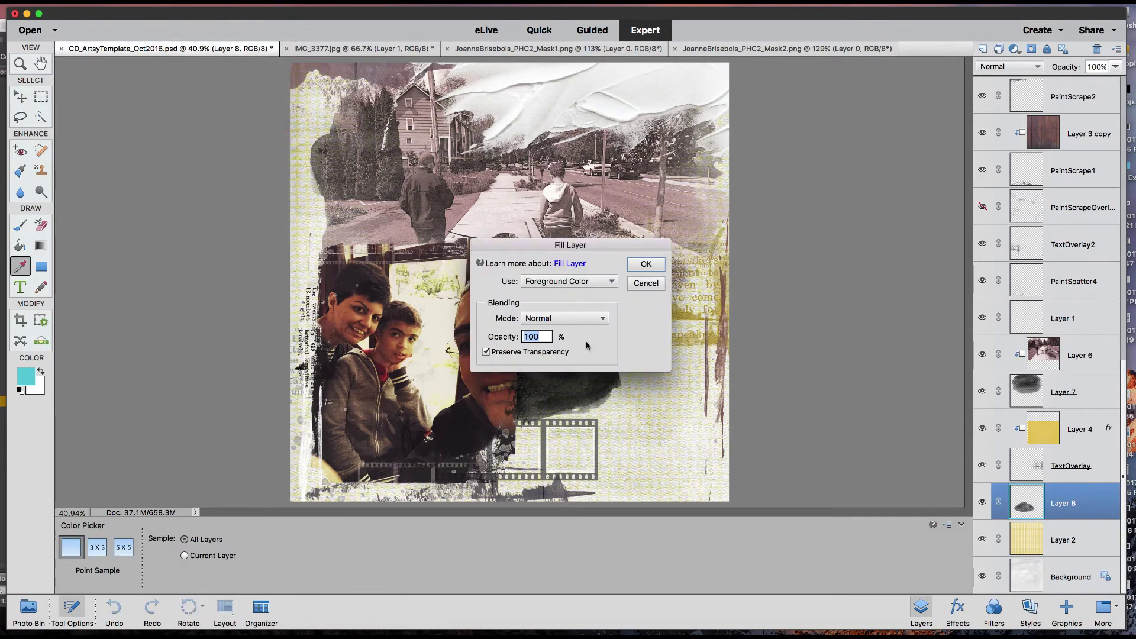
pyautogui.click(651, 268)
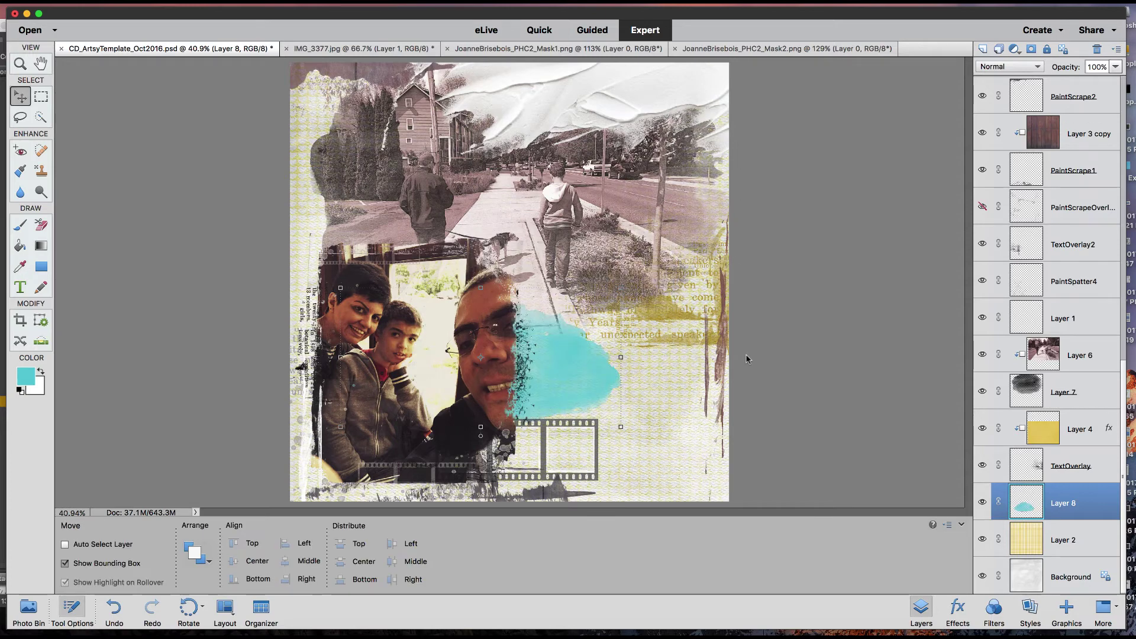
# - Try the Overlay and Color Burn blend modes on the turquoise Layer 8
pyautogui.click(1015, 67)
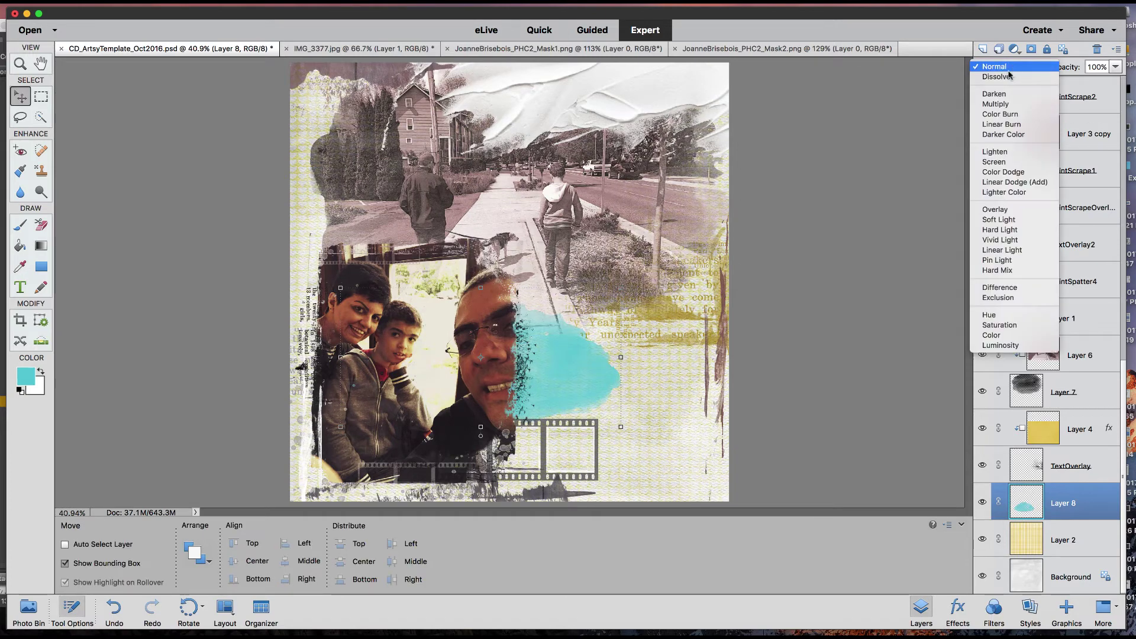
pyautogui.click(1017, 210)
pyautogui.click(1015, 66)
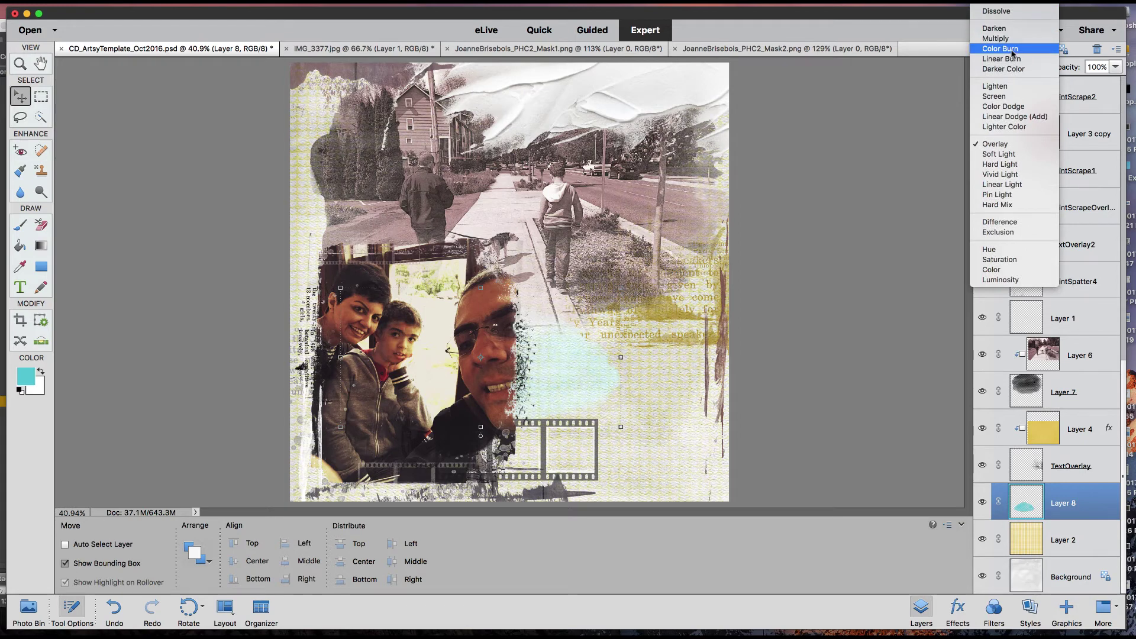
pyautogui.click(1009, 50)
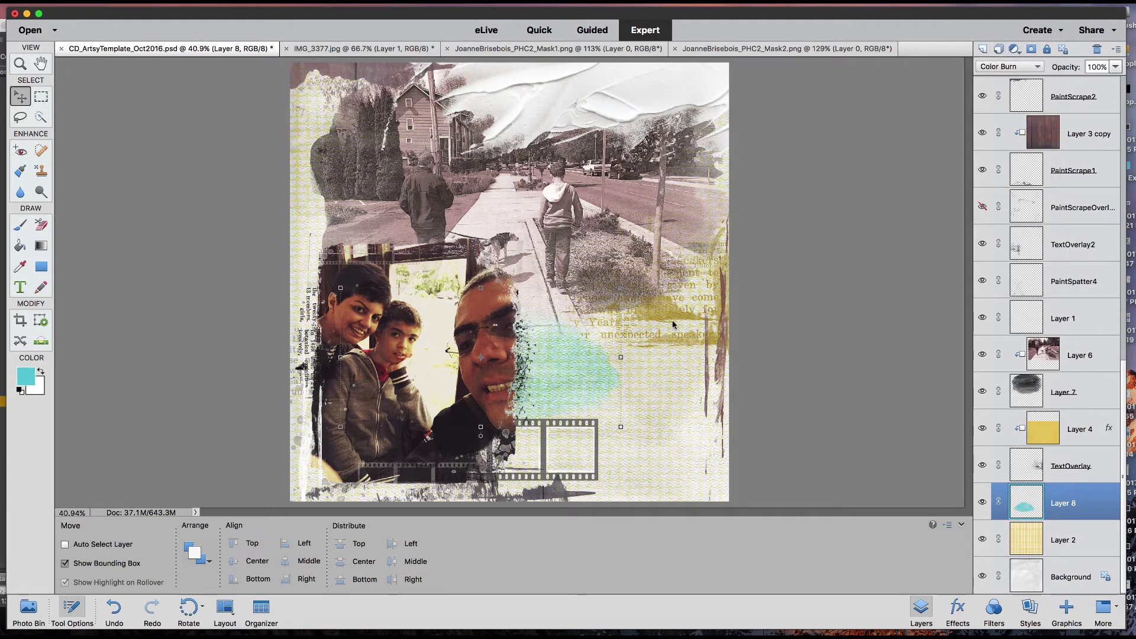
# - Set Layer 8 to Multiply blending at 90% opacity and move it up so it overlaps the lower edge of the street photo
pyautogui.click(978, 68)
pyautogui.click(1021, 54)
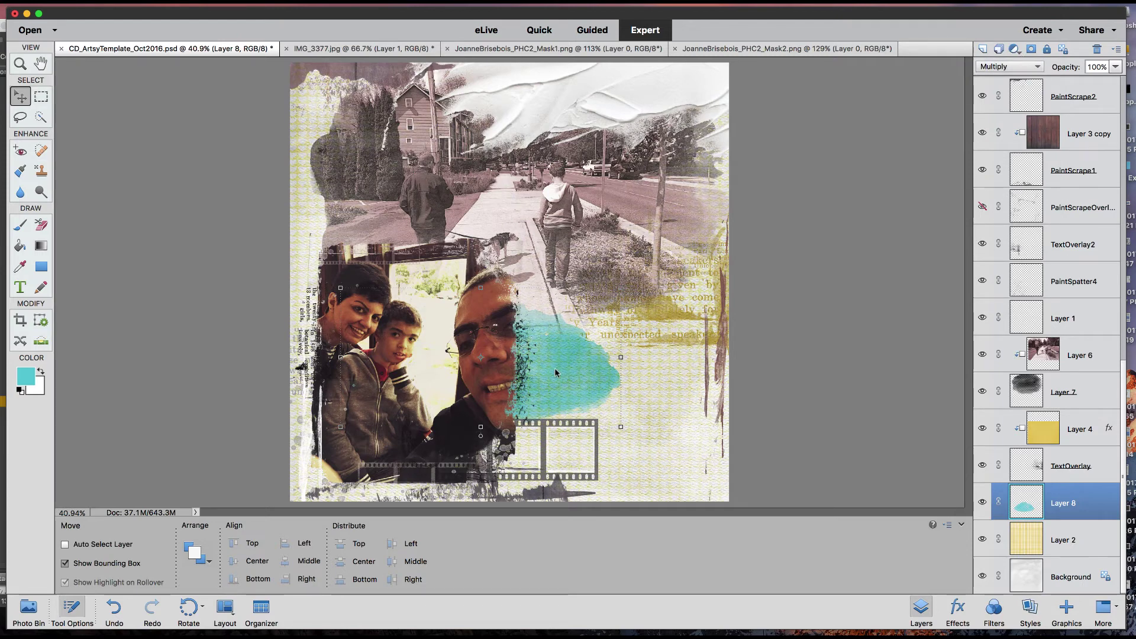
pyautogui.moveTo(556, 374); pyautogui.dragTo(546, 360)
pyautogui.click(1115, 66)
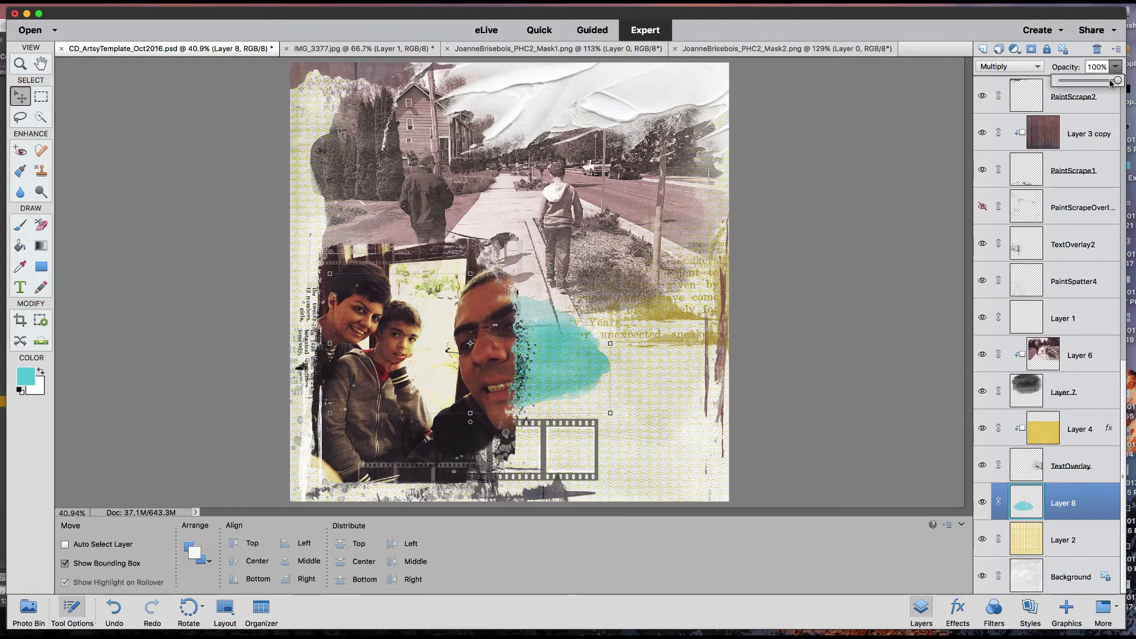
pyautogui.moveTo(1118, 80); pyautogui.dragTo(1117, 81)
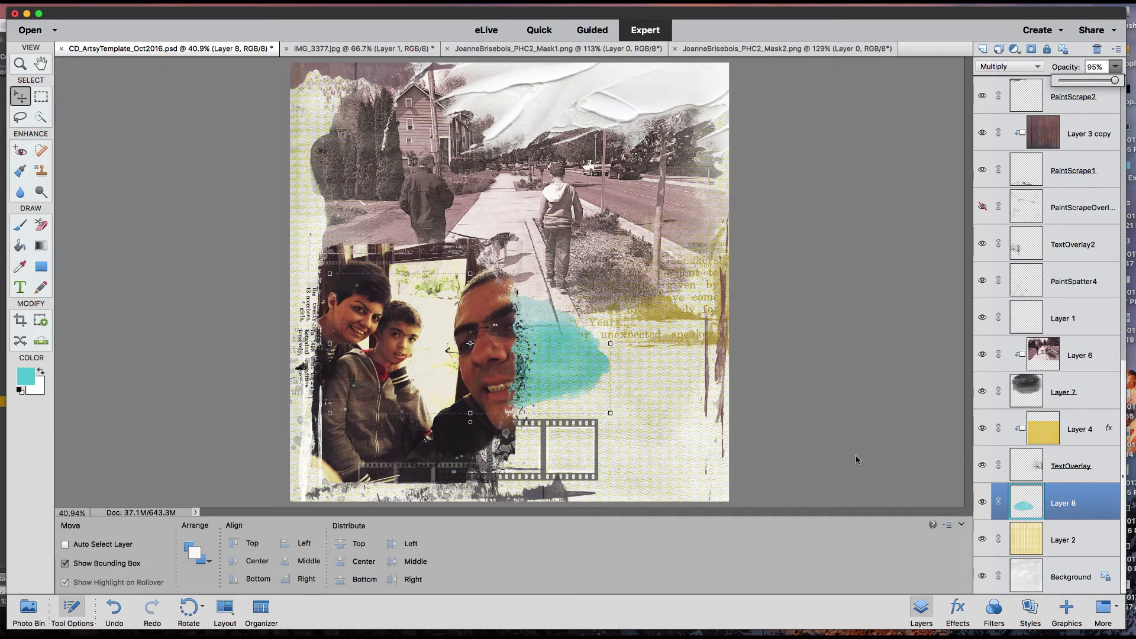
pyautogui.moveTo(514, 344); pyautogui.dragTo(511, 313)
pyautogui.click(1115, 66)
pyautogui.moveTo(1116, 81); pyautogui.dragTo(1112, 82)
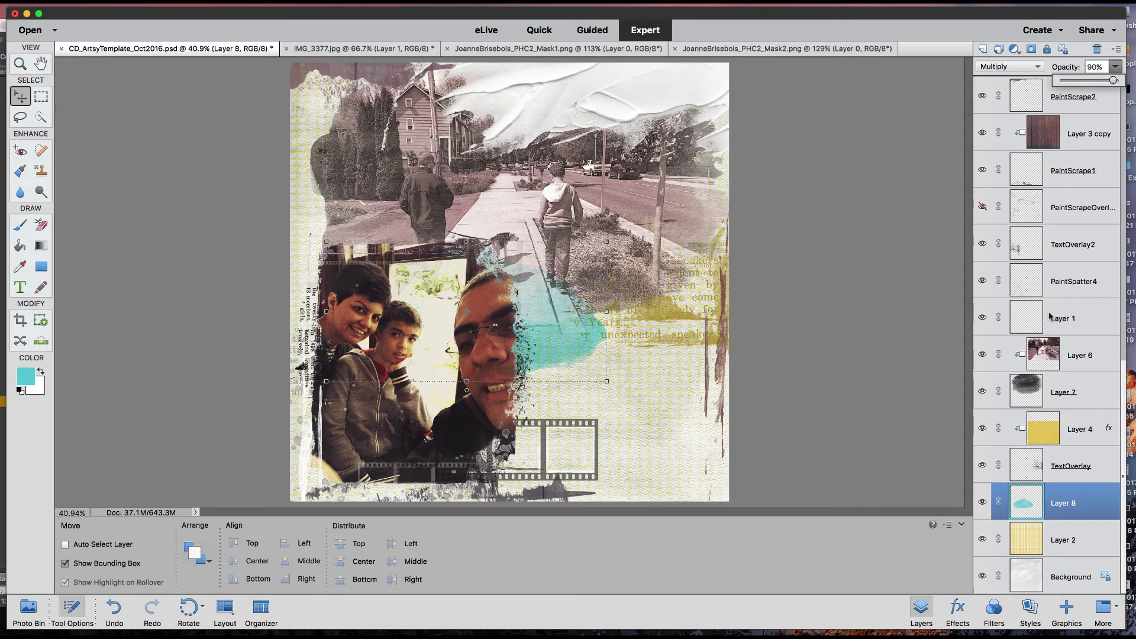
# - Duplicate Layer 8 and place the copy behind the street photo's upper-left edge, rotated to -91.33 degrees, with a different blend mode
pyautogui.press('super+j')
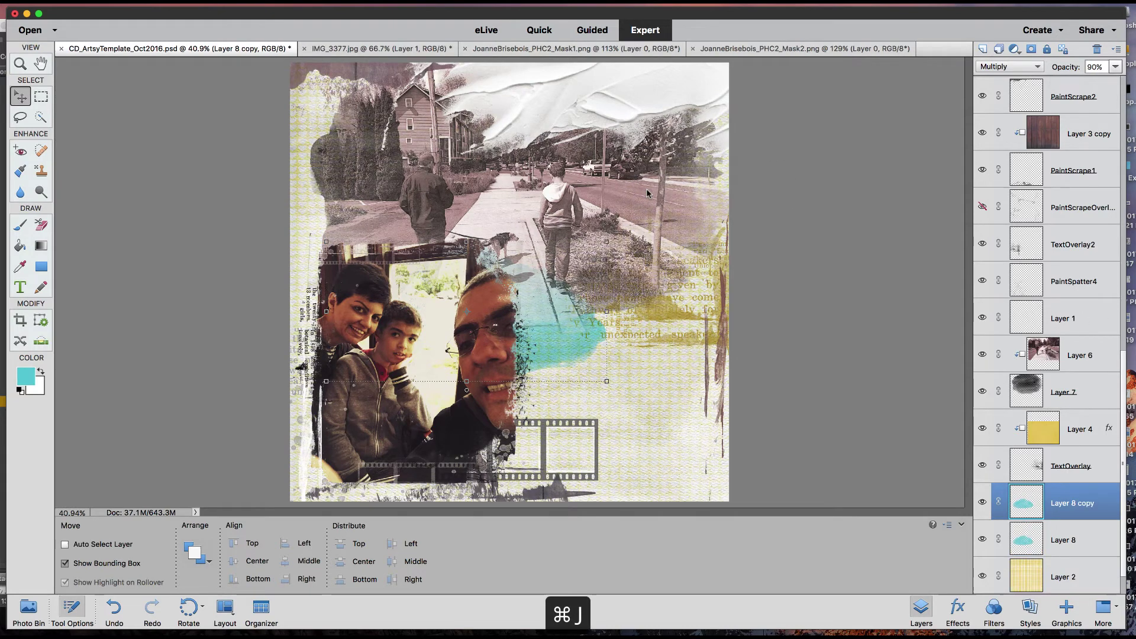
pyautogui.moveTo(544, 322); pyautogui.dragTo(446, 174)
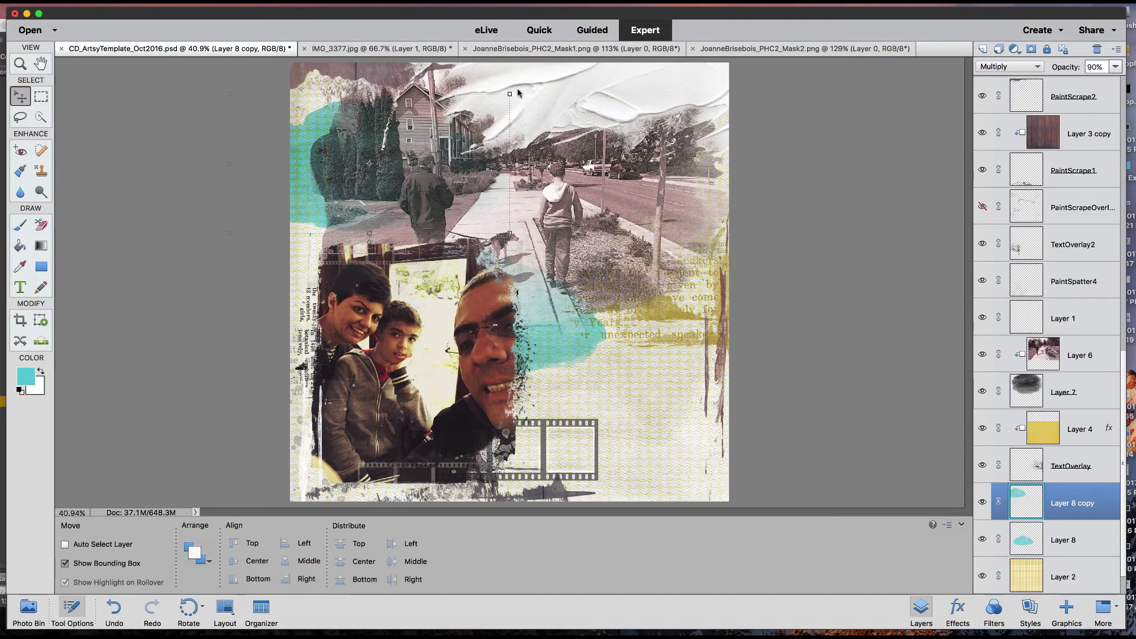
pyautogui.moveTo(517, 93); pyautogui.dragTo(332, 93)
pyautogui.moveTo(370, 156); pyautogui.dragTo(332, 134)
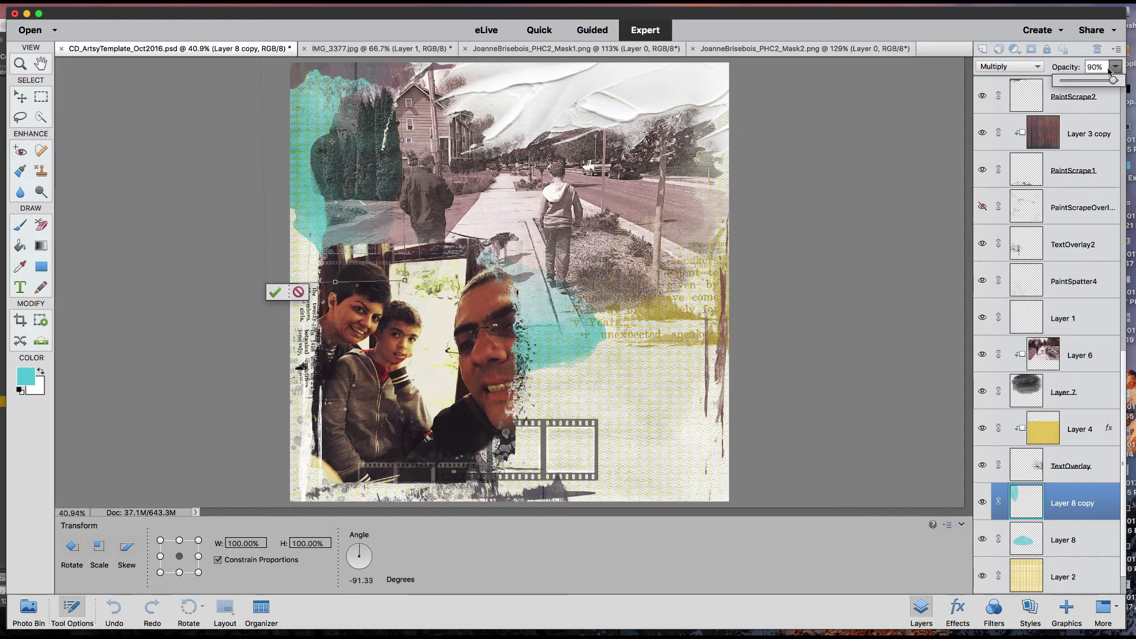
pyautogui.click(1009, 66)
pyautogui.click(1021, 78)
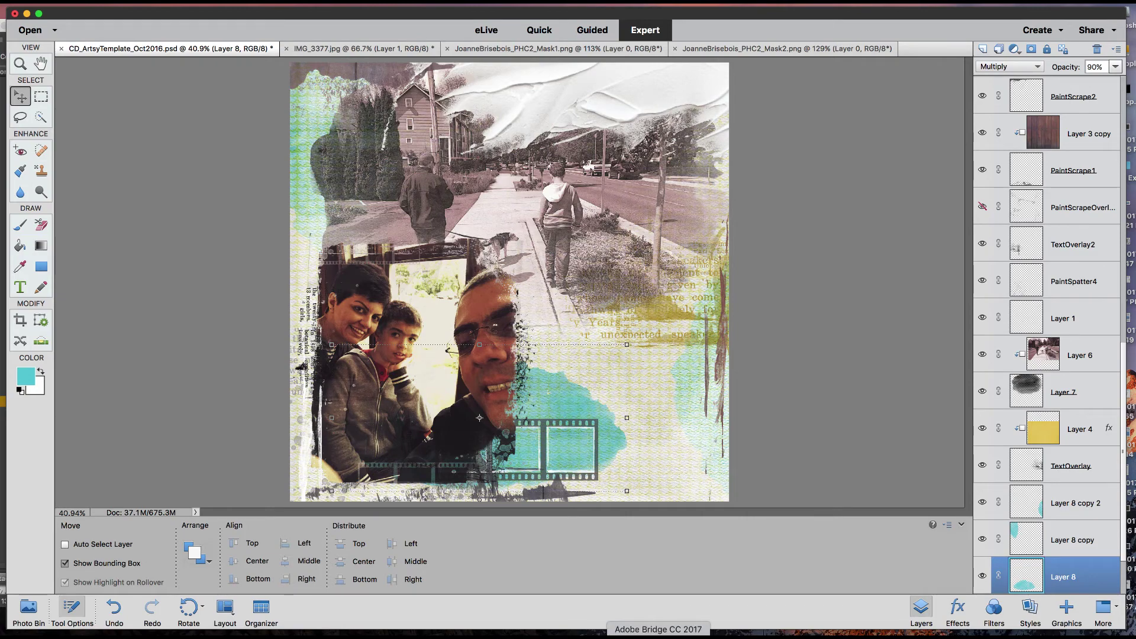
# - Switch to Adobe Bridge and bring the ange kit's hello sticker, always together banner, camera and staple into the template
pyautogui.click(657, 636)
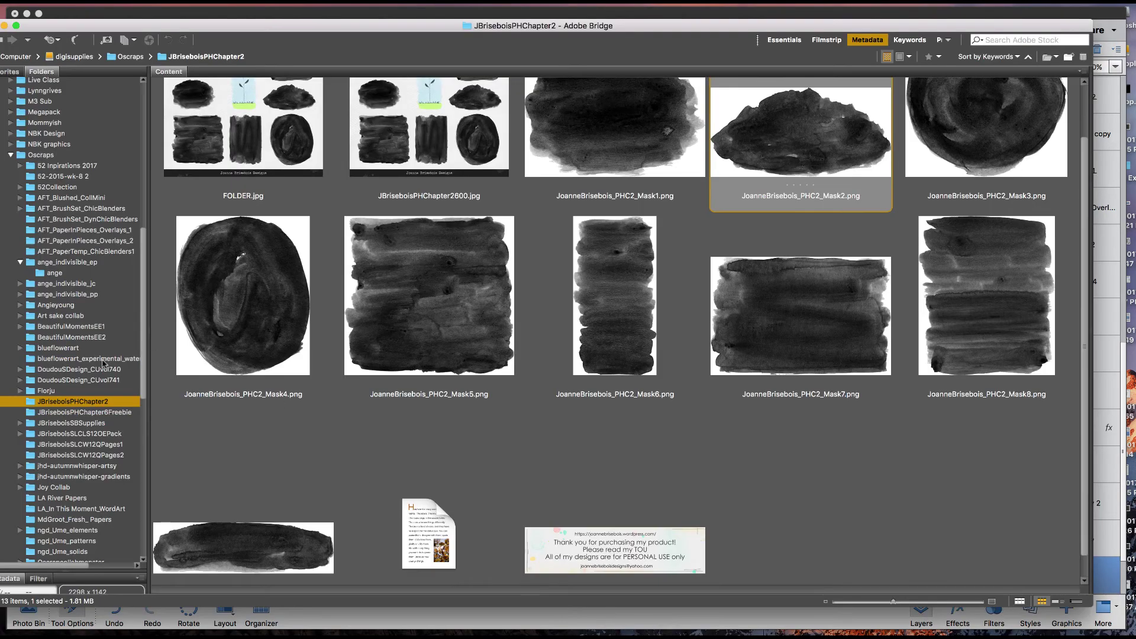
pyautogui.moveTo(142, 286); pyautogui.dragTo(165, 254)
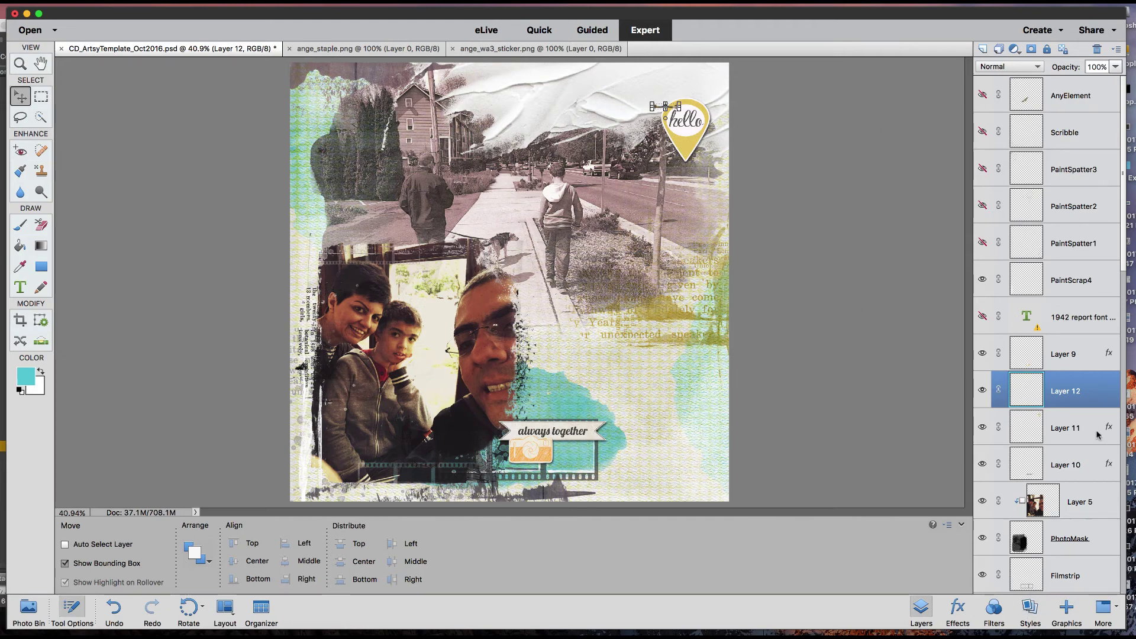
# - Look through the embellishment layers and review the drop shadow settings of the camera on Layer 9
pyautogui.click(1063, 430)
pyautogui.click(1117, 467)
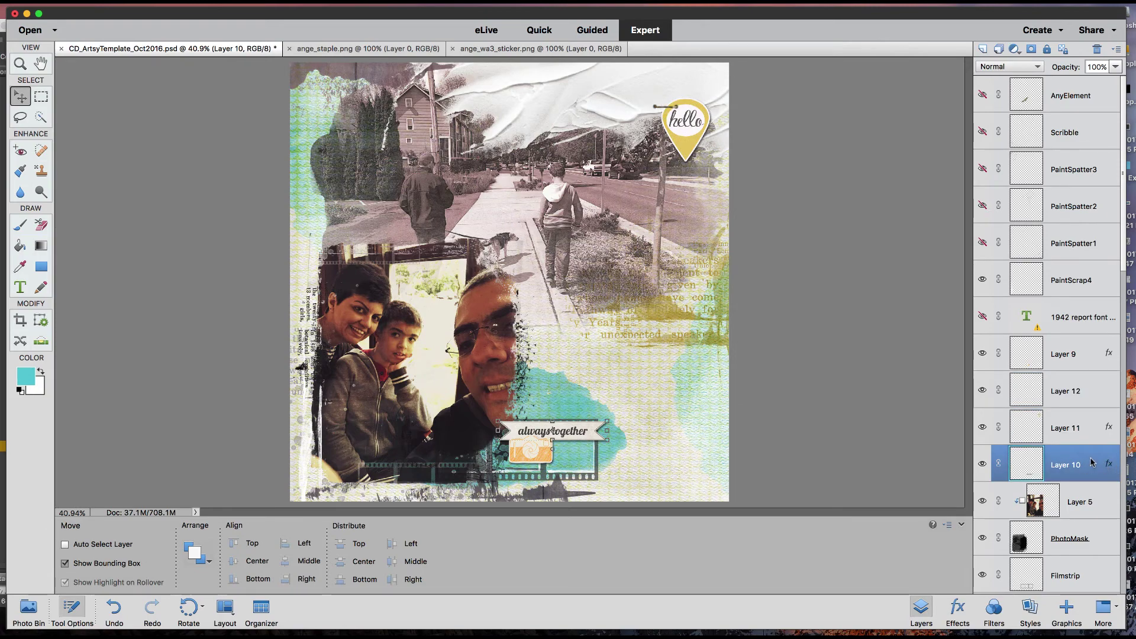
pyautogui.click(1093, 430)
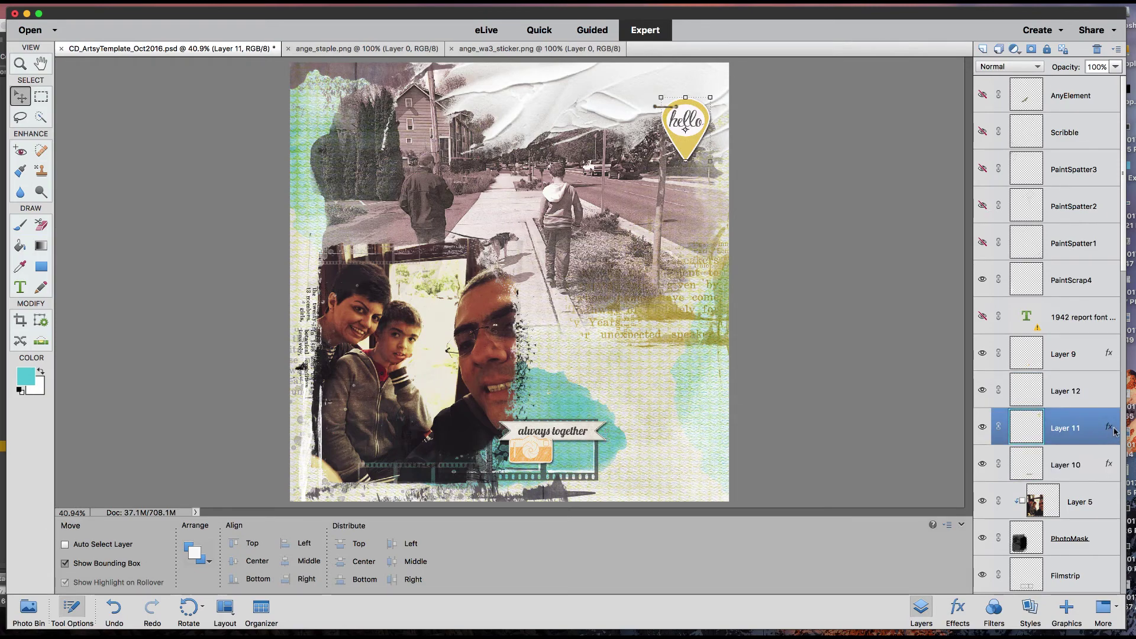
pyautogui.click(1069, 355)
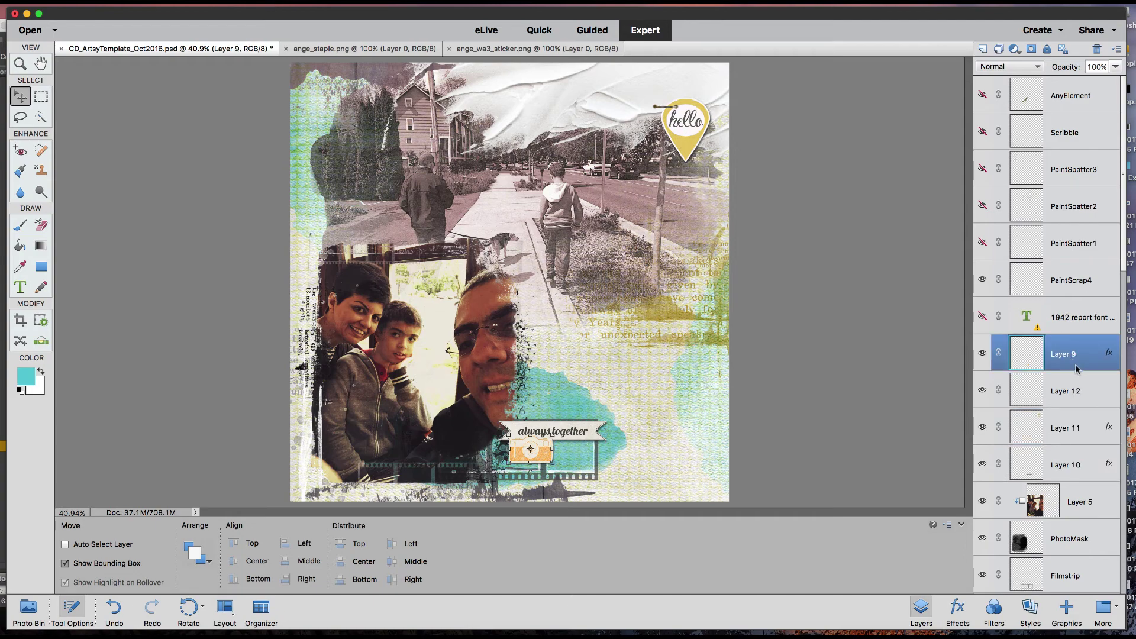
pyautogui.doubleClick(1110, 354)
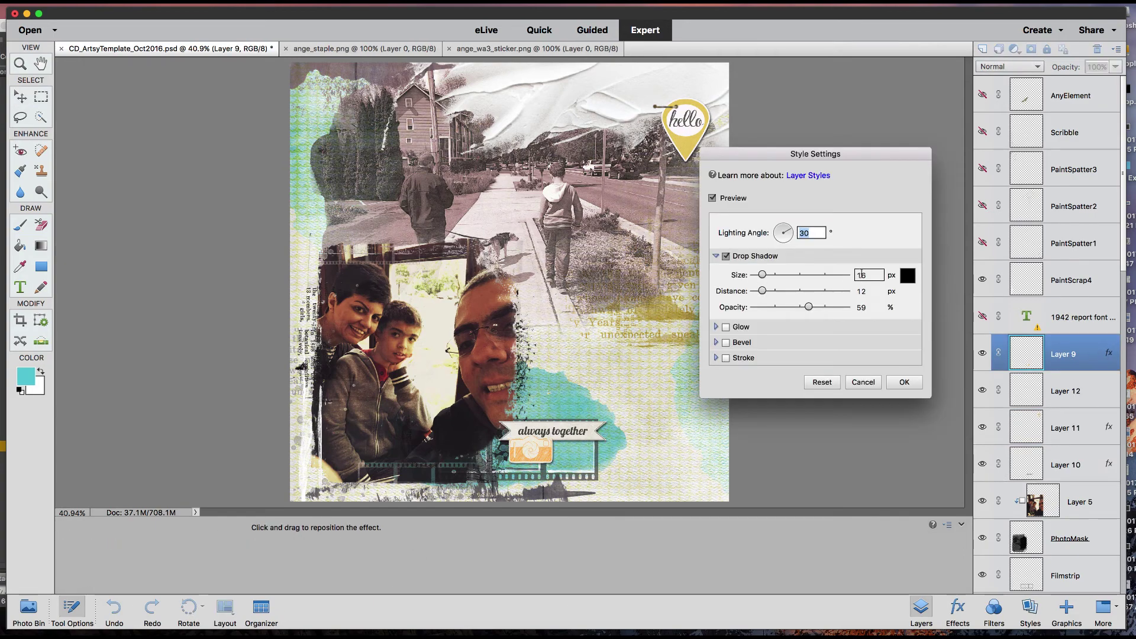
pyautogui.click(904, 383)
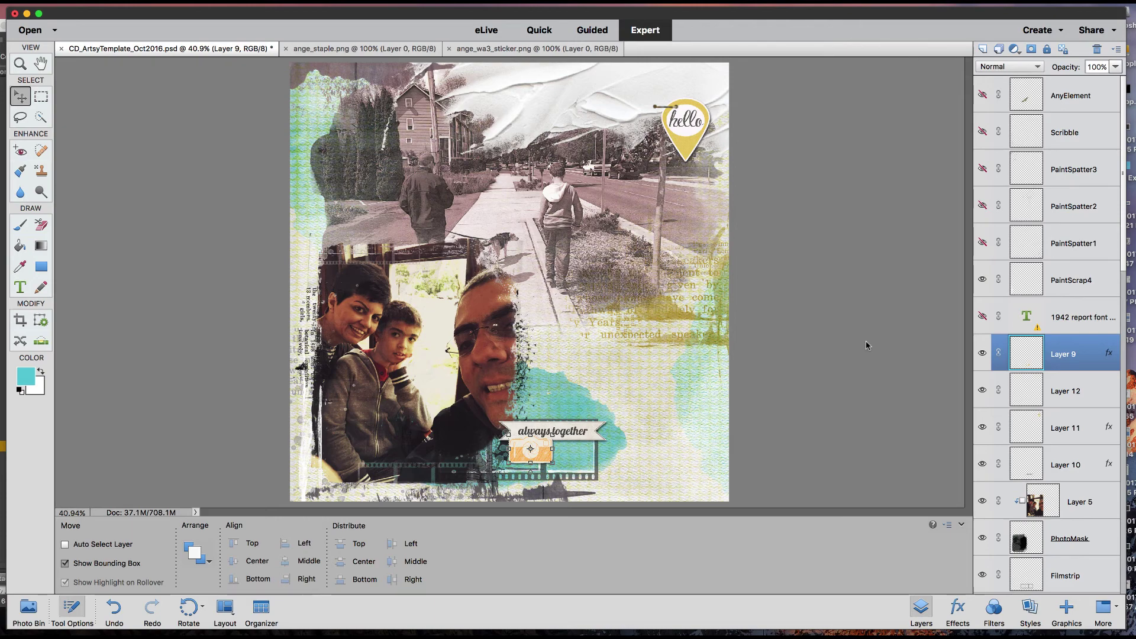
# - Switch to Adobe Bridge and try adding the so happy together banner from ange_wa3_sticker.png near the hello sticker
pyautogui.press('super+Tab')
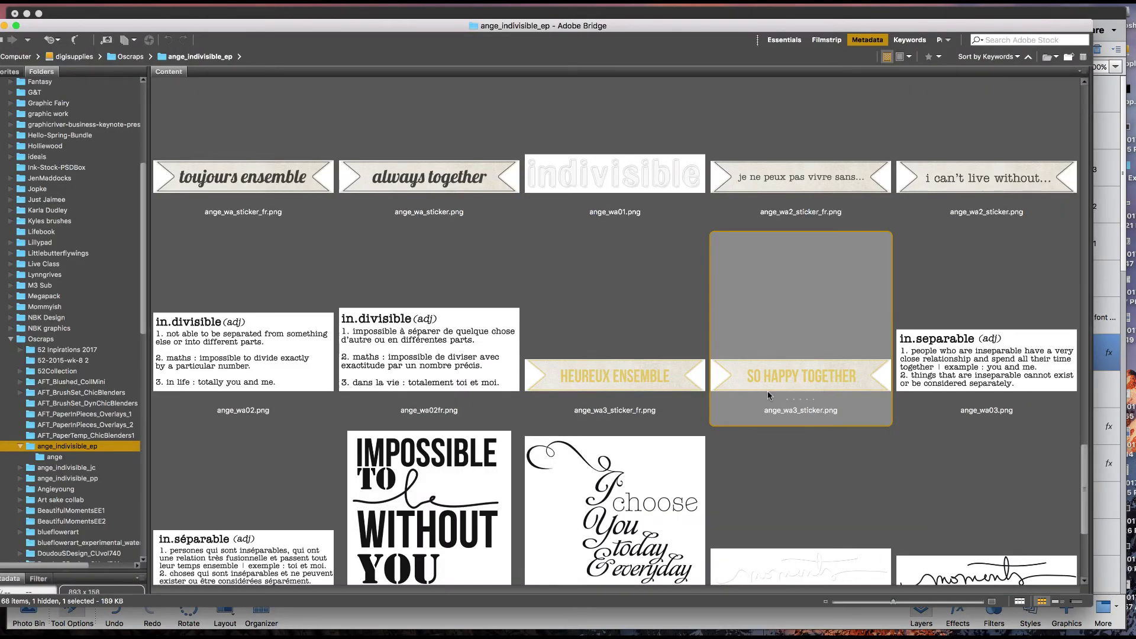
pyautogui.moveTo(768, 390); pyautogui.dragTo(815, 623)
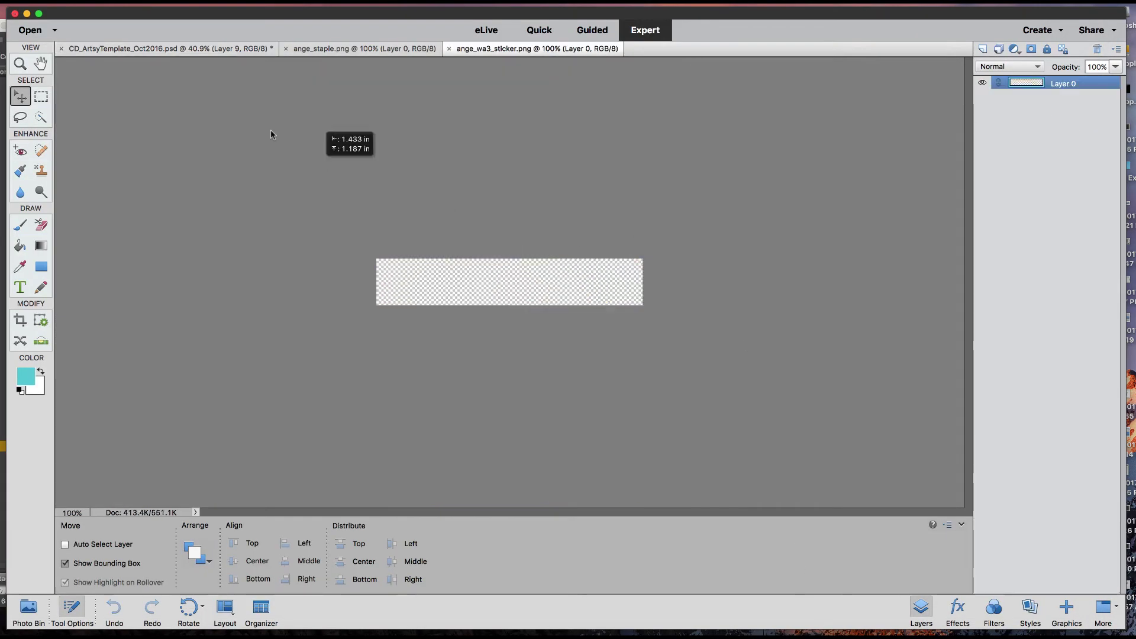
pyautogui.moveTo(220, 49); pyautogui.dragTo(661, 120)
pyautogui.press('super+z')
# - Switch to Adobe Bridge, place the kit's white tag behind the hello sticker, and paste the copied layer style onto it
pyautogui.press('super+Tab')
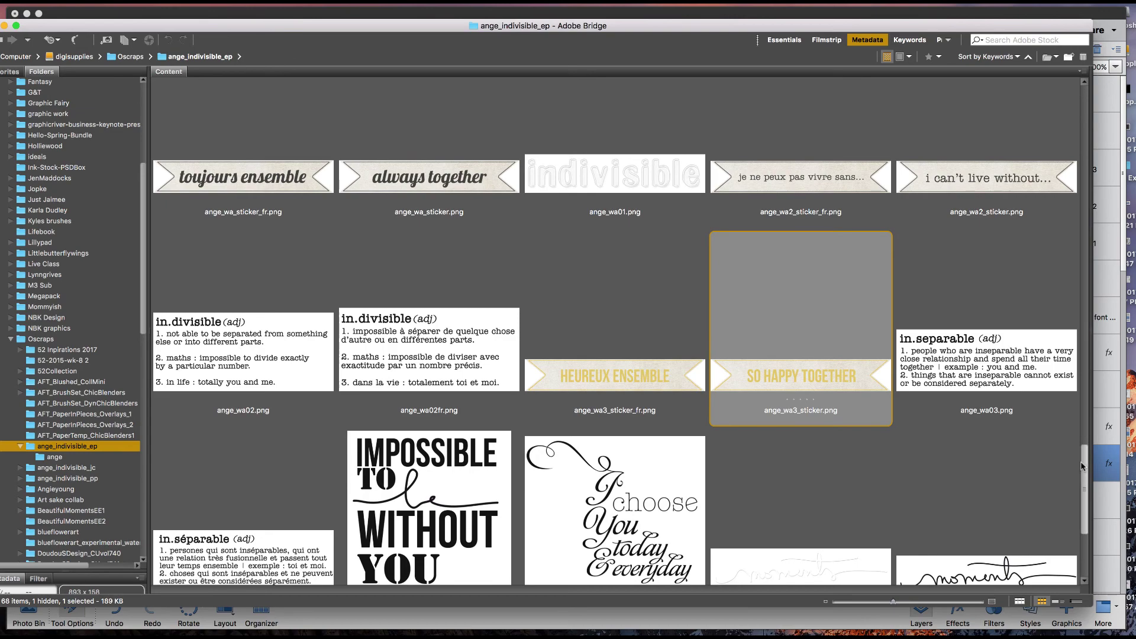
pyautogui.moveTo(1083, 462); pyautogui.dragTo(1067, 335)
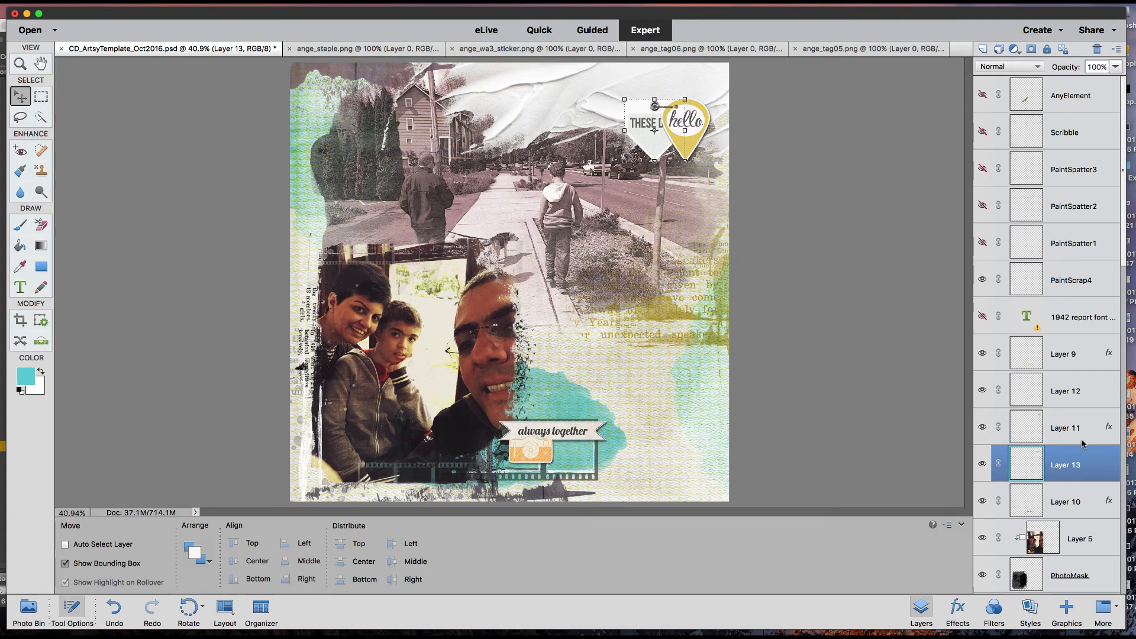
pyautogui.rightClick(1075, 467)
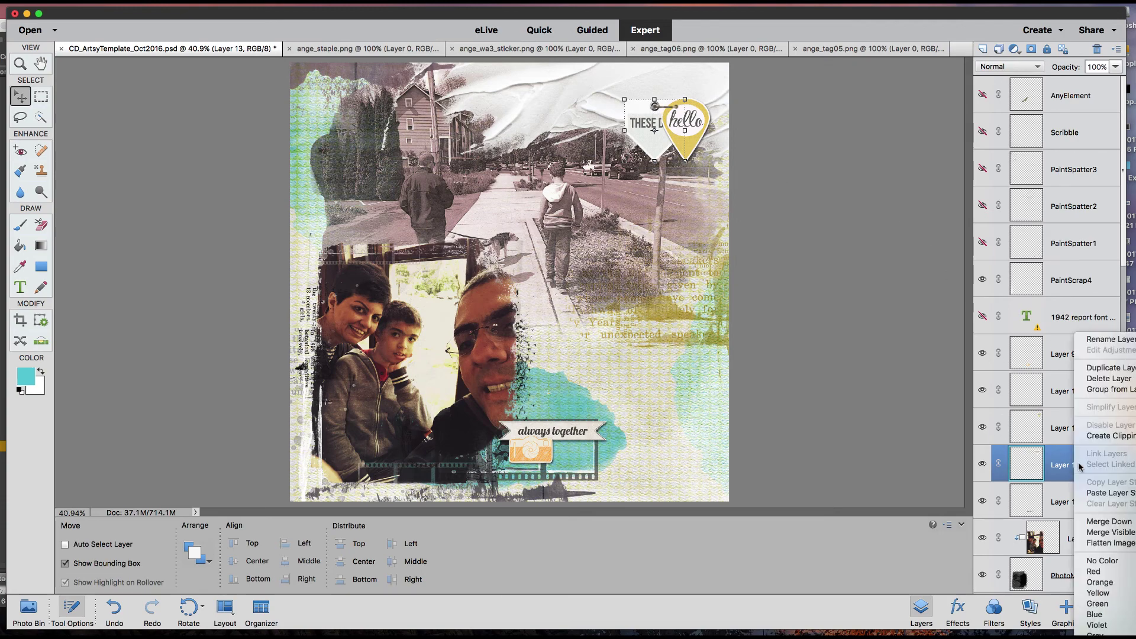
pyautogui.click(1104, 493)
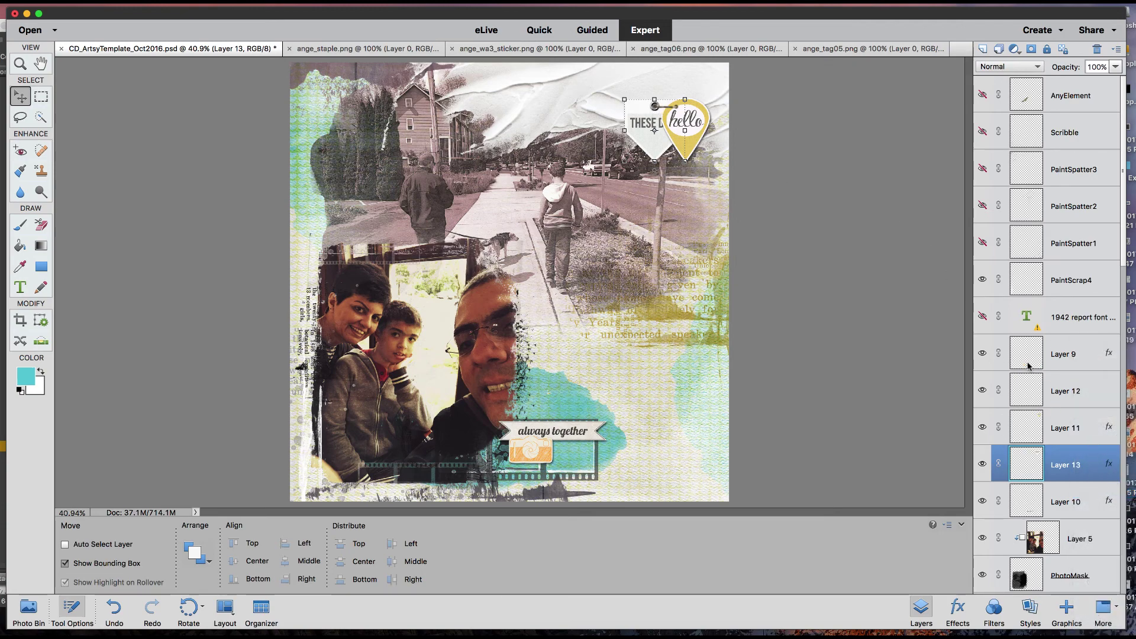
# - Add the dark indivisible brad from ange_brad02.png above Layer 9 and scale it down over the tag and hello sticker
pyautogui.moveTo(1048, 467); pyautogui.dragTo(1054, 346)
pyautogui.click(683, 129)
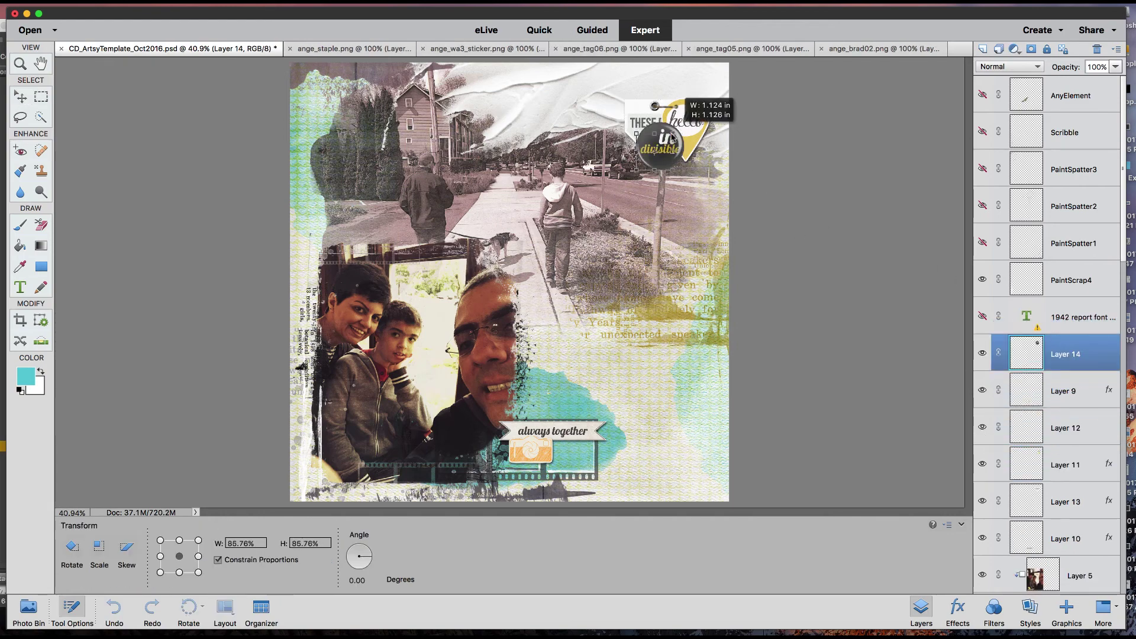
pyautogui.moveTo(672, 135); pyautogui.dragTo(670, 141)
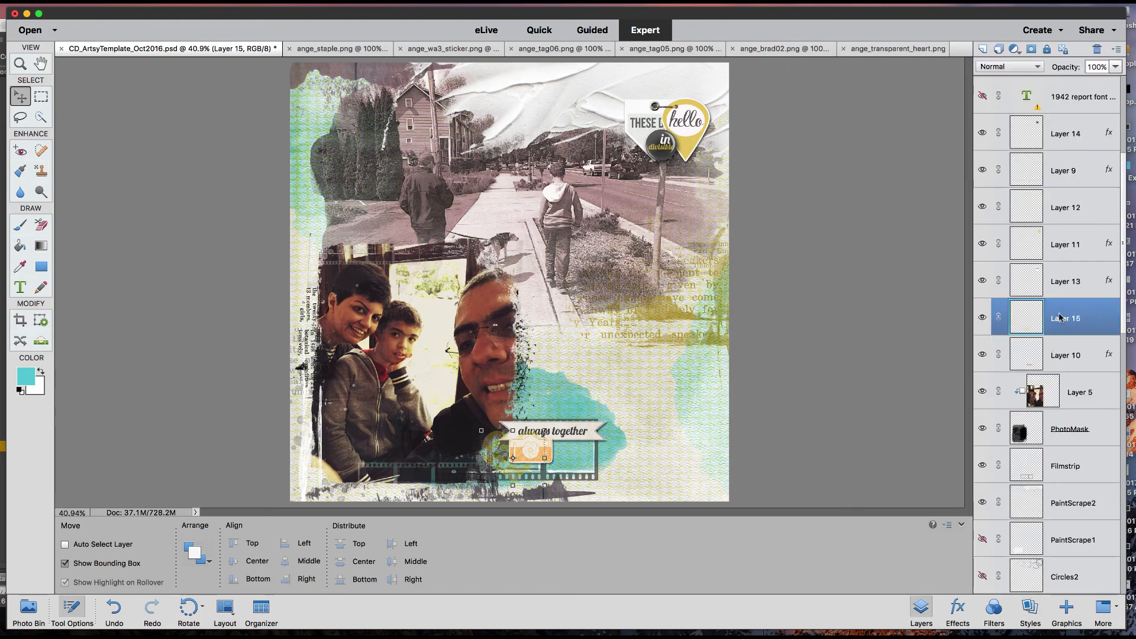
# - Paste the copied layer style onto the transparent heart on Layer 15 and lower its drop shadow opacity
pyautogui.rightClick(1059, 318)
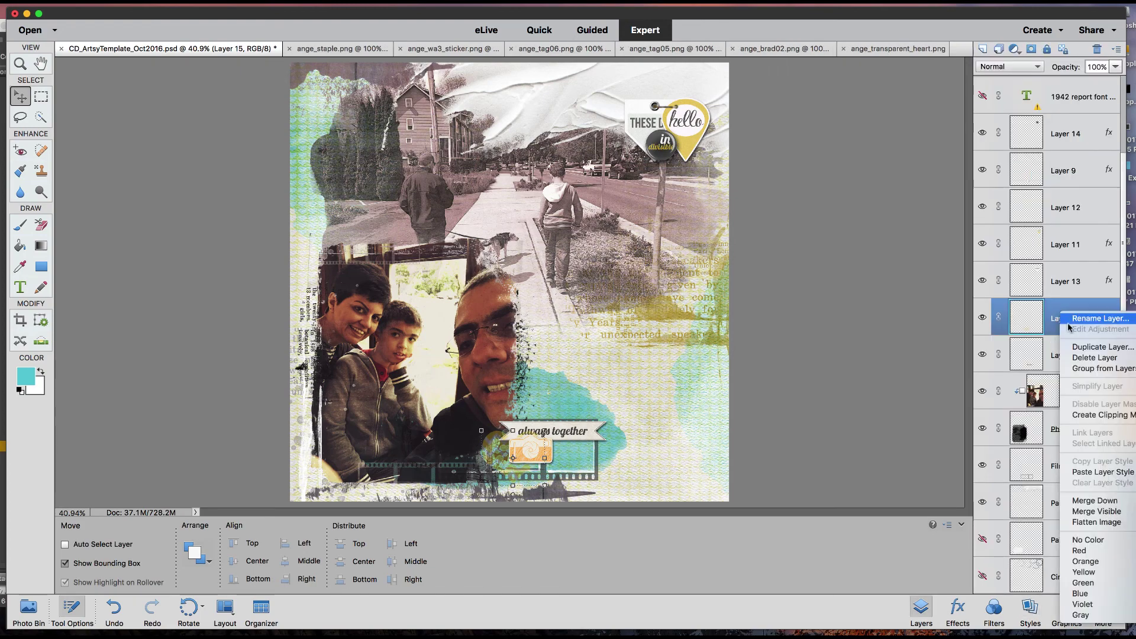
pyautogui.click(1102, 472)
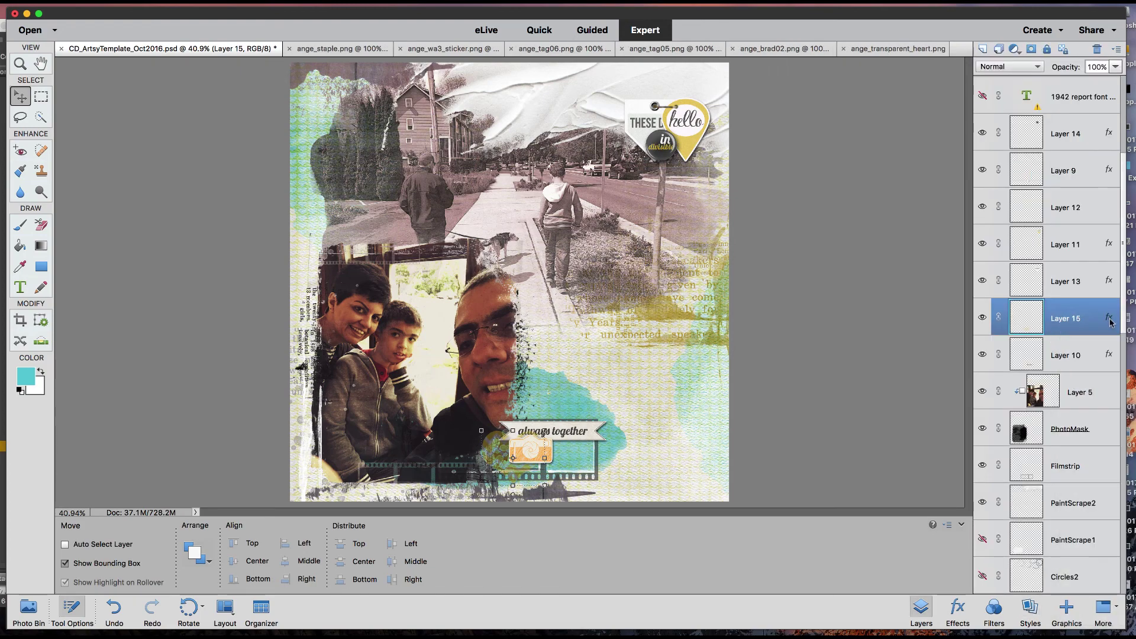
pyautogui.doubleClick(1109, 319)
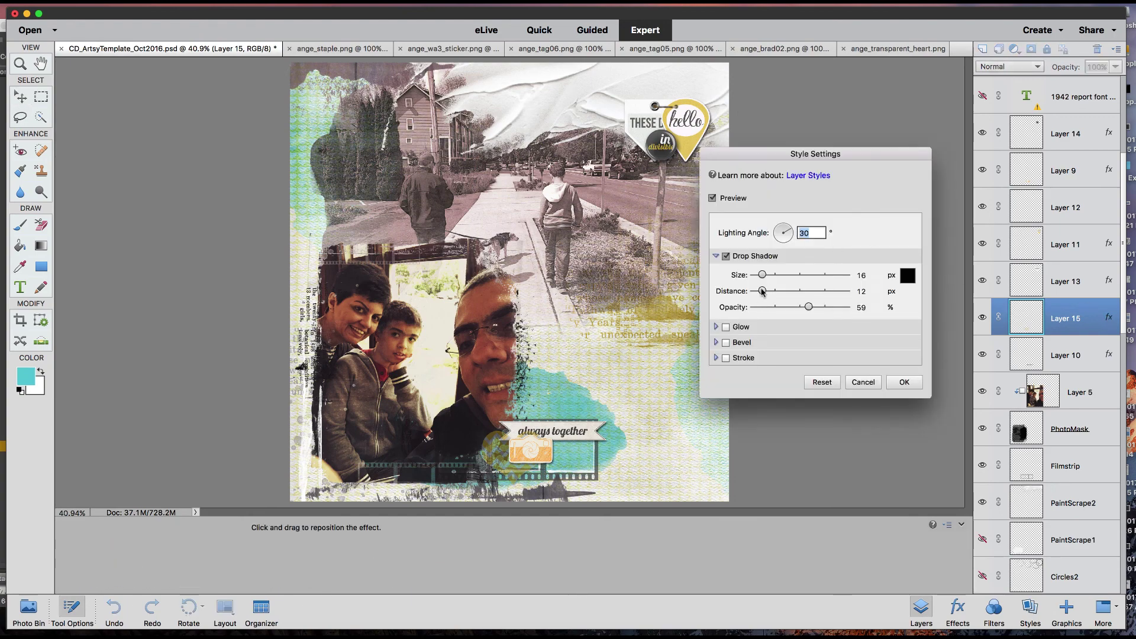
pyautogui.moveTo(808, 307); pyautogui.dragTo(792, 310)
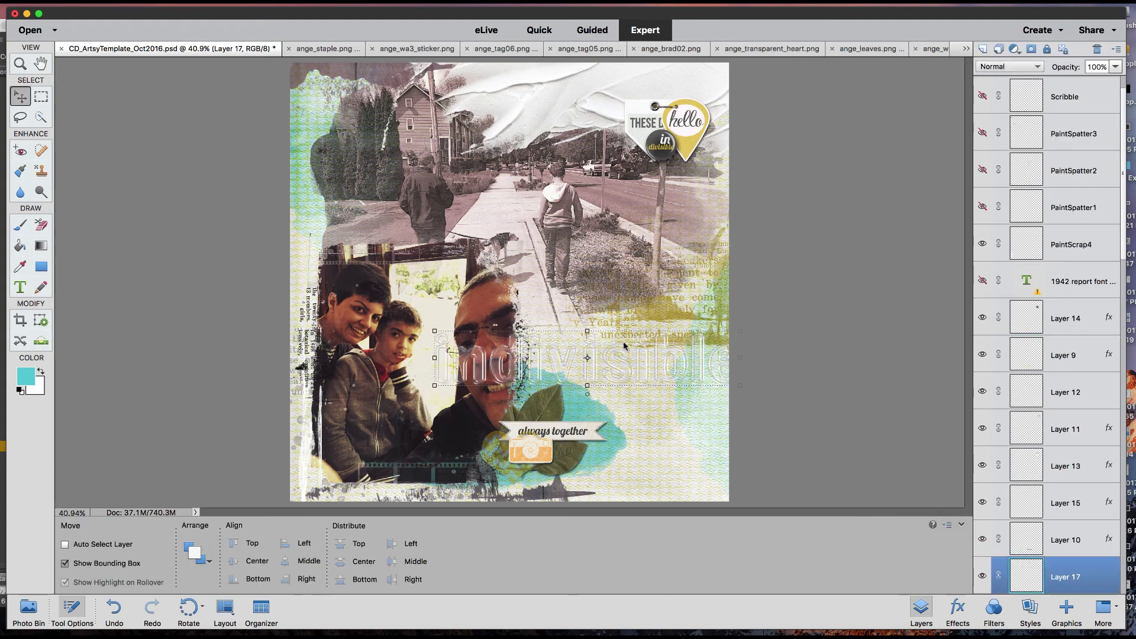
# - Try the outlined indivisible word art at 88.04% scale along the page's lower edge and delete its layer
pyautogui.moveTo(672, 362); pyautogui.dragTo(625, 399)
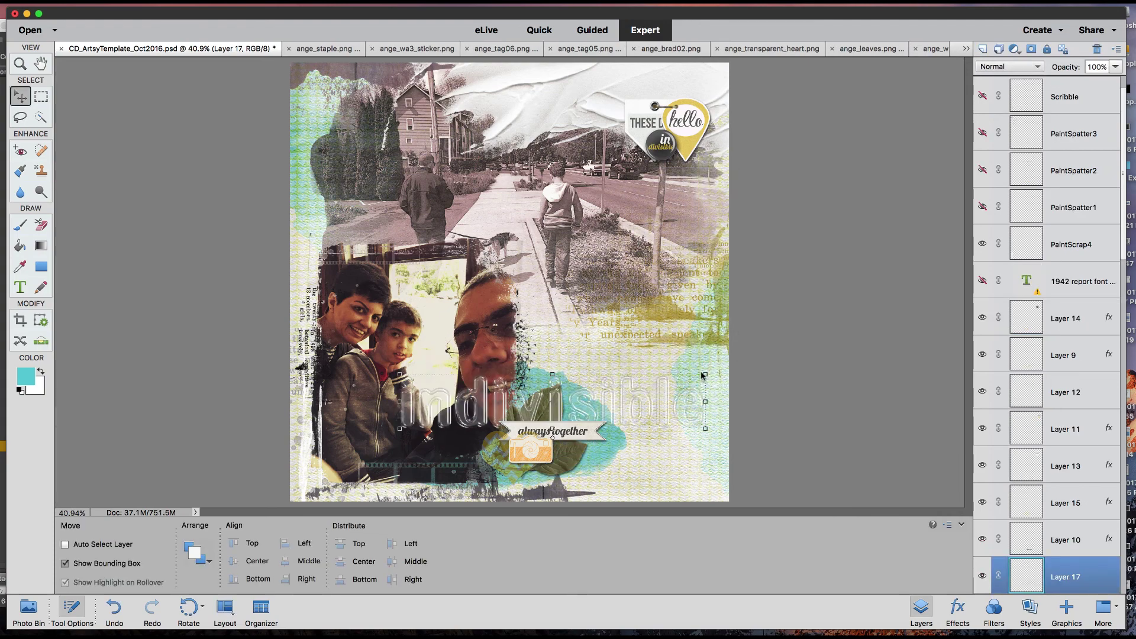
pyautogui.moveTo(703, 376); pyautogui.dragTo(667, 382)
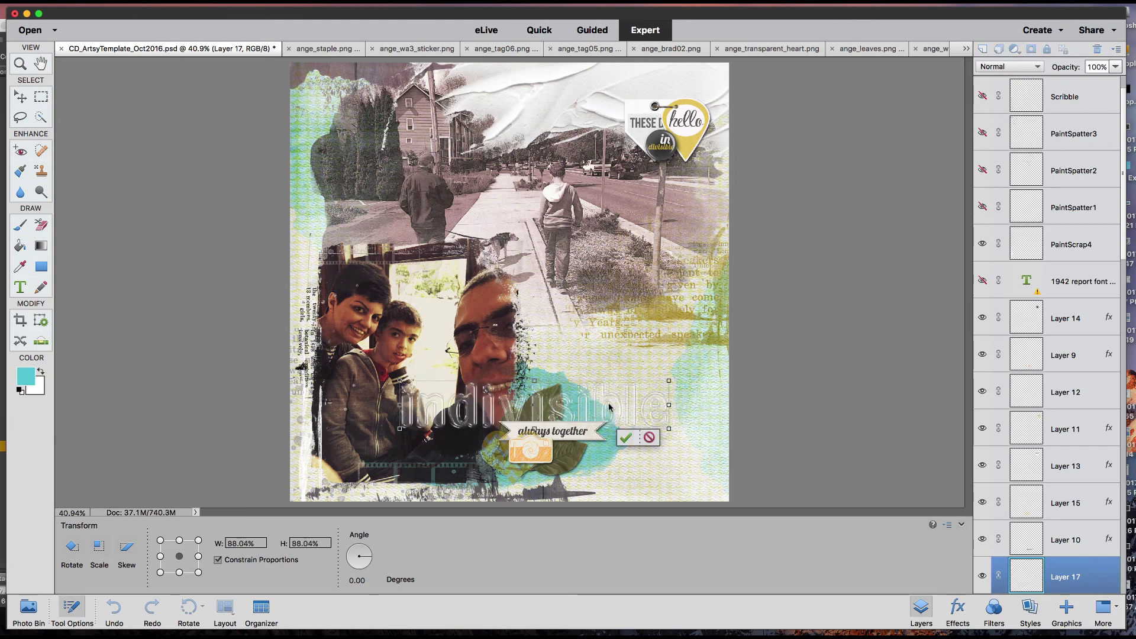
pyautogui.moveTo(609, 407); pyautogui.dragTo(651, 477)
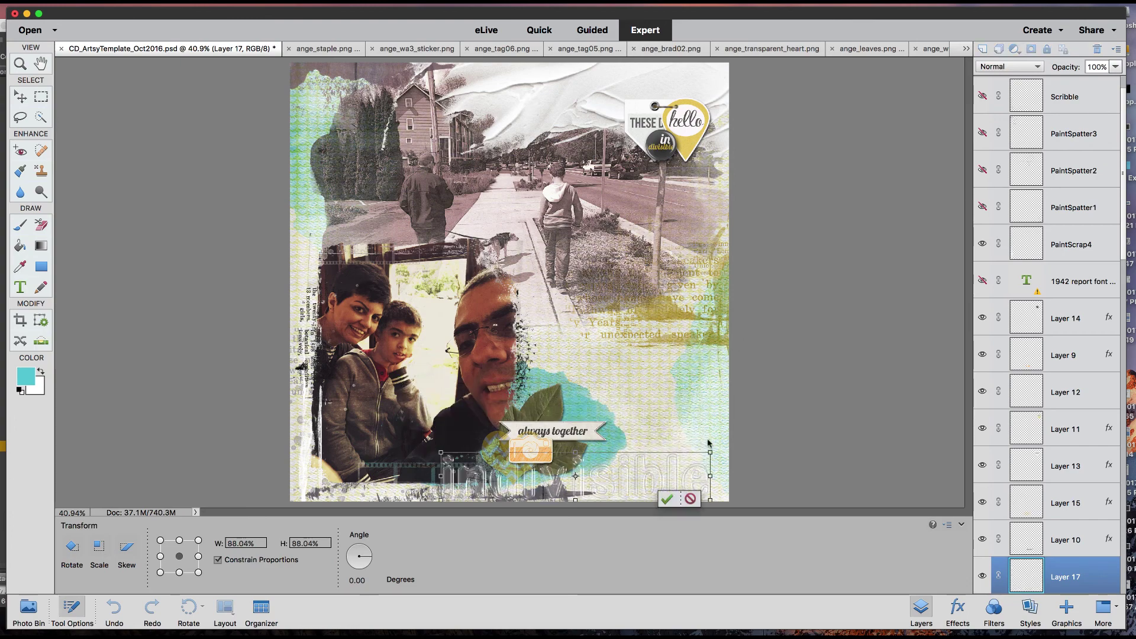
pyautogui.press('Return')
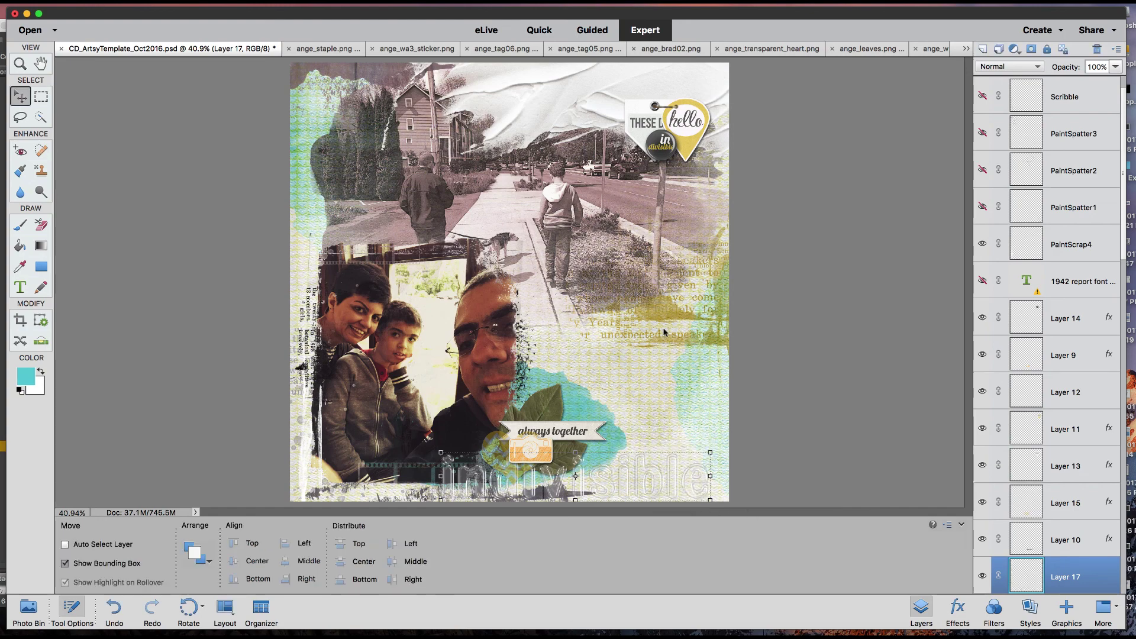
pyautogui.press('Delete')
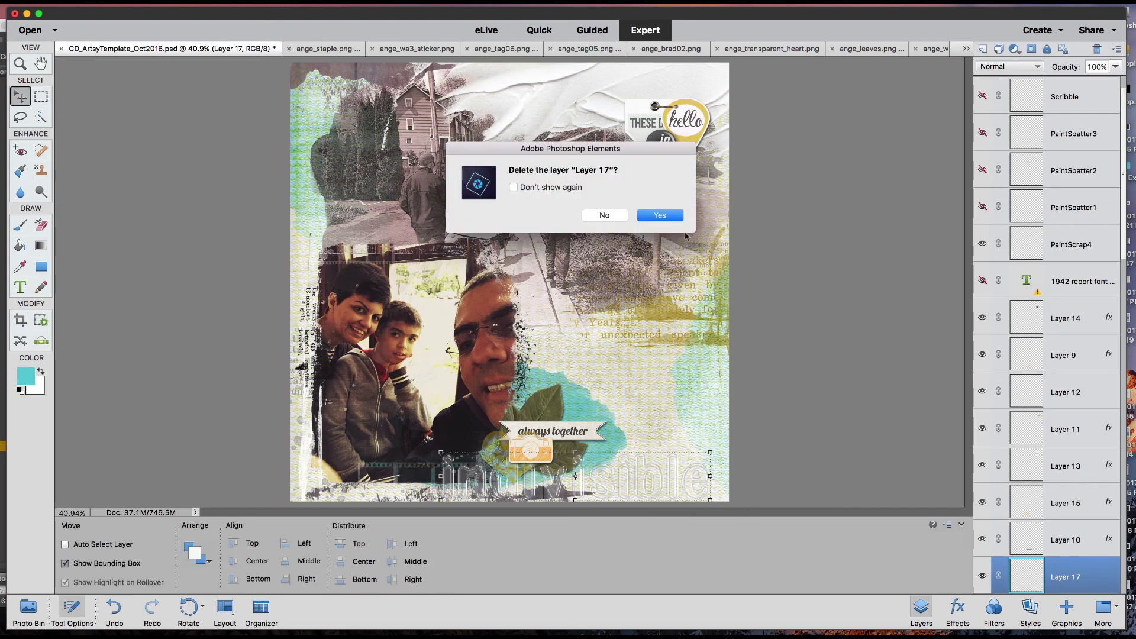
pyautogui.click(680, 215)
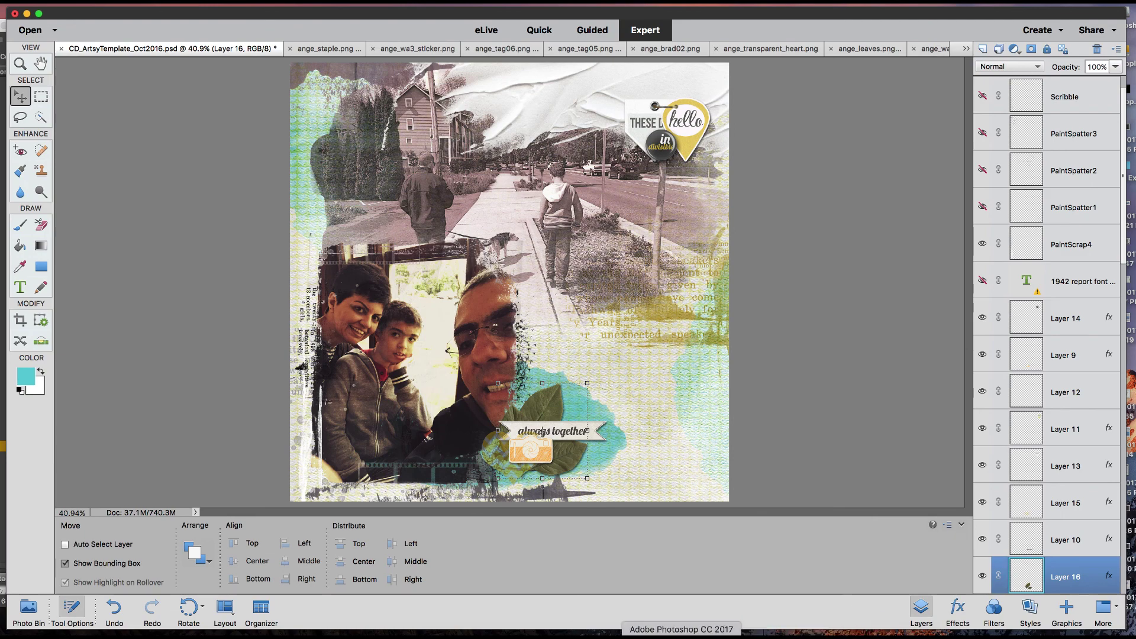
# - Bring the moments word art from Adobe Bridge to the page's lower right and apply a blue Glass Buttons style to it
pyautogui.click(664, 637)
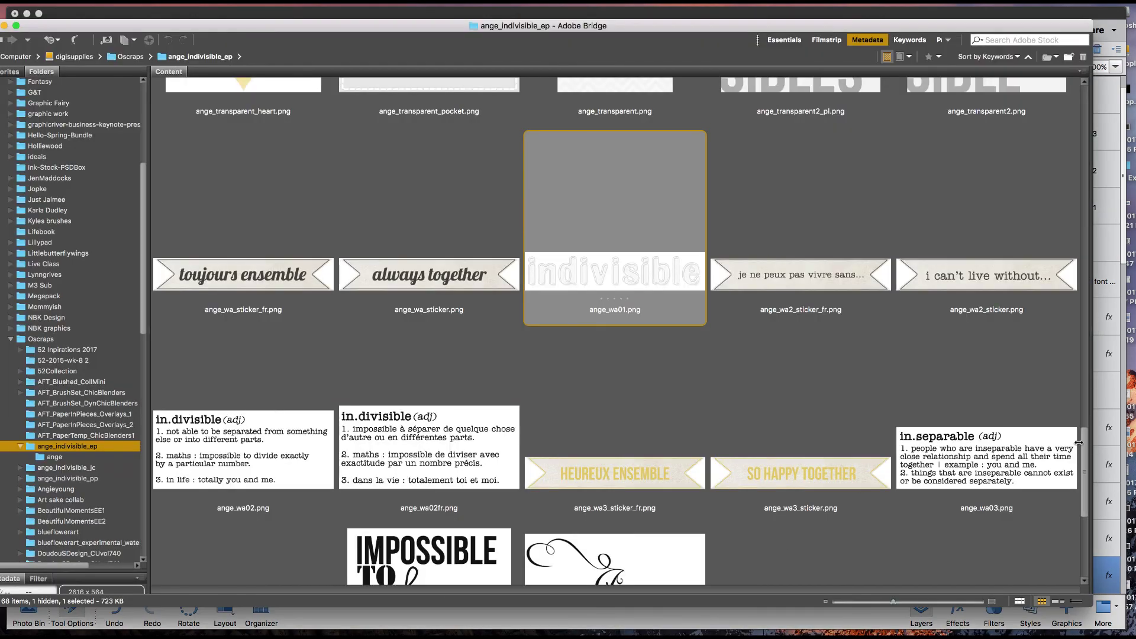
pyautogui.scroll(-5, 1078, 442)
pyautogui.moveTo(999, 340); pyautogui.dragTo(822, 634)
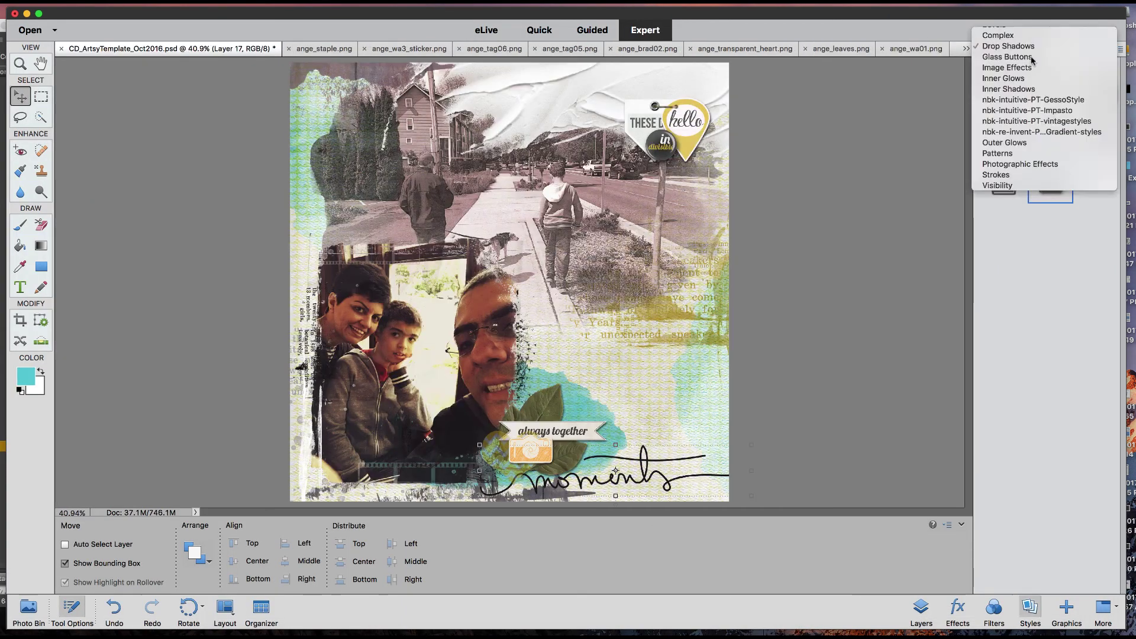
pyautogui.click(1032, 60)
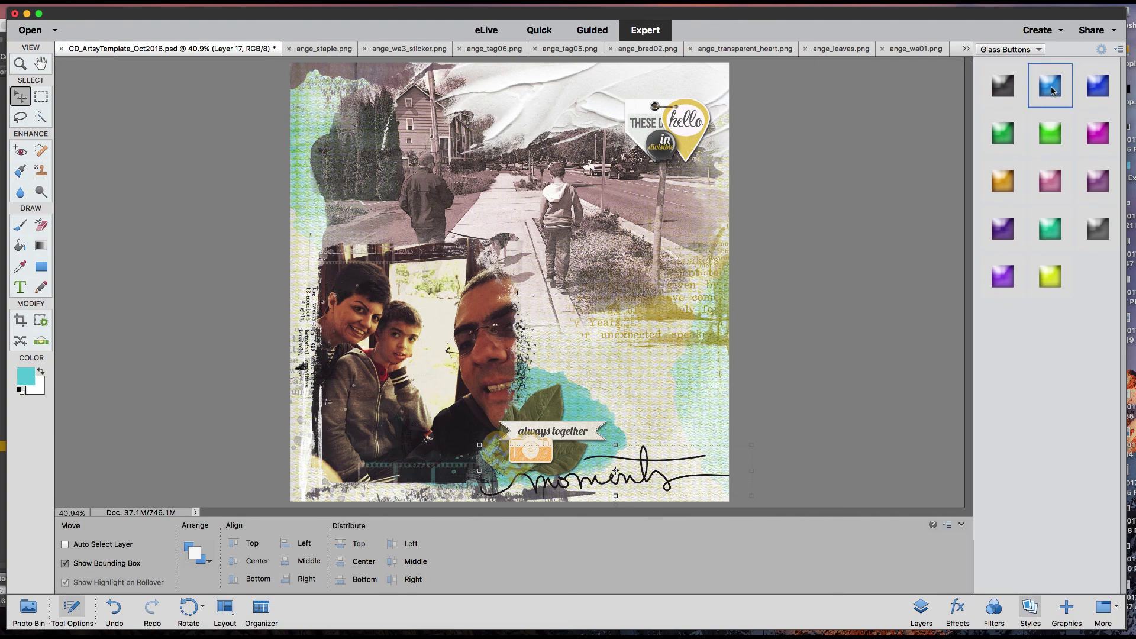
pyautogui.click(1052, 91)
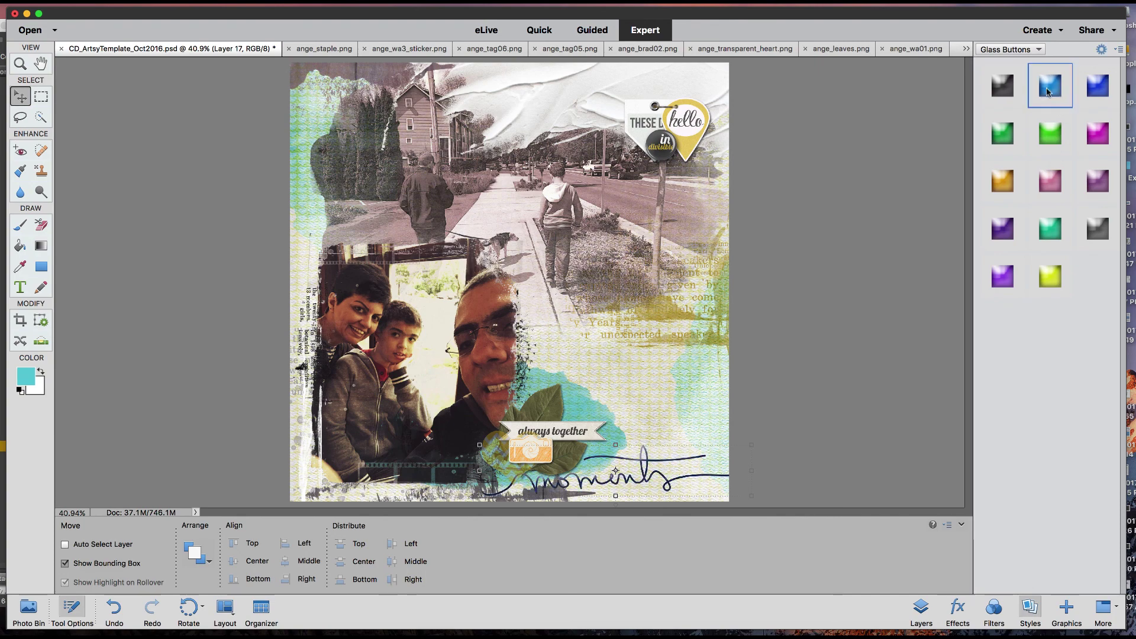